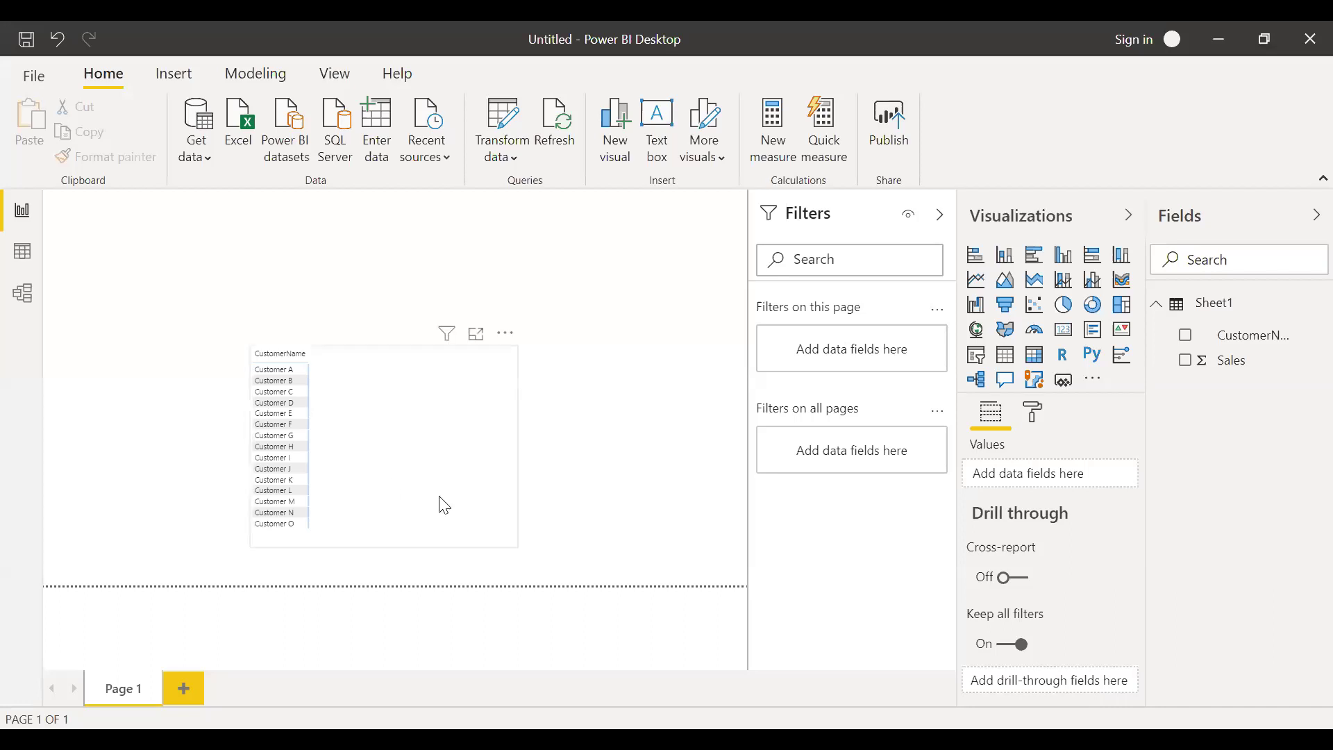
# With the customer table selected, create the measure Total Sales = SUM(Sheet1[Sales])
pyautogui.click(539, 544)
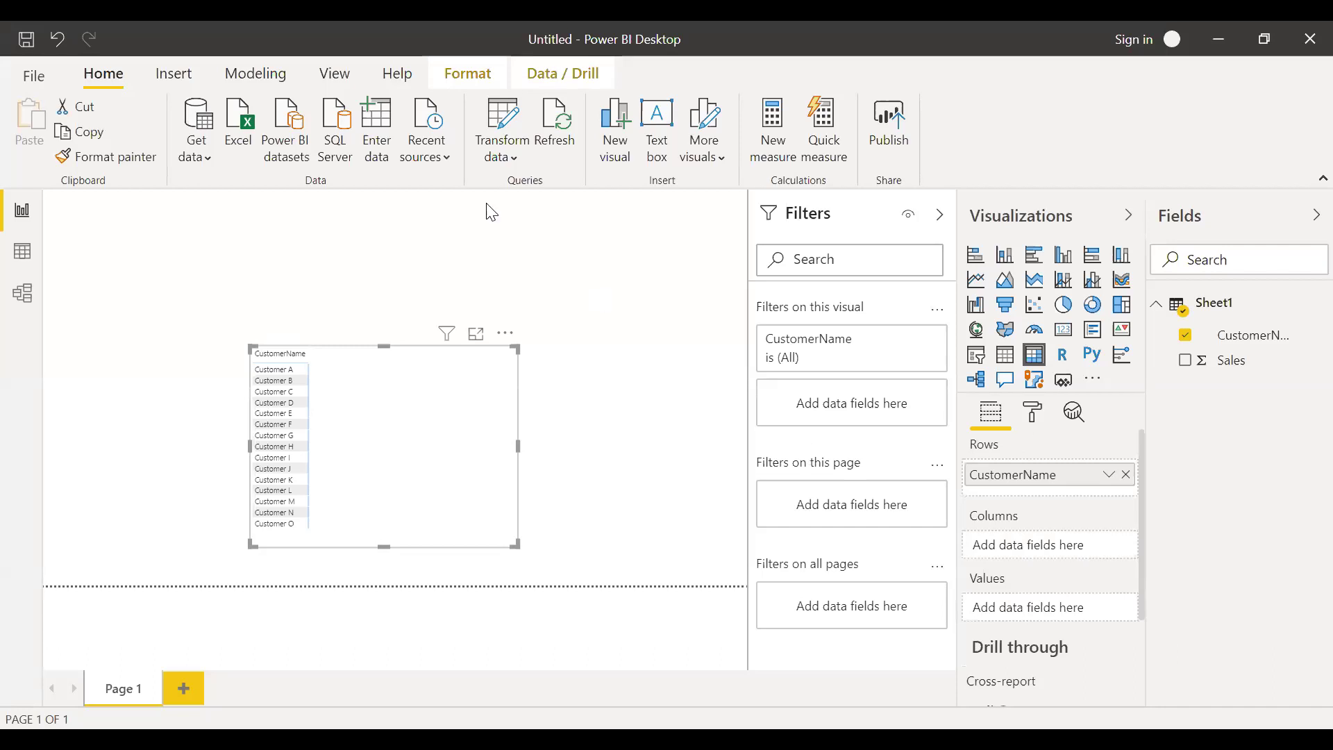
pyautogui.click(777, 155)
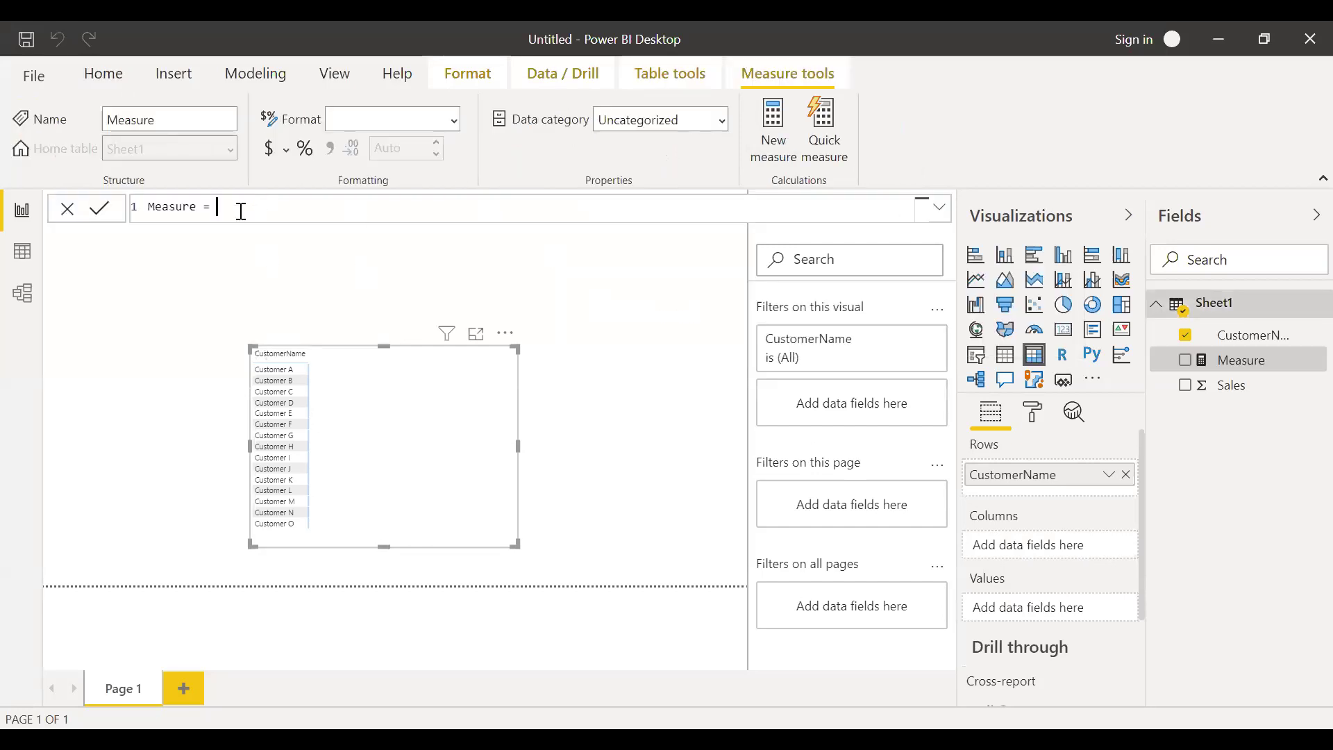
pyautogui.moveTo(240, 208); pyautogui.dragTo(58, 208)
pyautogui.write('Total Sales = sum')
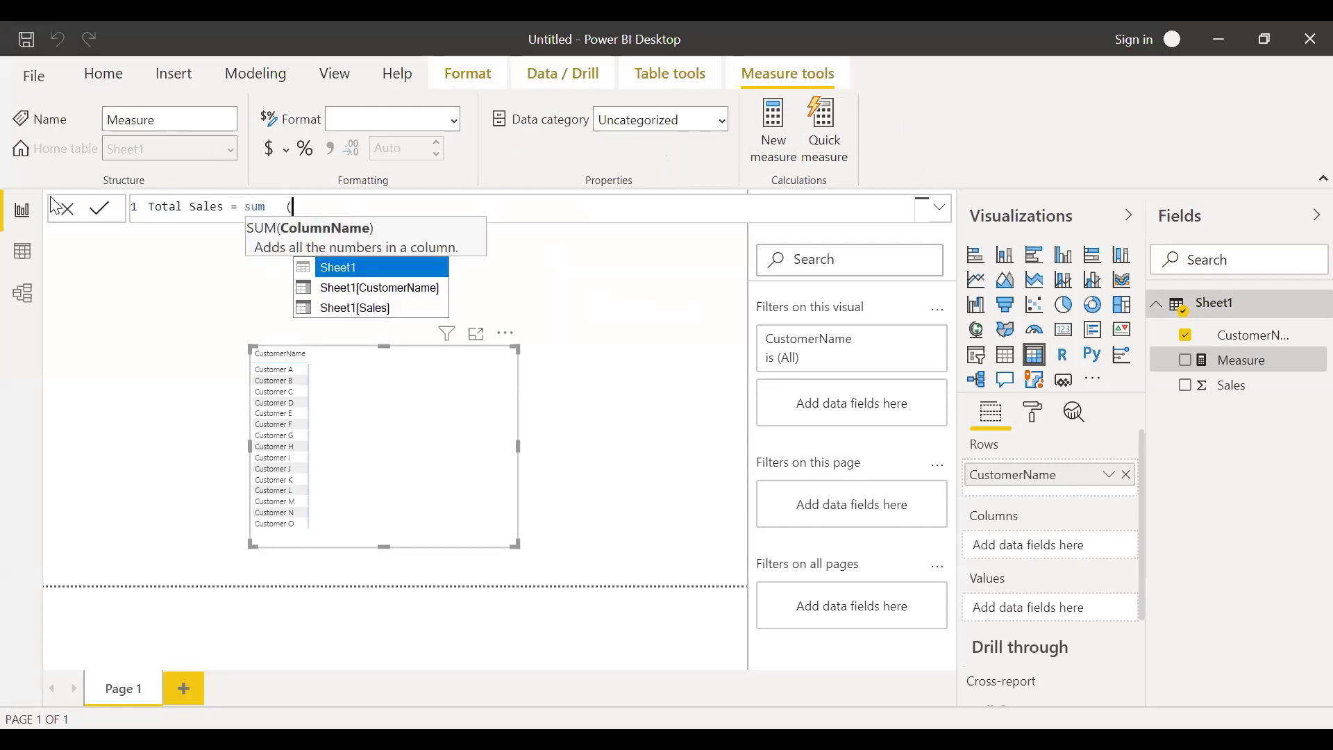
pyautogui.press('BackSpace')
pyautogui.write('(')
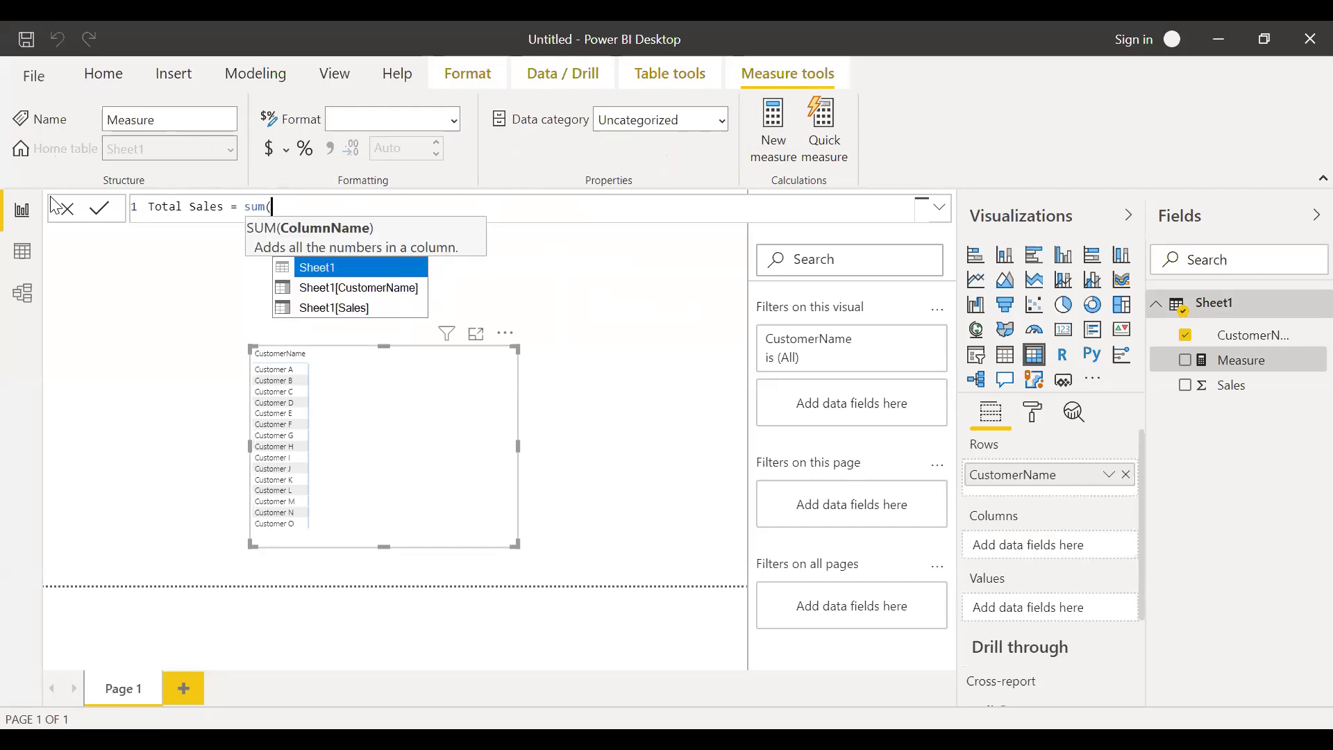
pyautogui.write('sal')
pyautogui.press('Tab')
pyautogui.write(')')
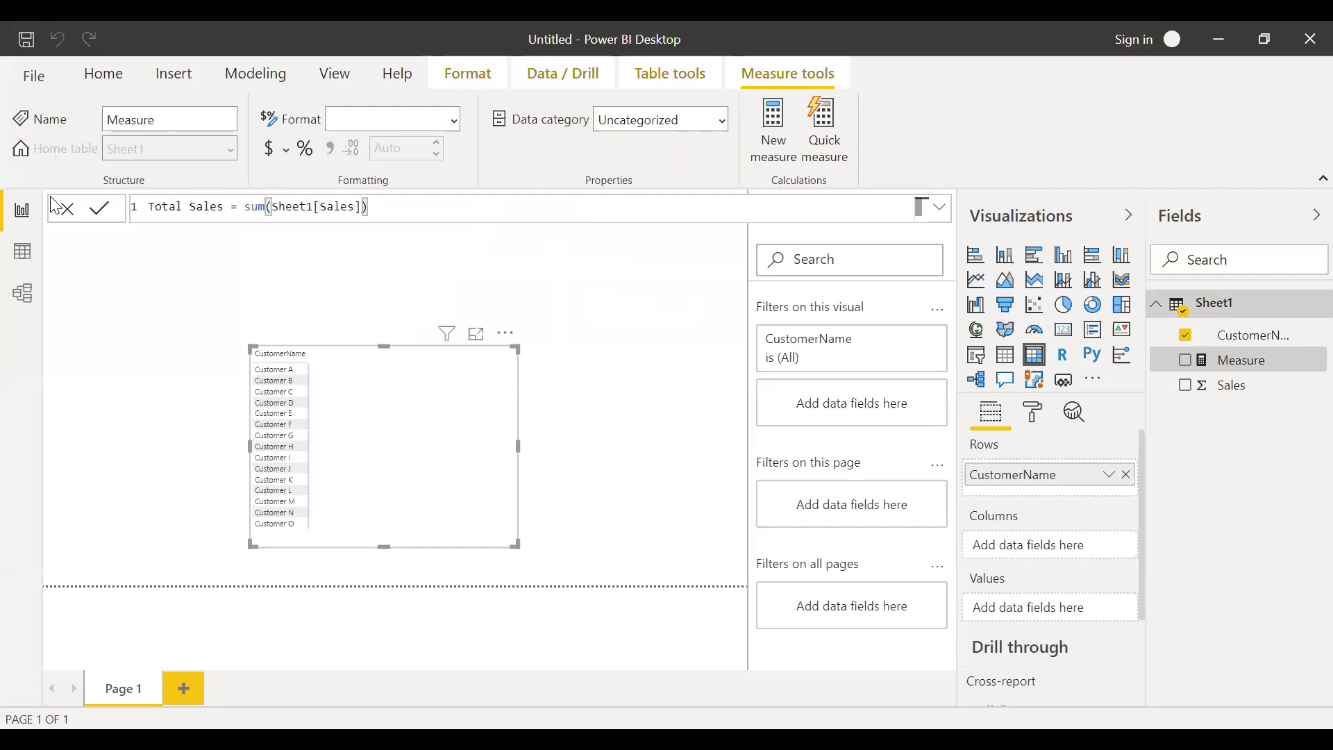
pyautogui.press('Return')
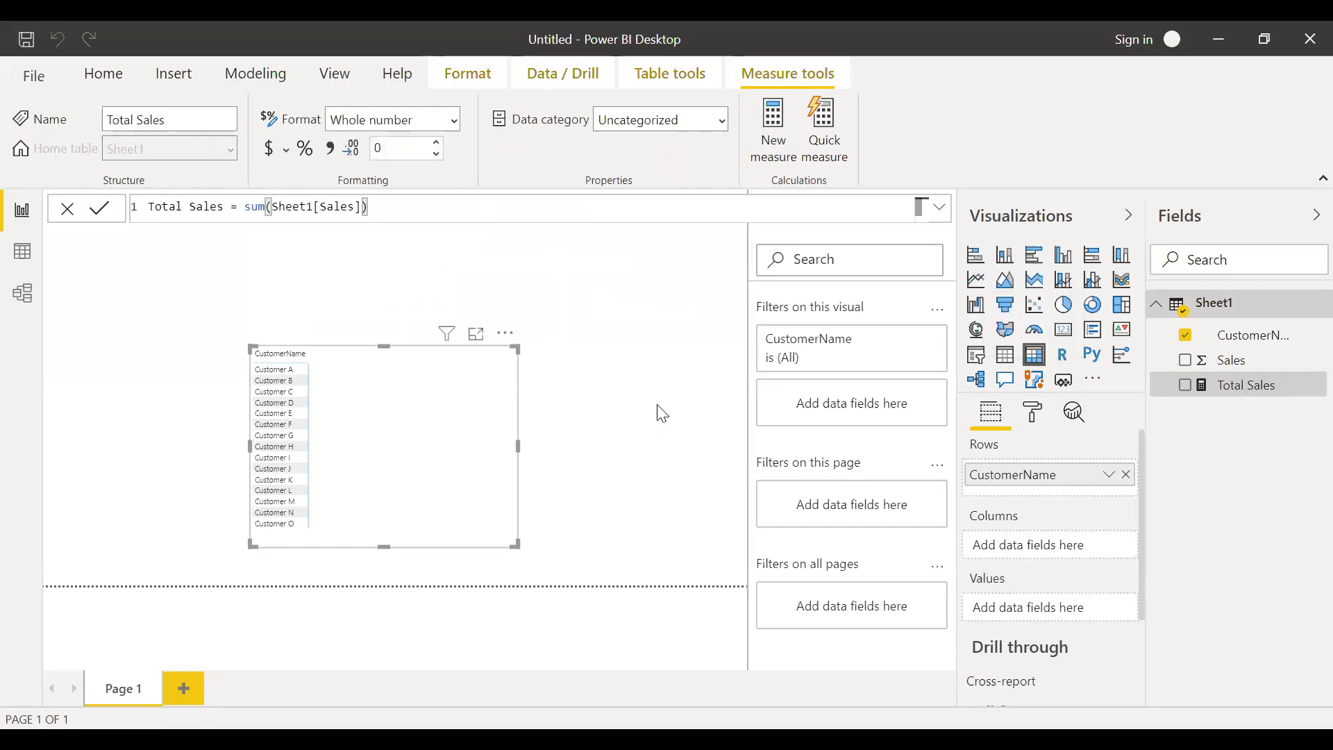
# Add Total Sales to the customer table, showing a 3700 grand total, and widen the table slightly
pyautogui.click(1184, 386)
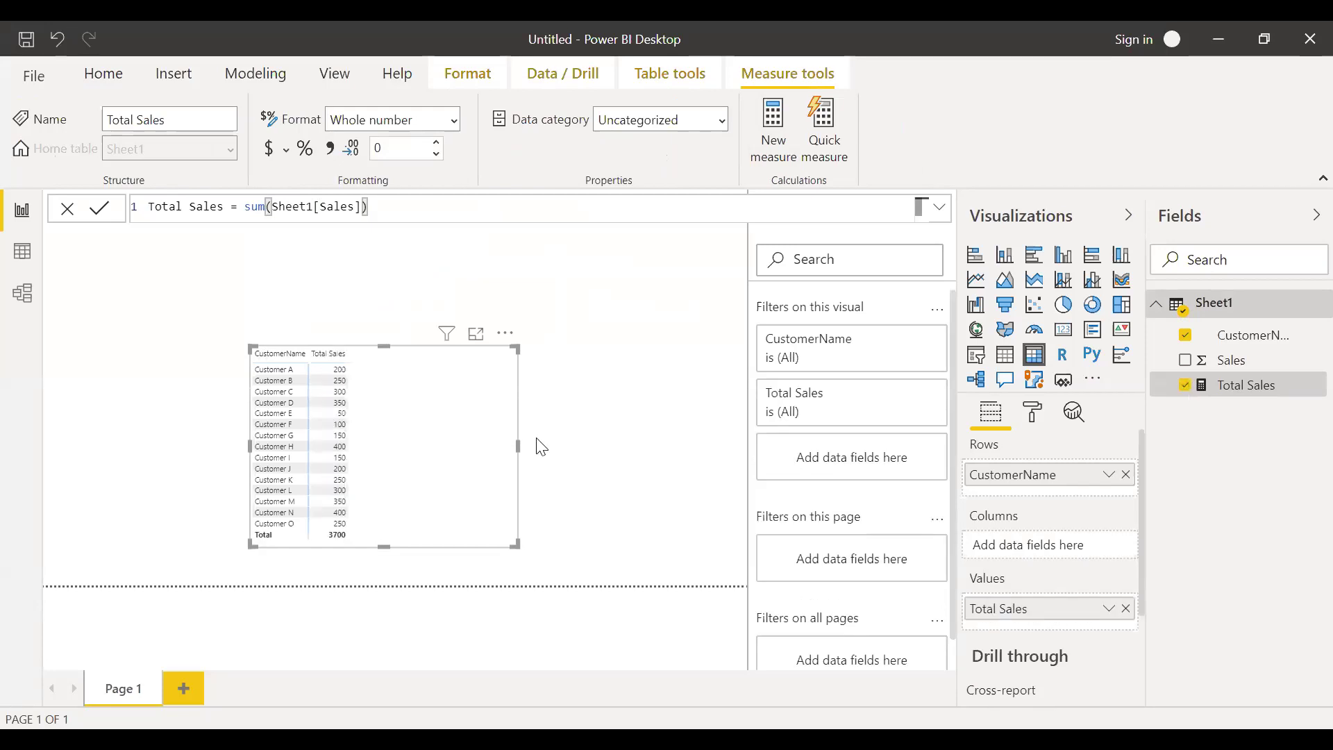
pyautogui.moveTo(518, 453); pyautogui.dragTo(543, 453)
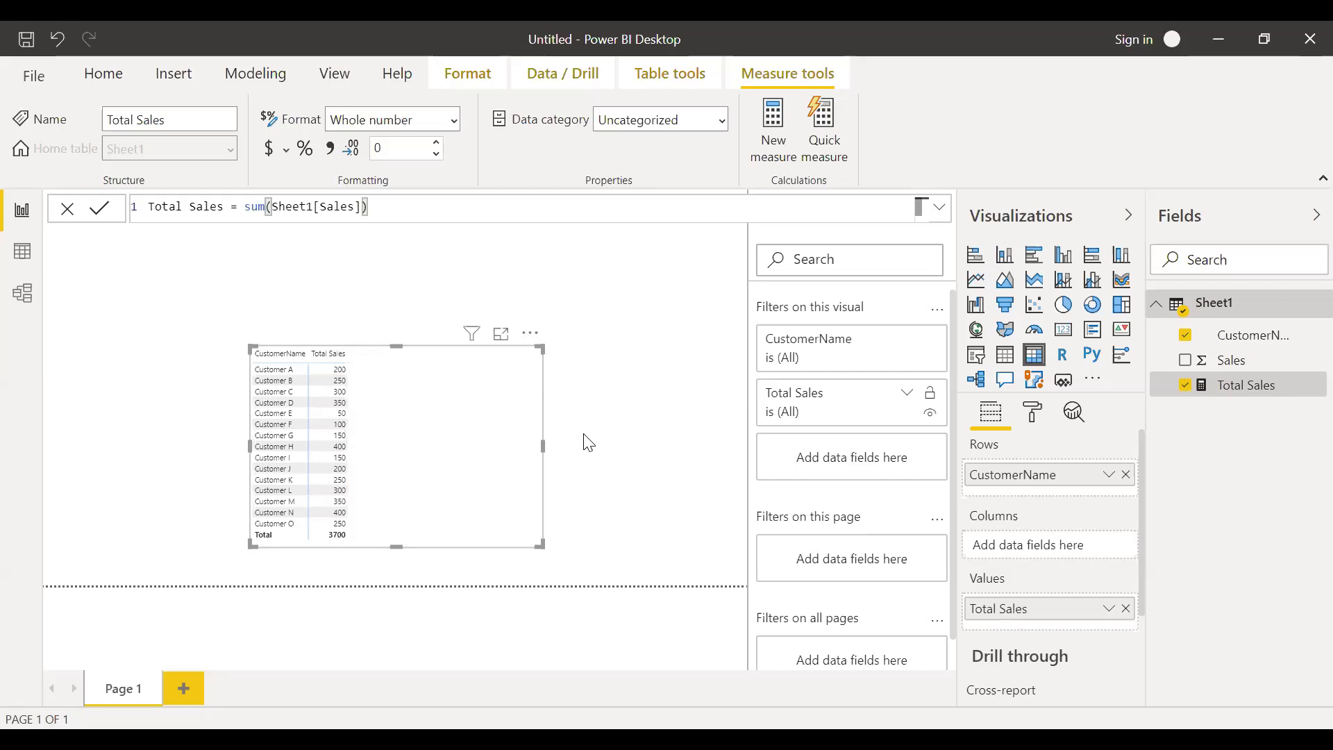
# Start a new measure named method1 that begins CALCULATE([Total Sales]
pyautogui.click(1222, 428)
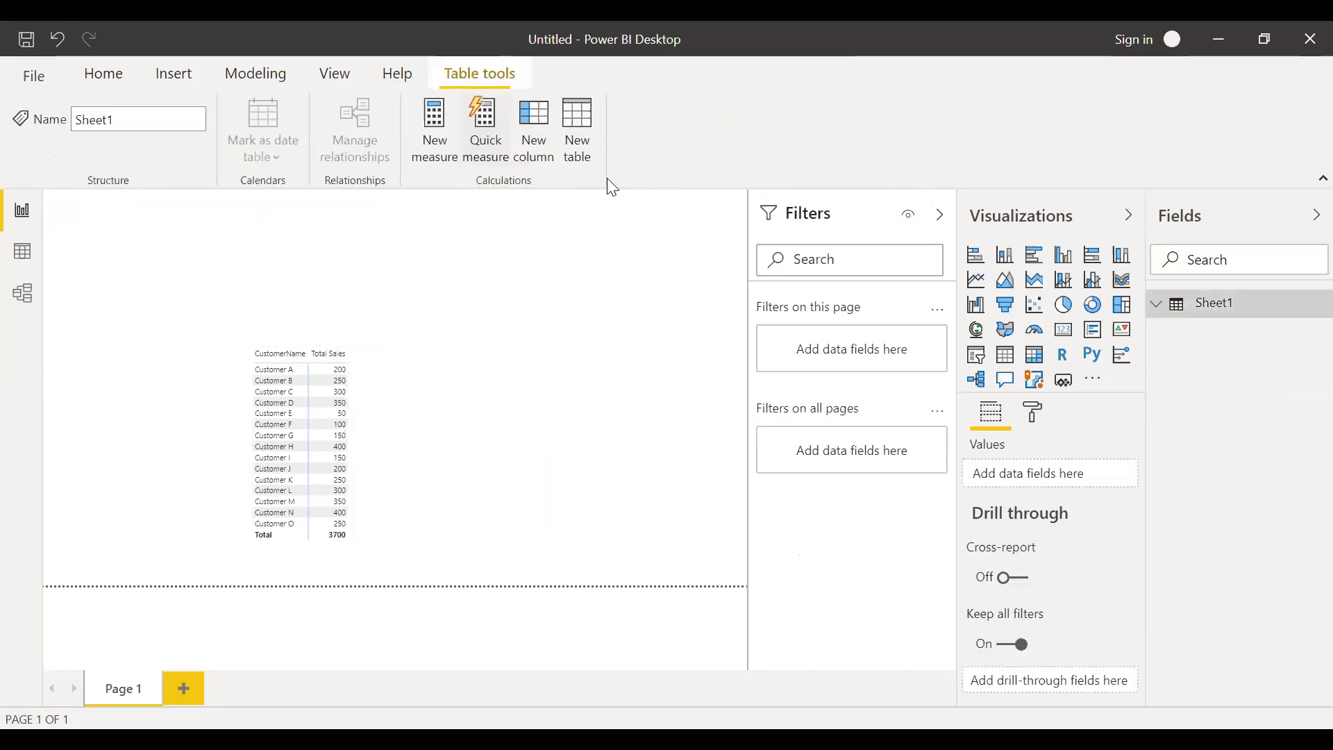
pyautogui.click(445, 149)
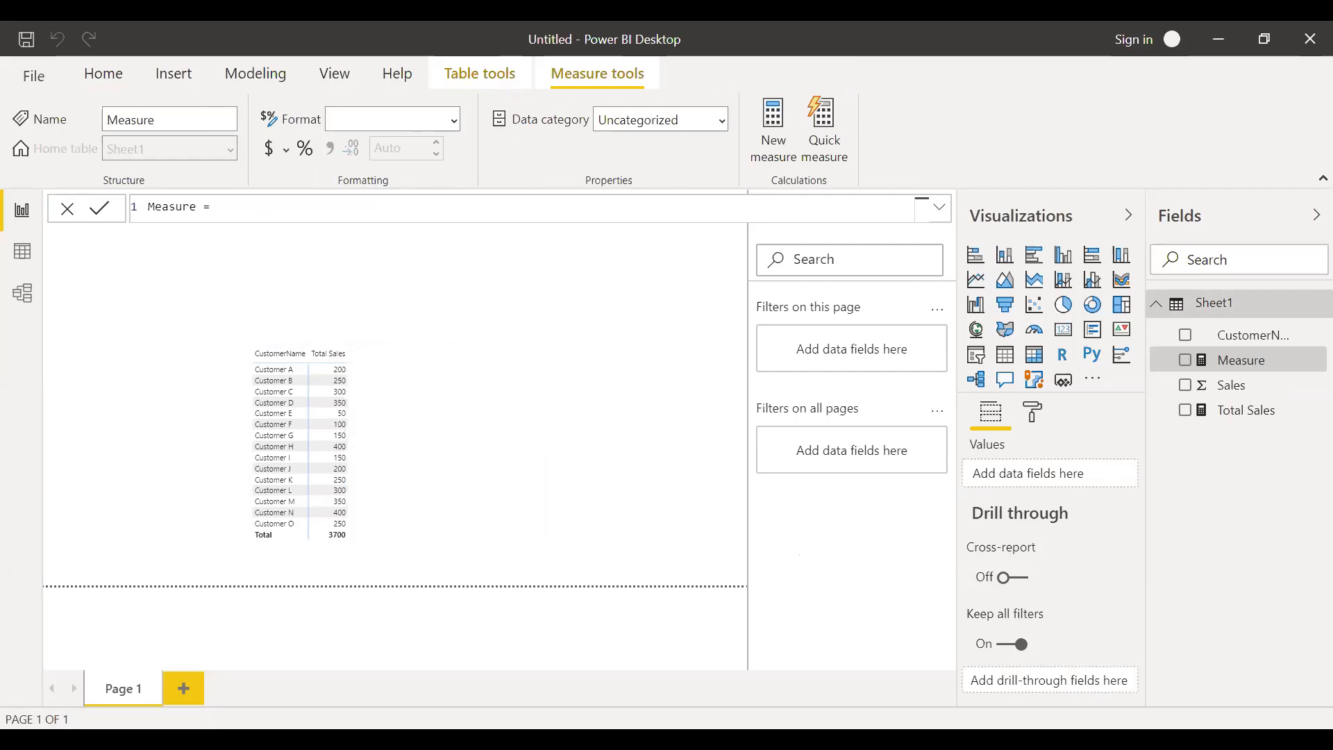
pyautogui.hotkey('ctrl', 'a')
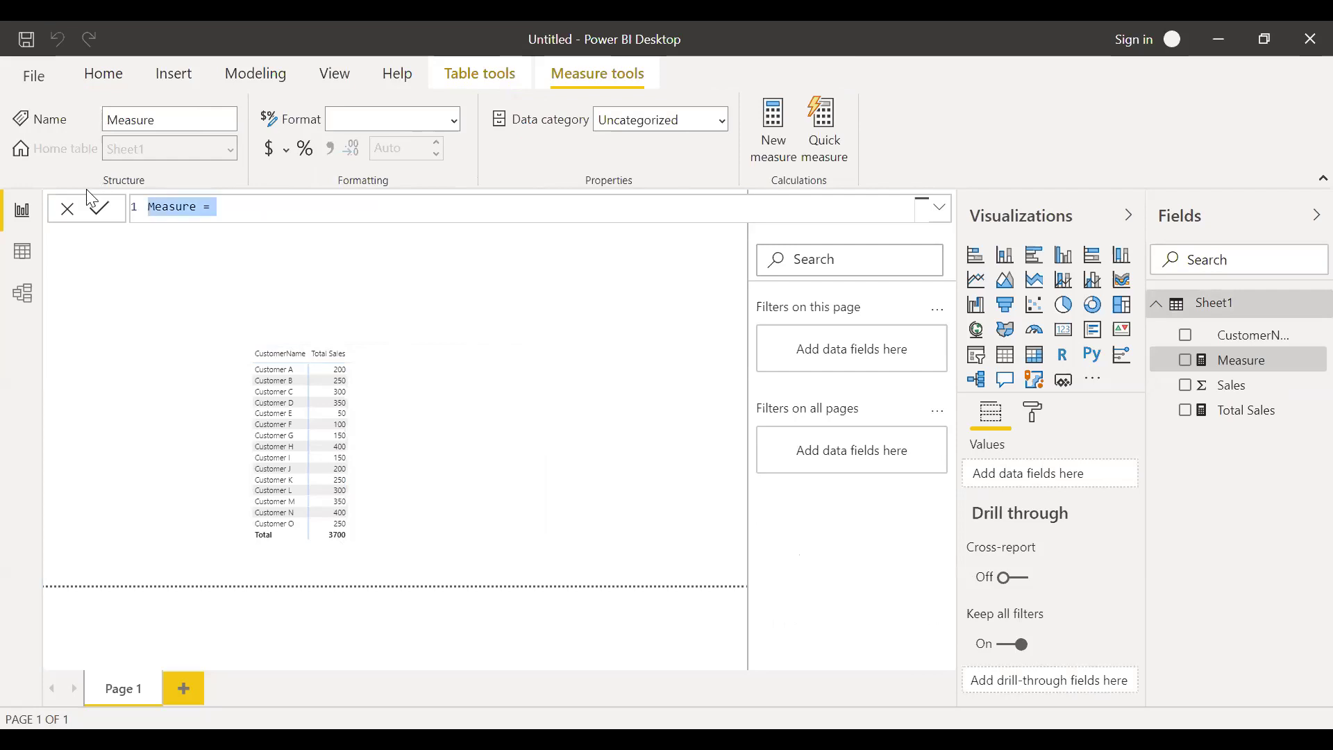
pyautogui.write('meth')
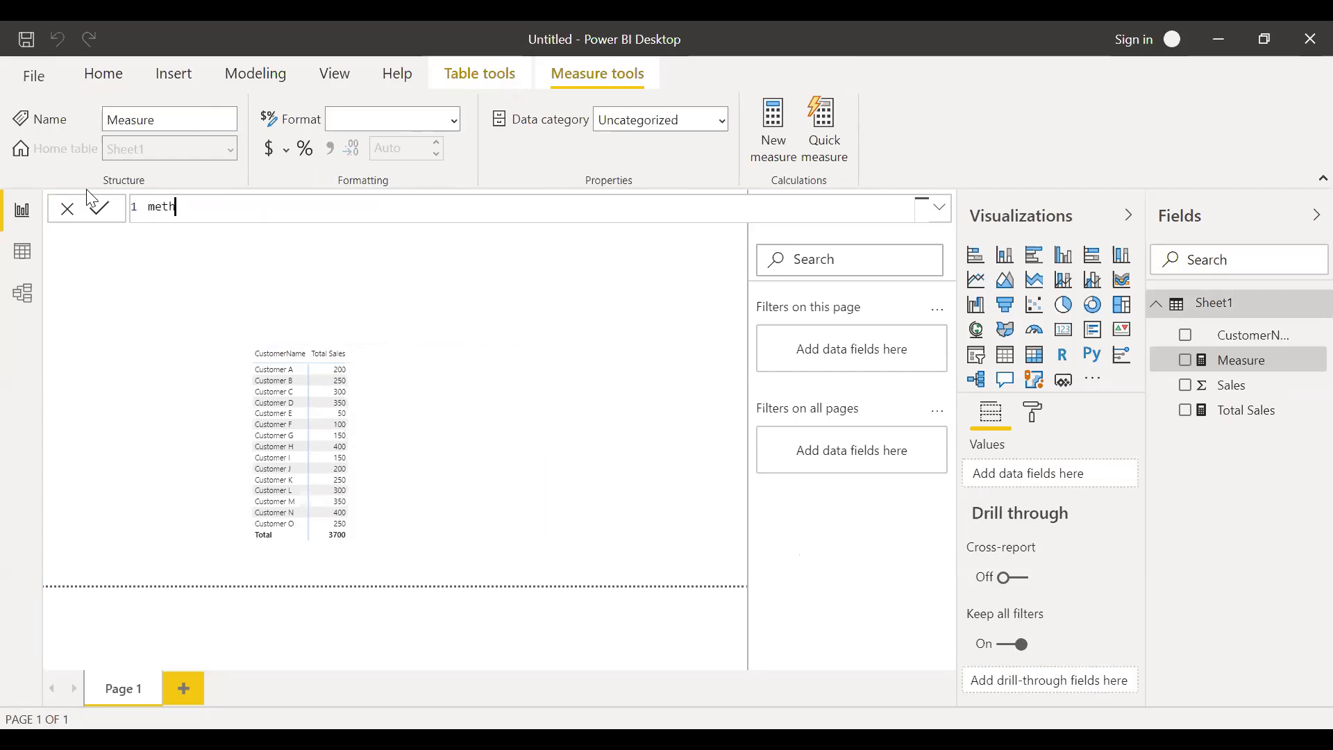
pyautogui.write('od1 =')
pyautogui.write('cal')
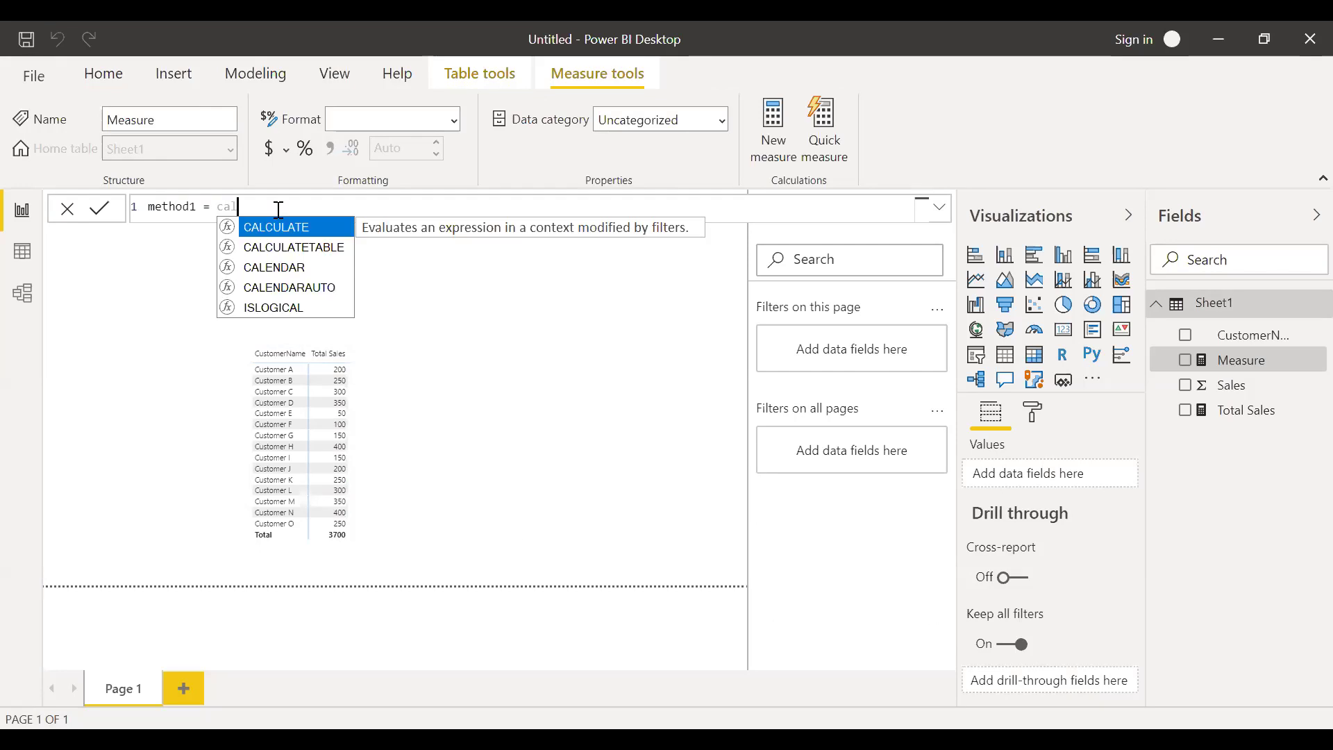
pyautogui.press('Tab')
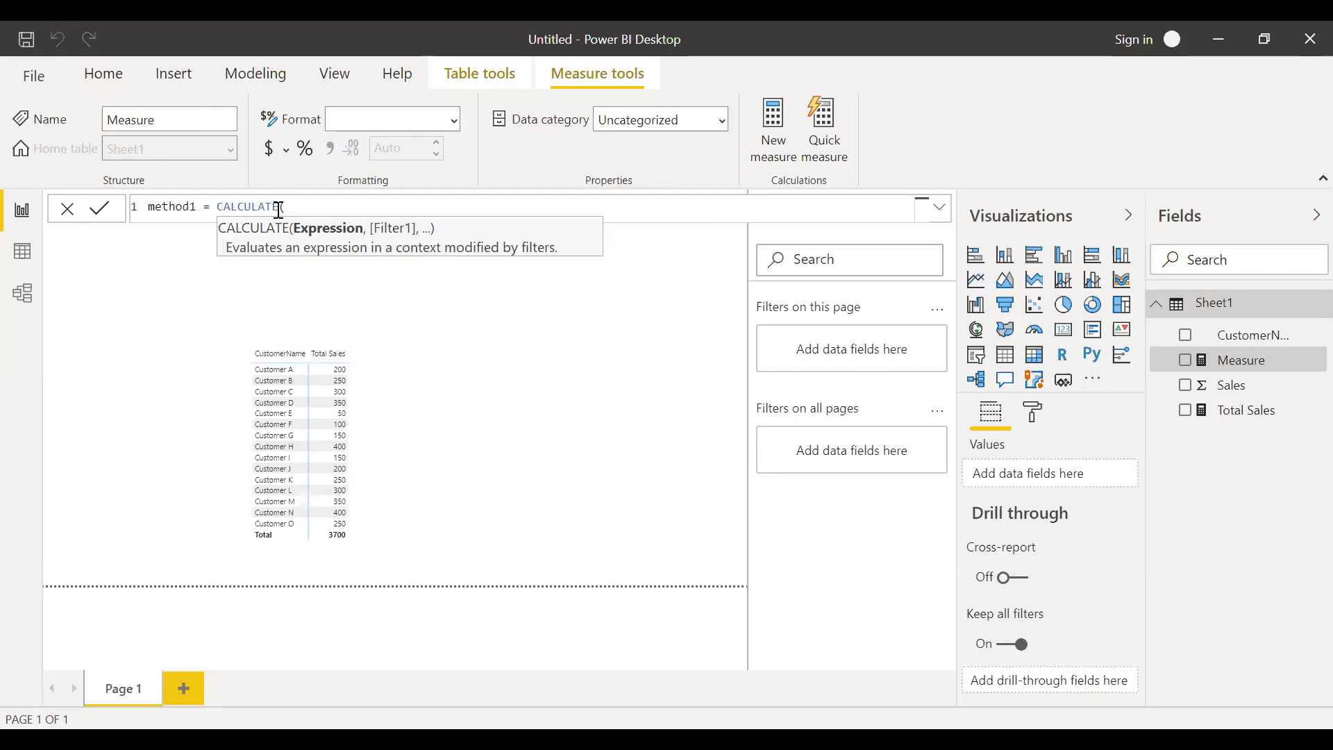
pyautogui.write('to')
pyautogui.press('Down')
pyautogui.press('Down')
pyautogui.press('Tab')
# Add a FILTER over ALL(Sheet1[CustomerName]) testing SUM(Sheet1[Sales])
pyautogui.write(',f')
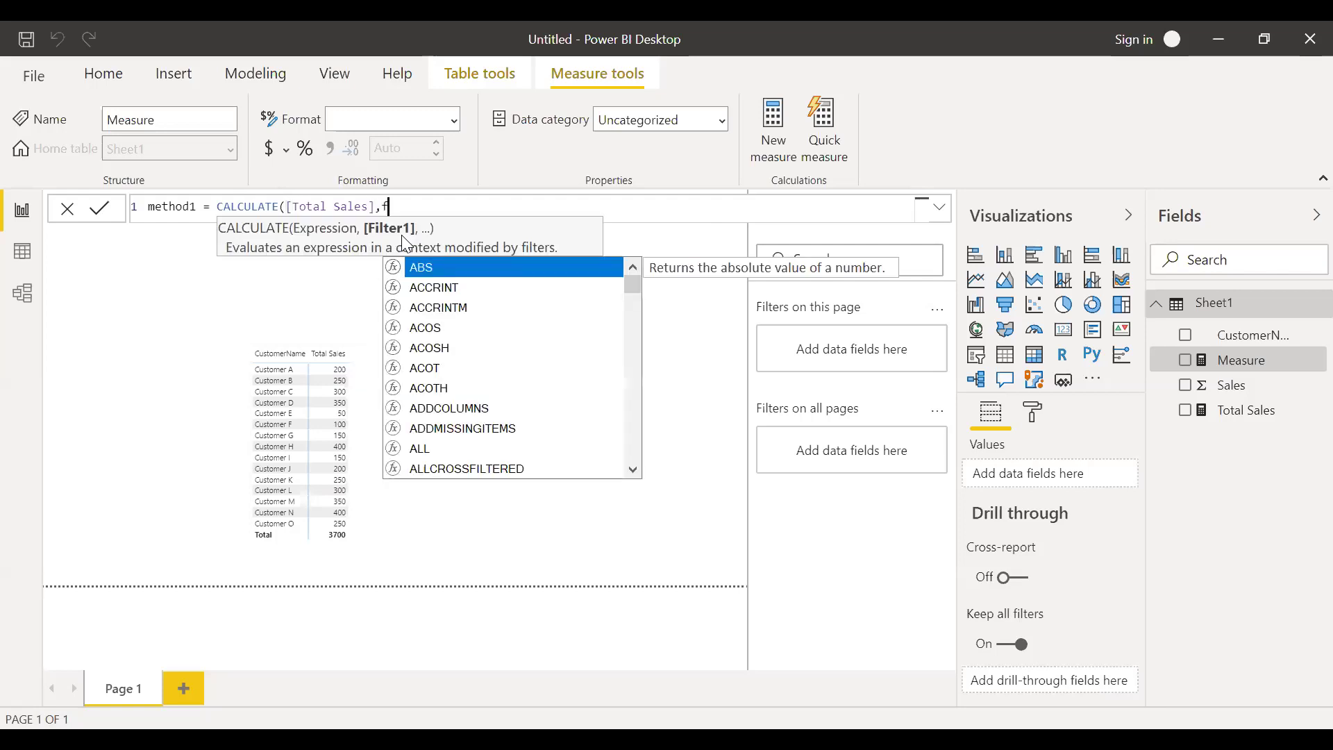
pyautogui.write('ilter')
pyautogui.press('Tab')
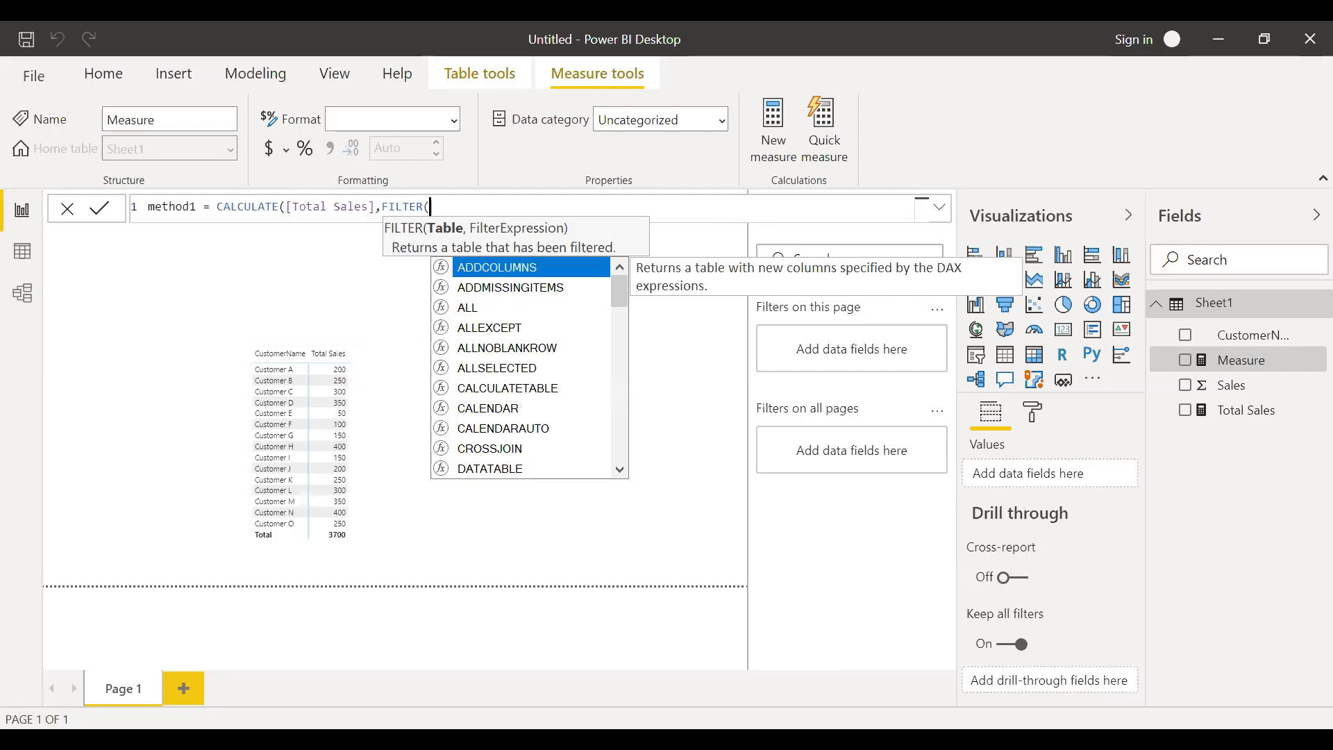
pyautogui.write('ALL(')
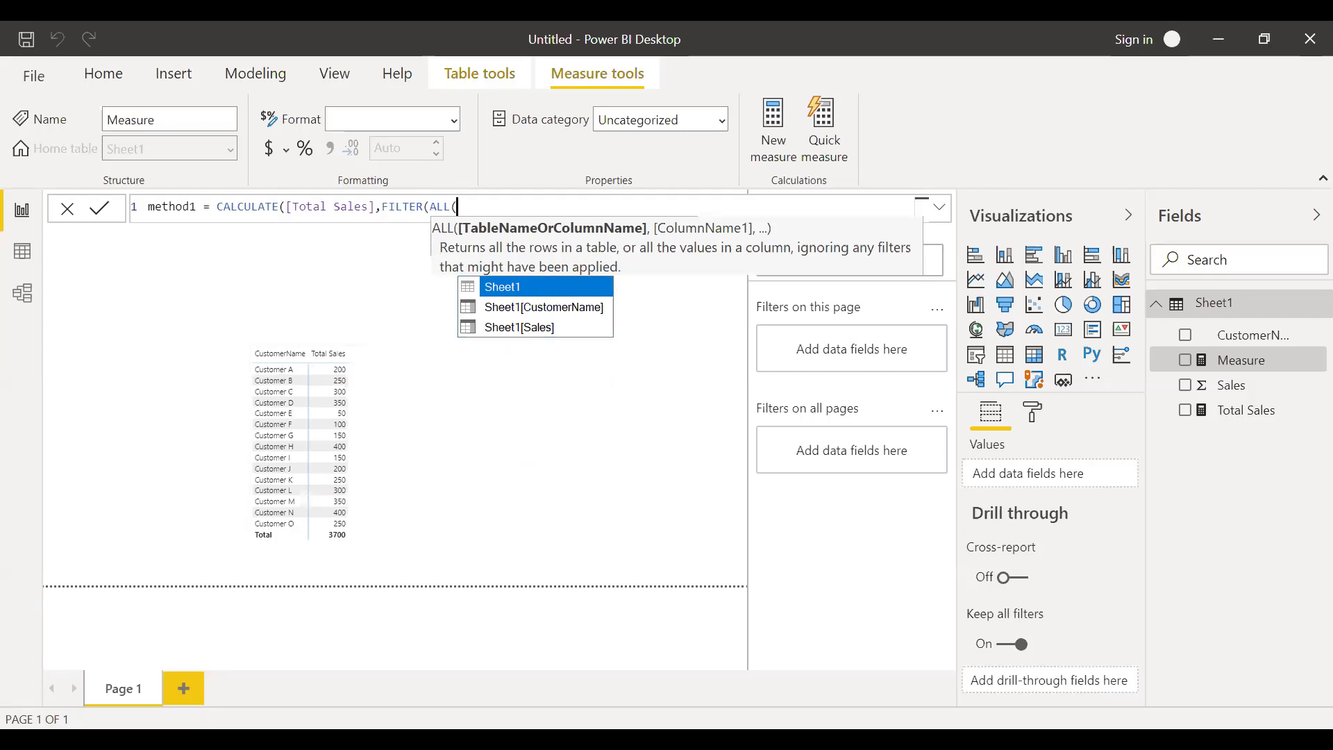
pyautogui.click(486, 235)
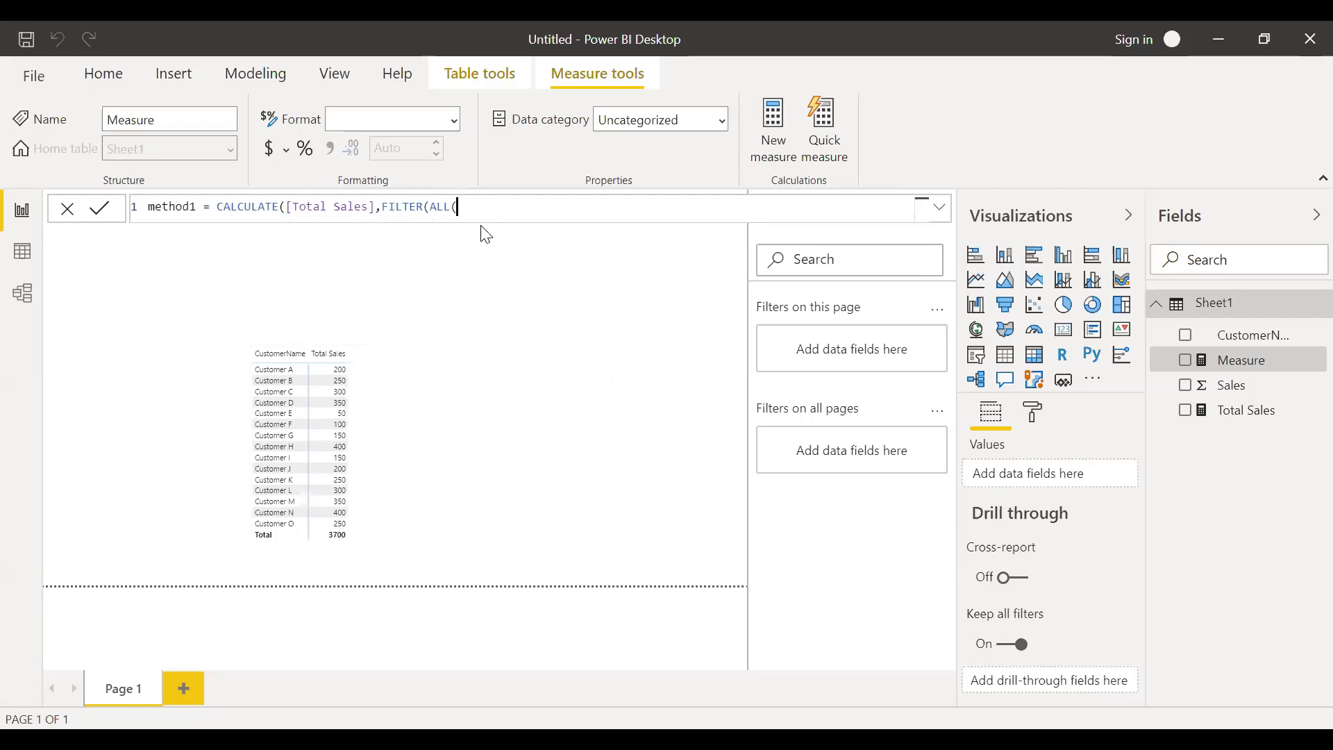
pyautogui.write('Cu')
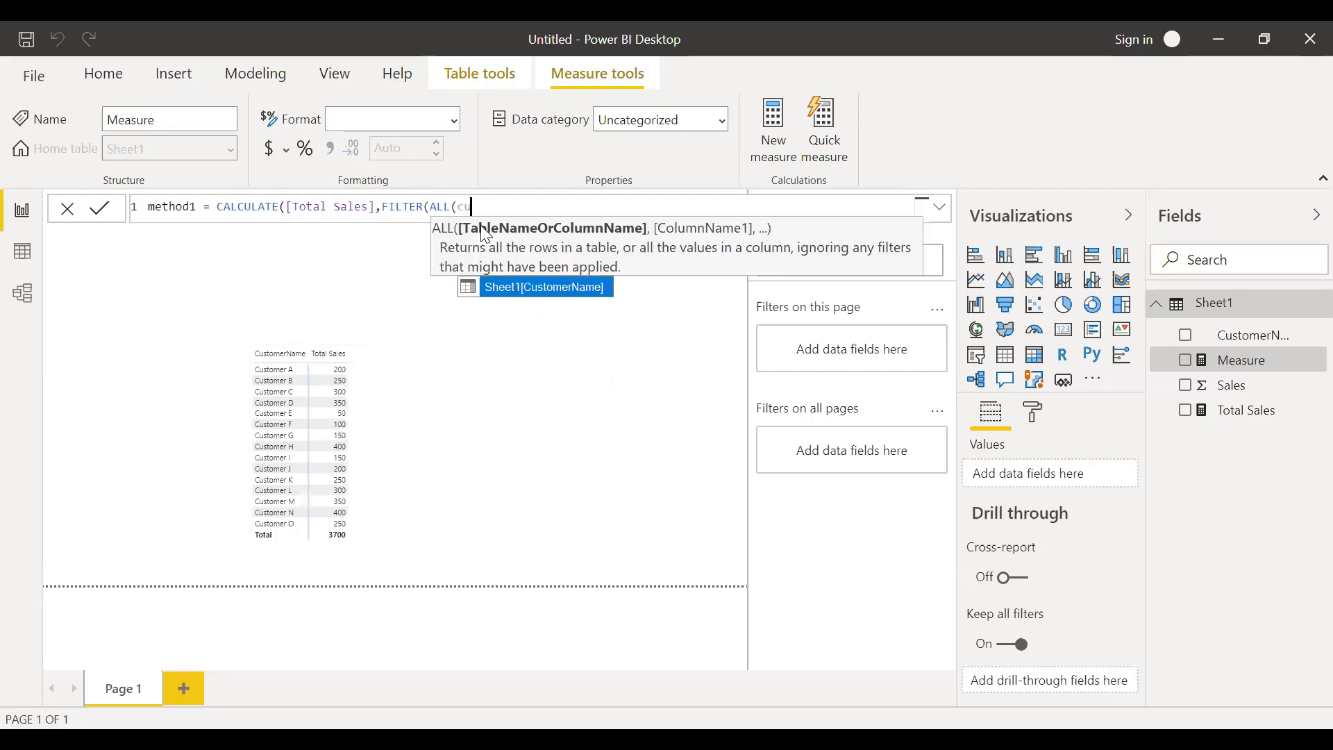
pyautogui.press('Tab')
pyautogui.write(')')
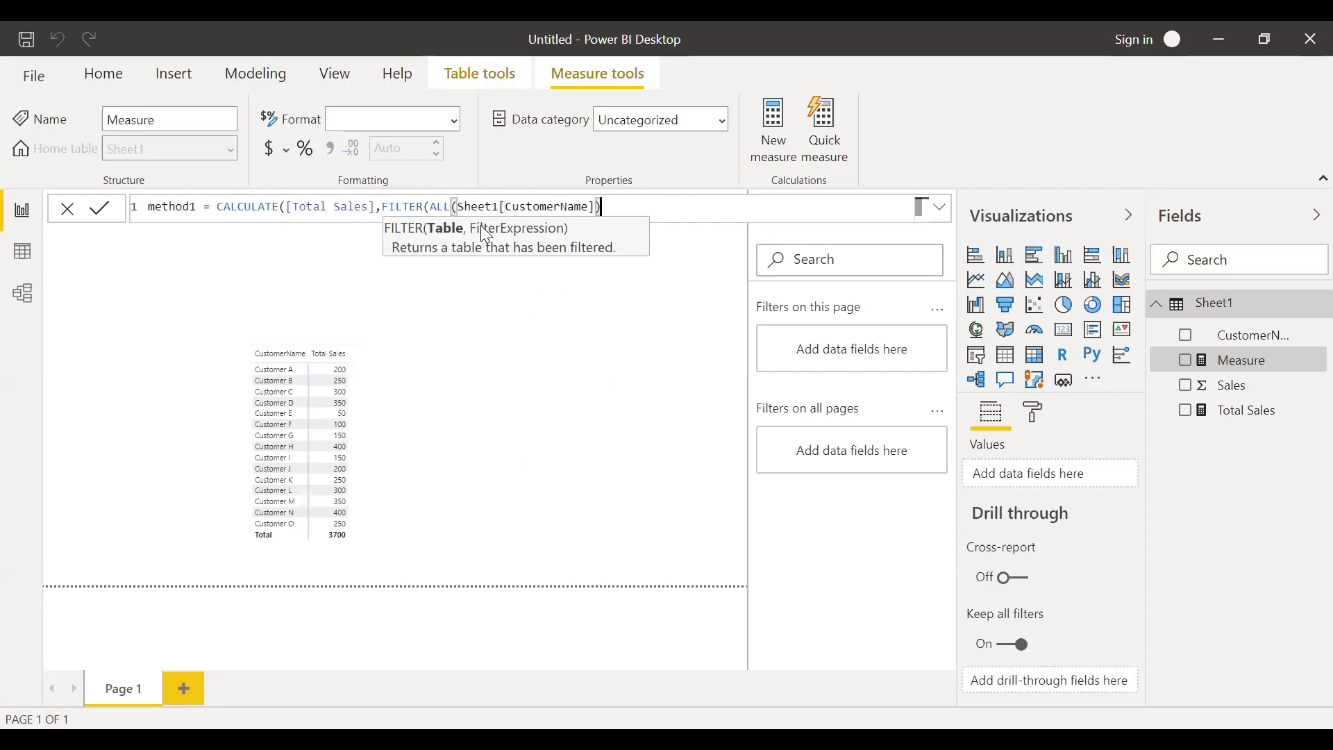
pyautogui.press('Escape')
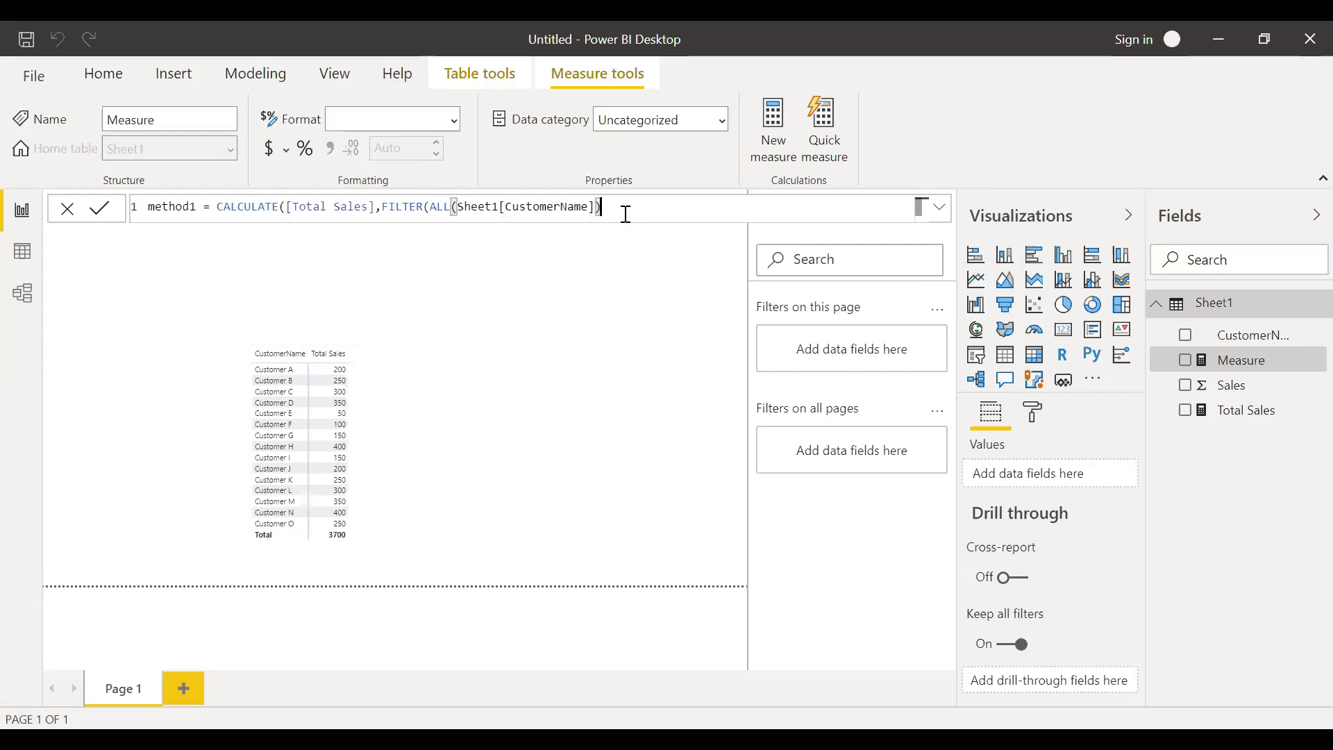
pyautogui.write(',SUM(')
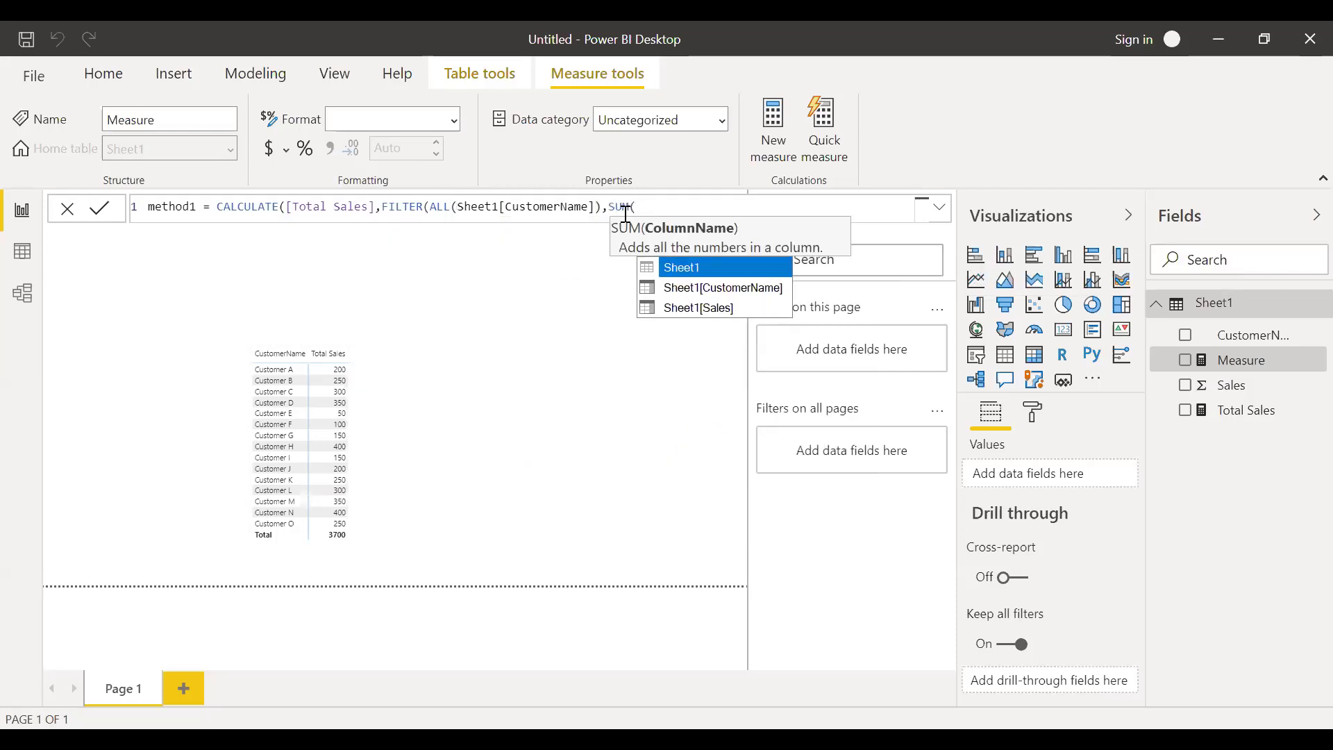
pyautogui.doubleClick(721, 308)
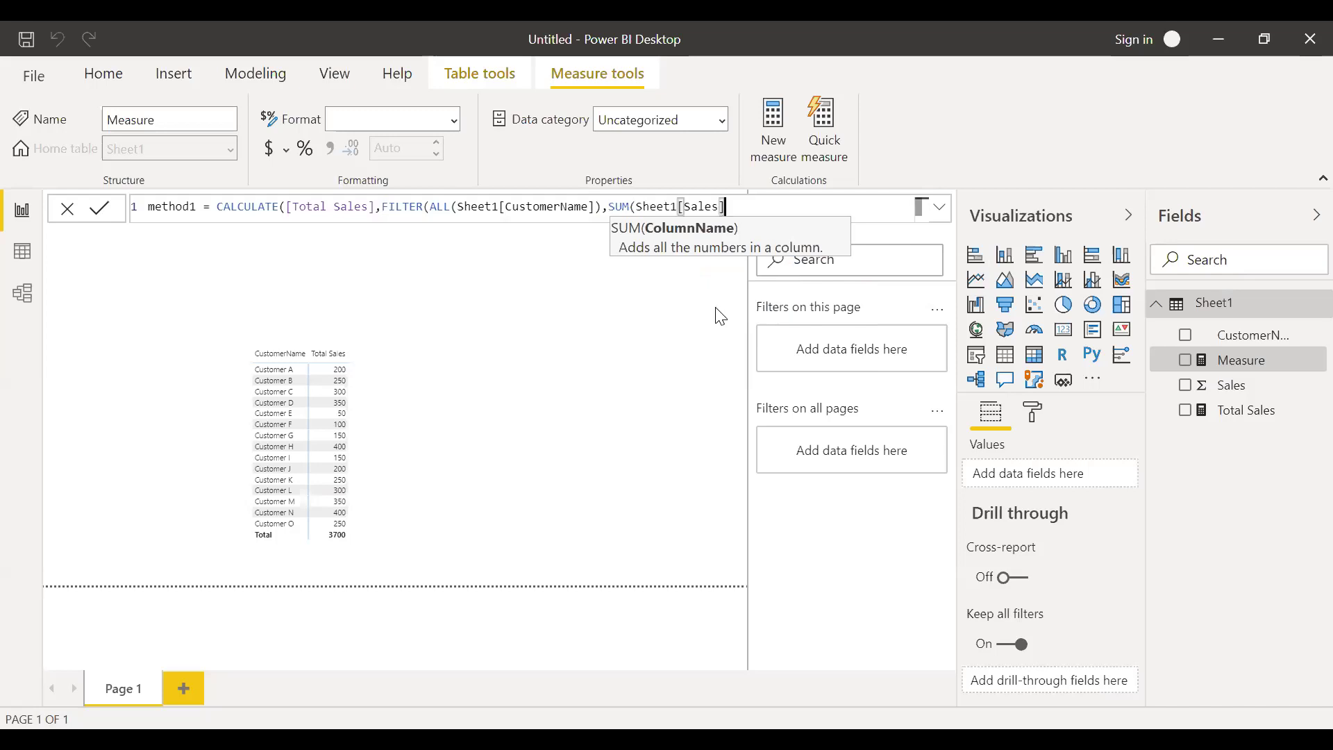
pyautogui.write(')')
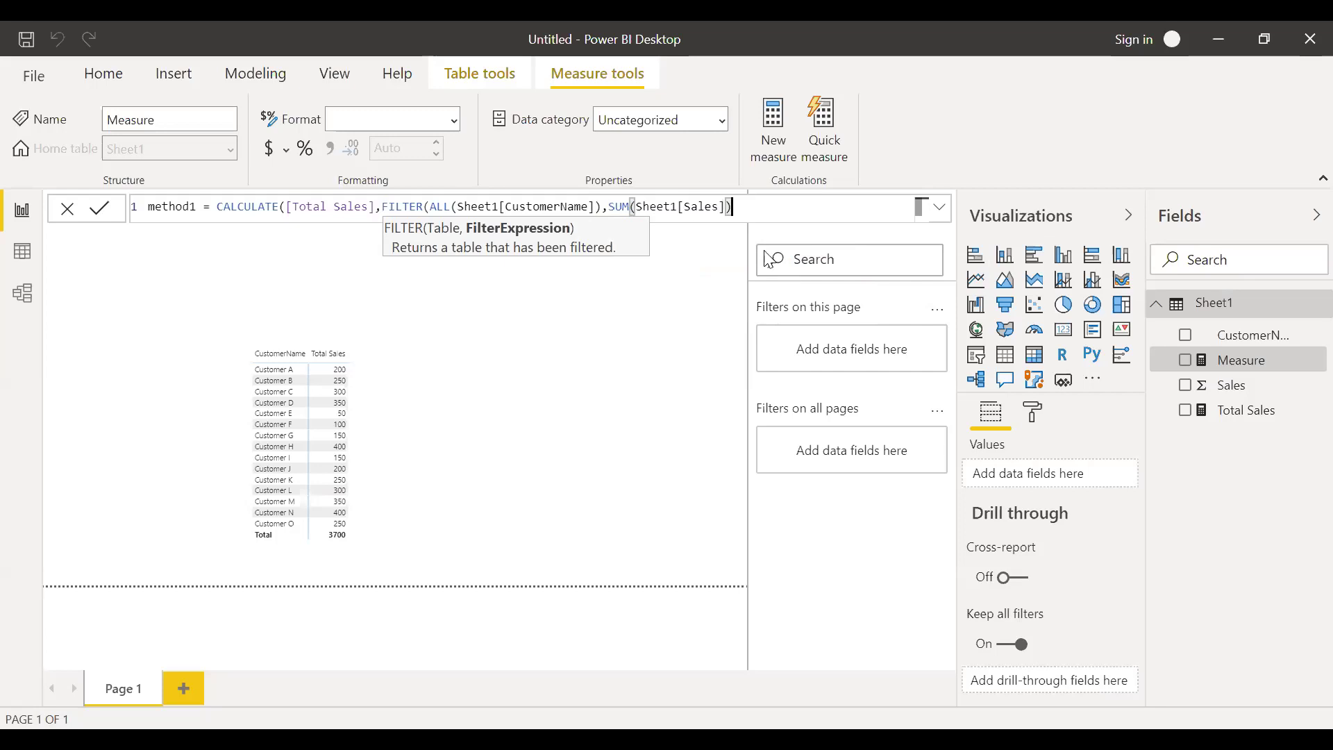
# Complete the condition as <= [Total Sales], close the brackets and commit method1
pyautogui.click(753, 203)
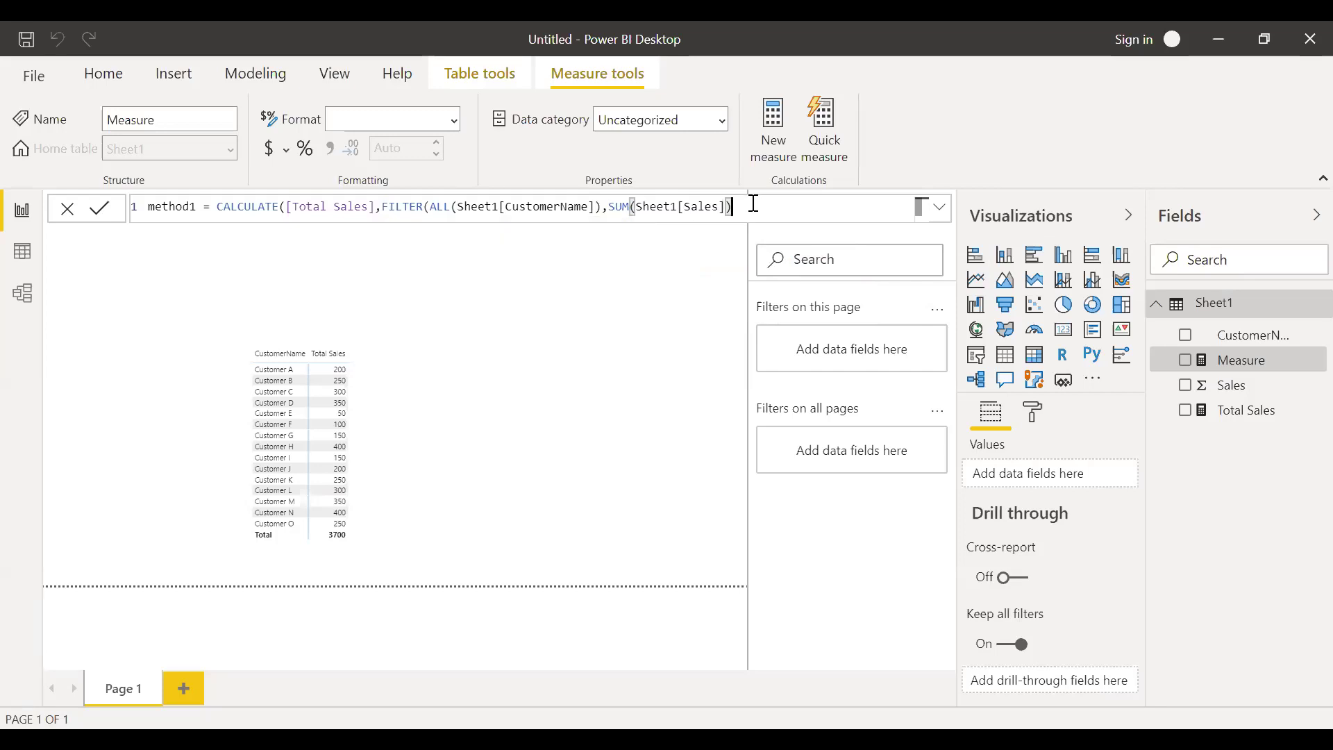
pyautogui.write('<=')
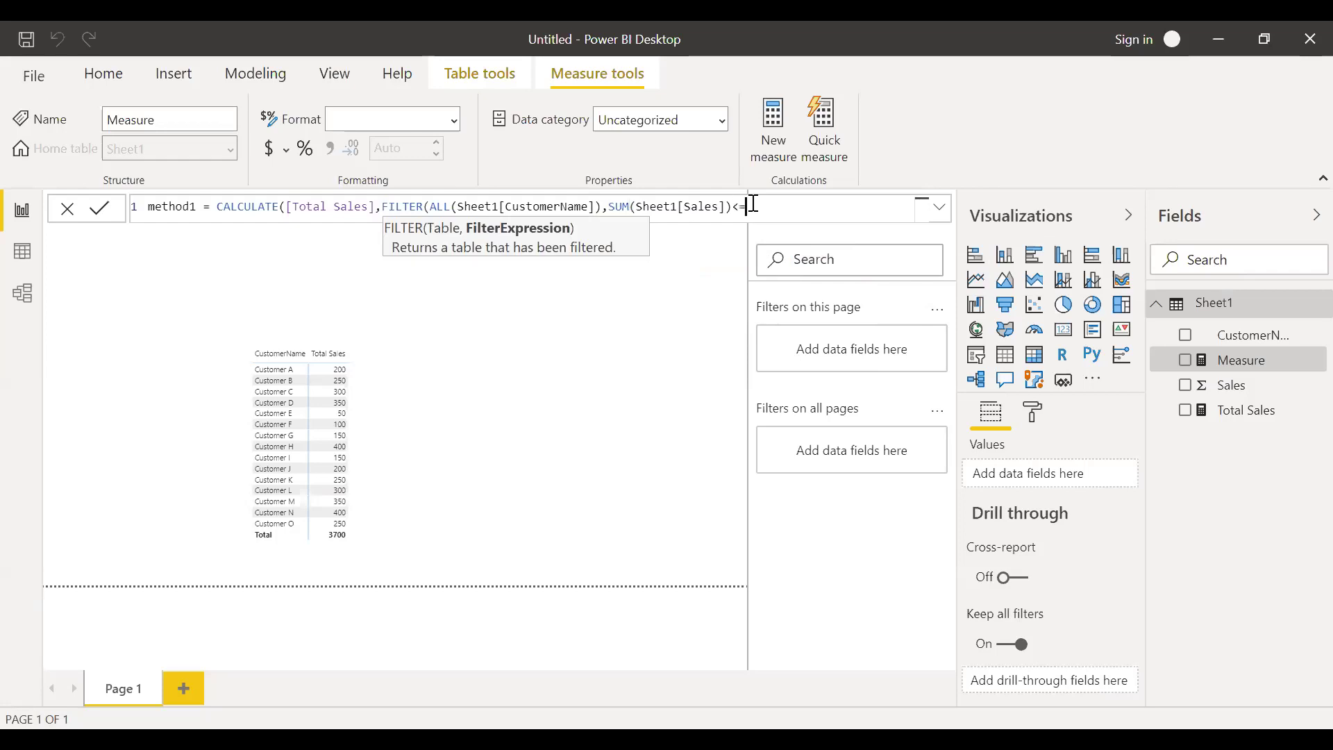
pyautogui.write('to')
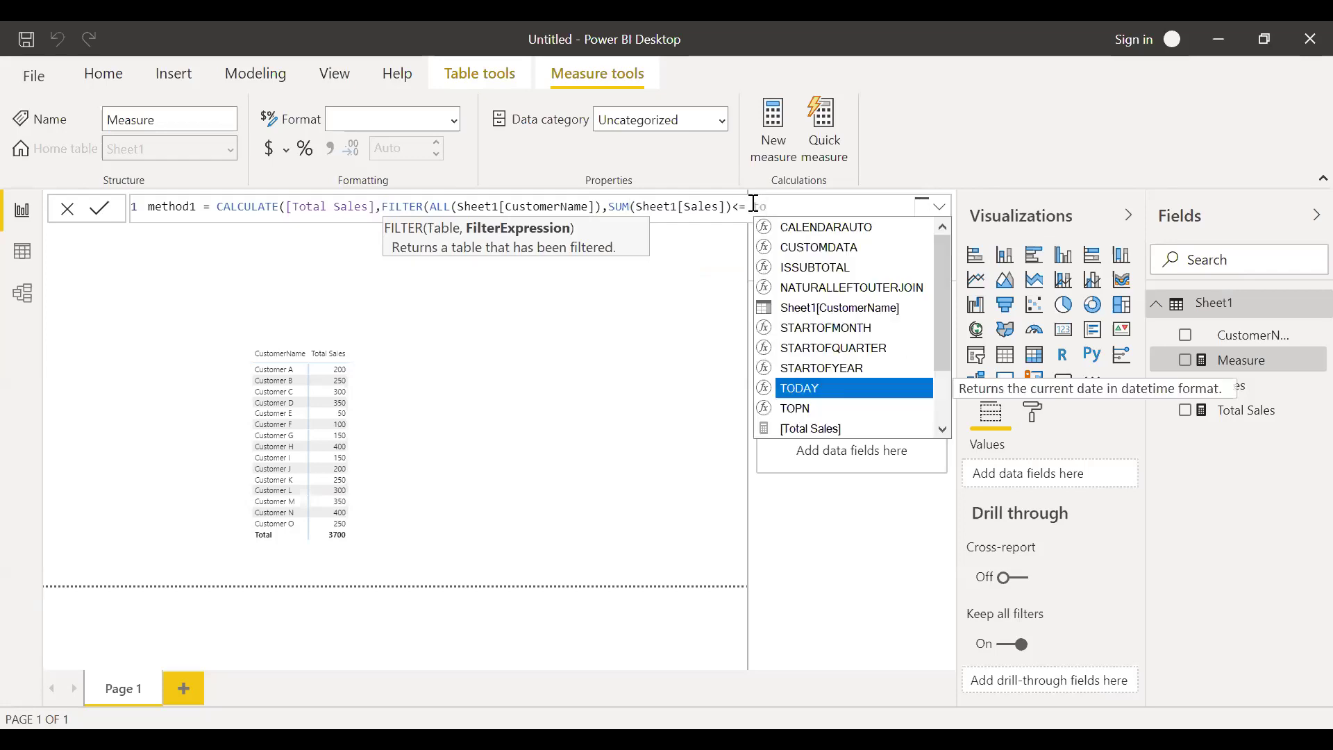
pyautogui.press('Down')
pyautogui.press('Down')
pyautogui.press('Tab')
pyautogui.write(')')
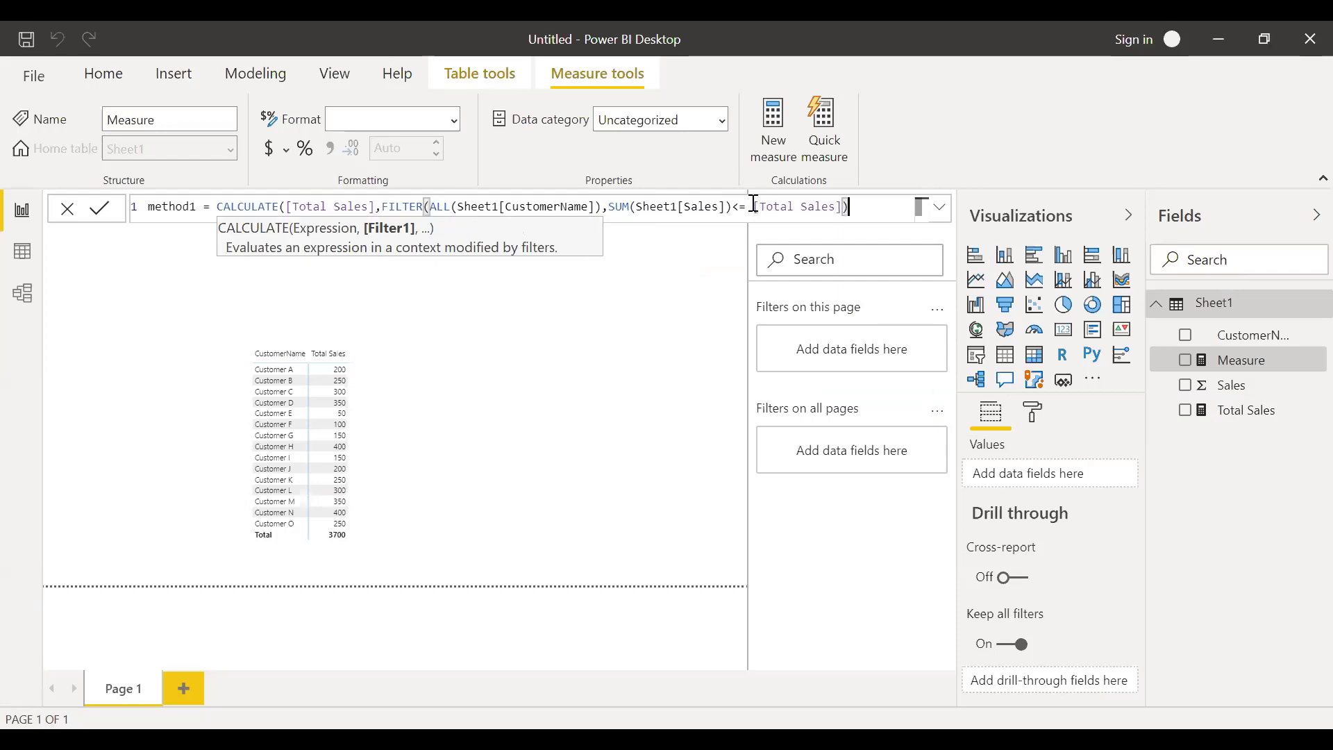
pyautogui.write(')')
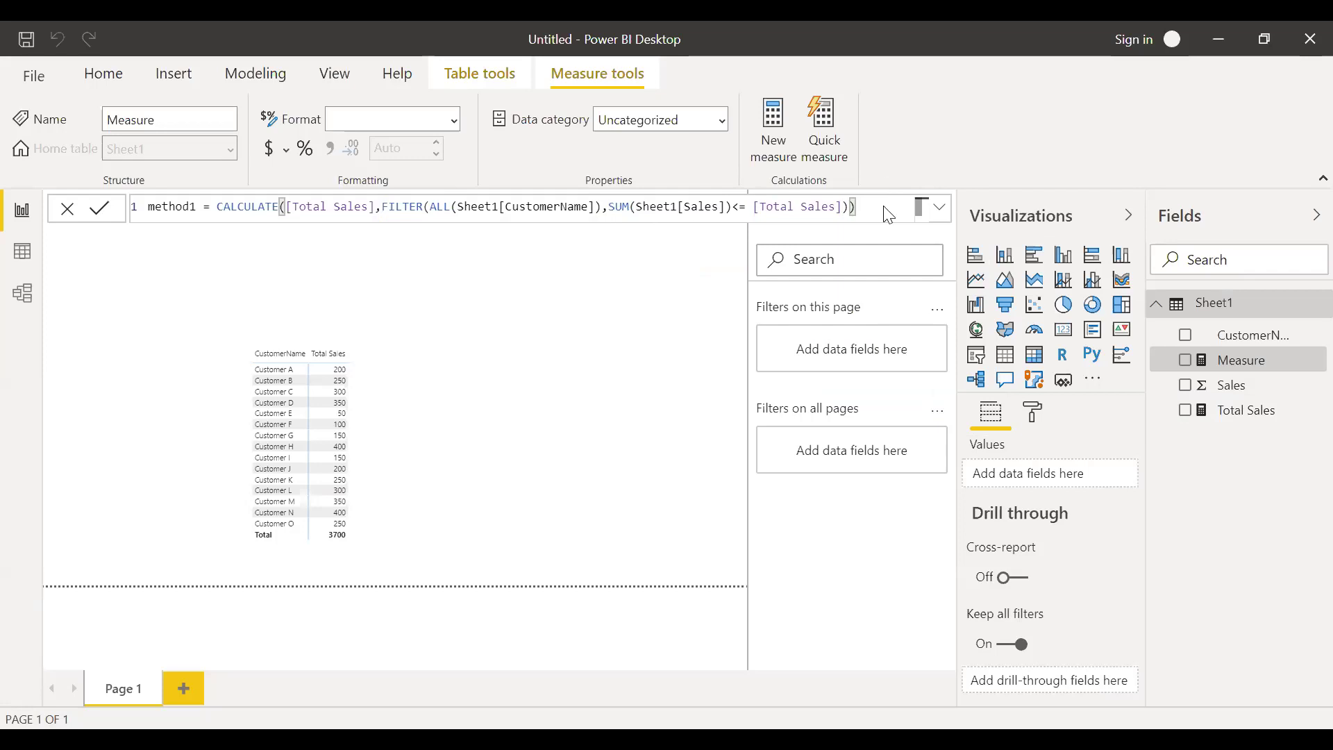
pyautogui.press('Return')
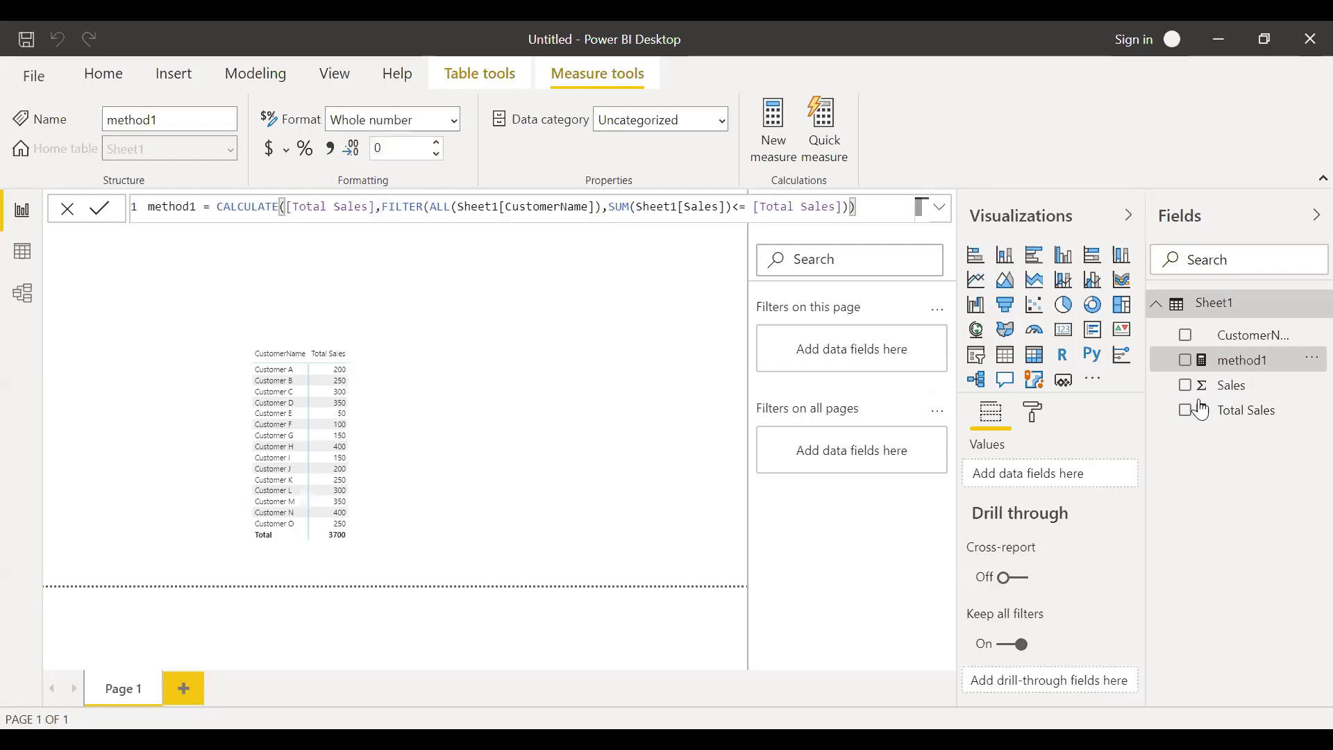
# Add method1 to the customer table and sort the rows by method1, running 800 to 3700
pyautogui.click(387, 537)
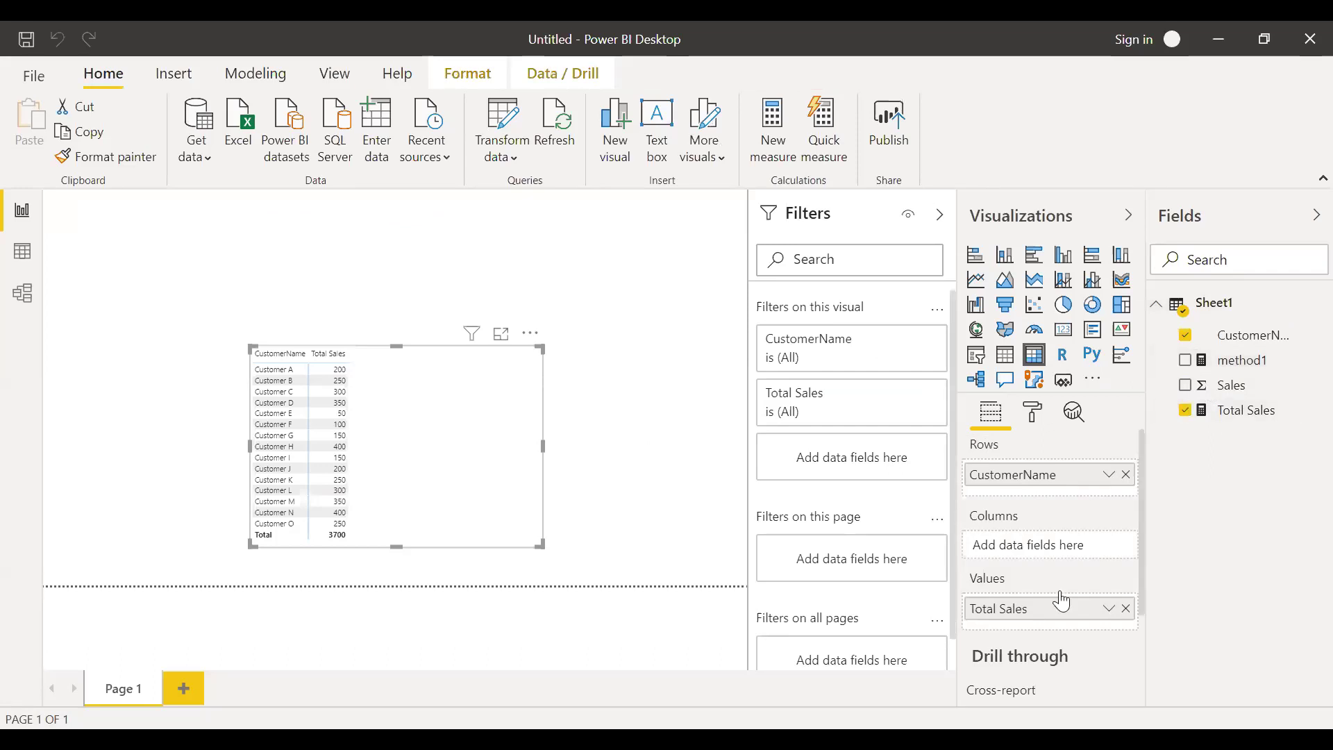
pyautogui.moveTo(1062, 601); pyautogui.dragTo(1050, 624)
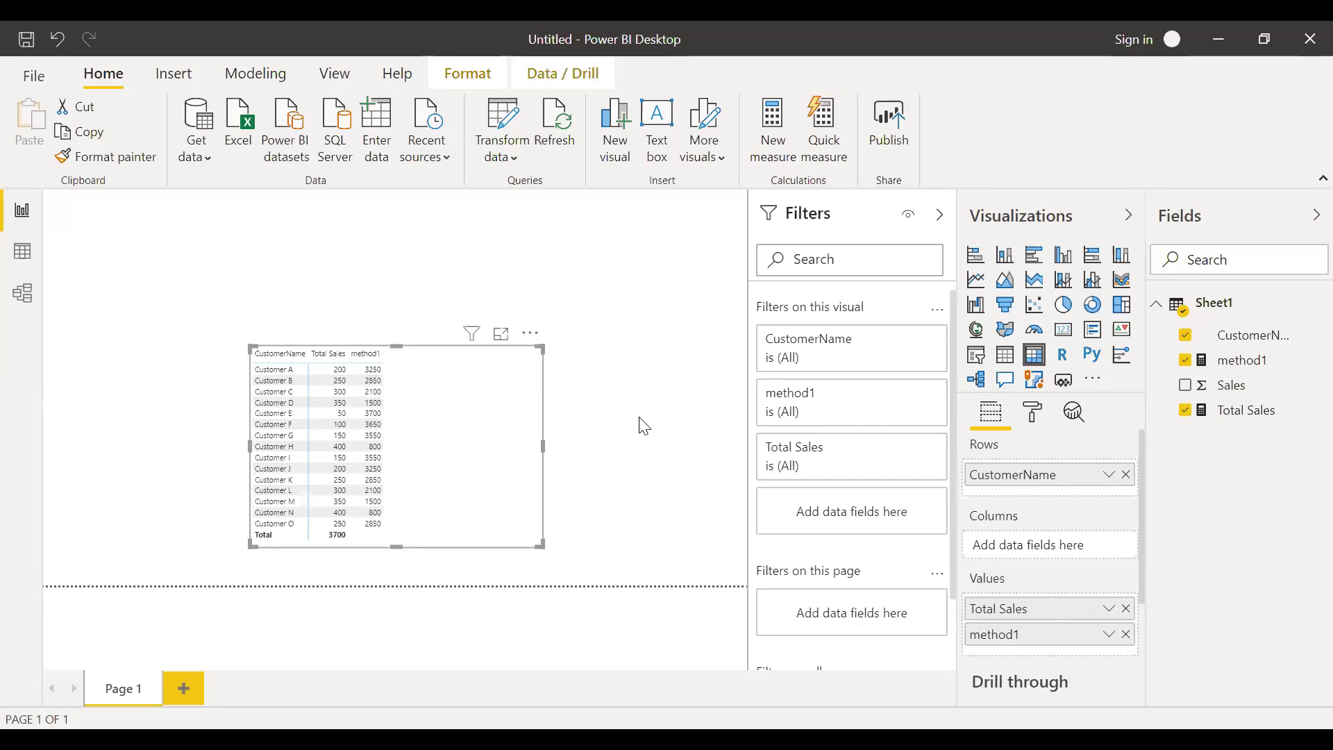
pyautogui.click(367, 354)
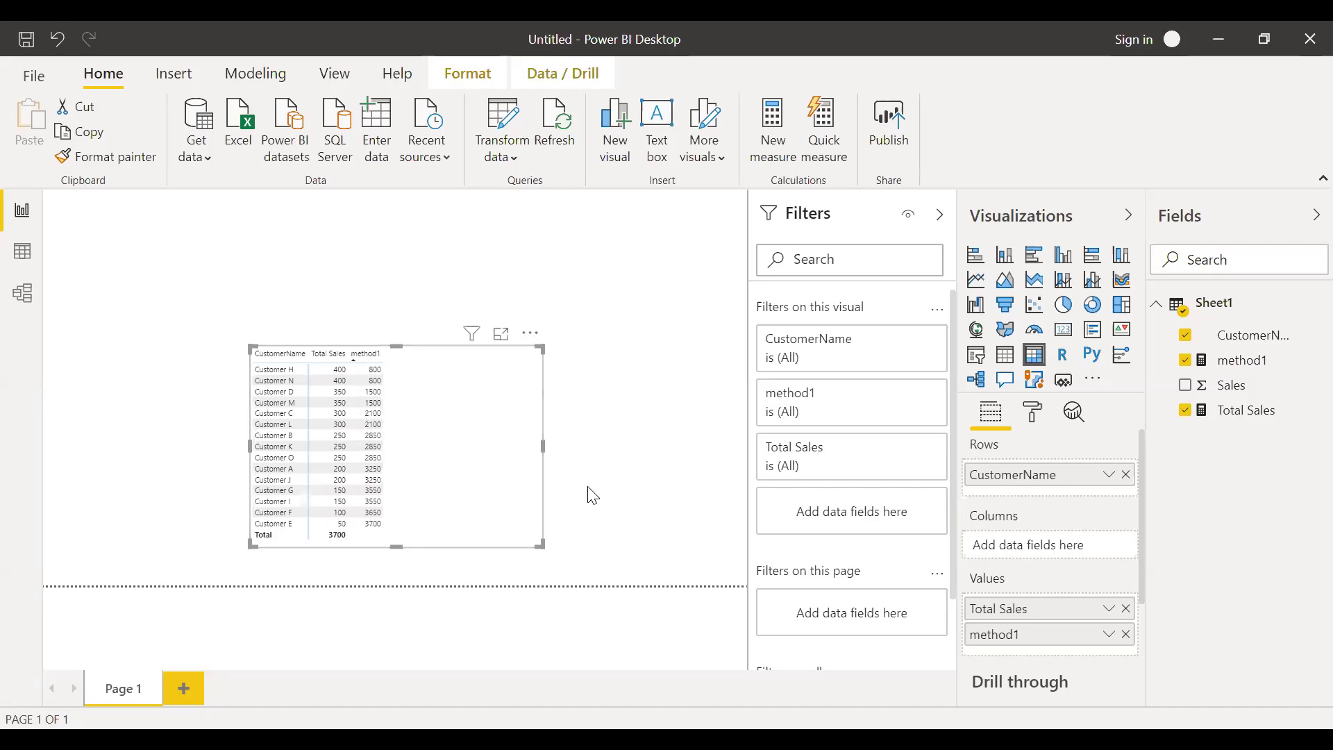
# With the table selected, start a new rank measure using RANKX
pyautogui.click(609, 470)
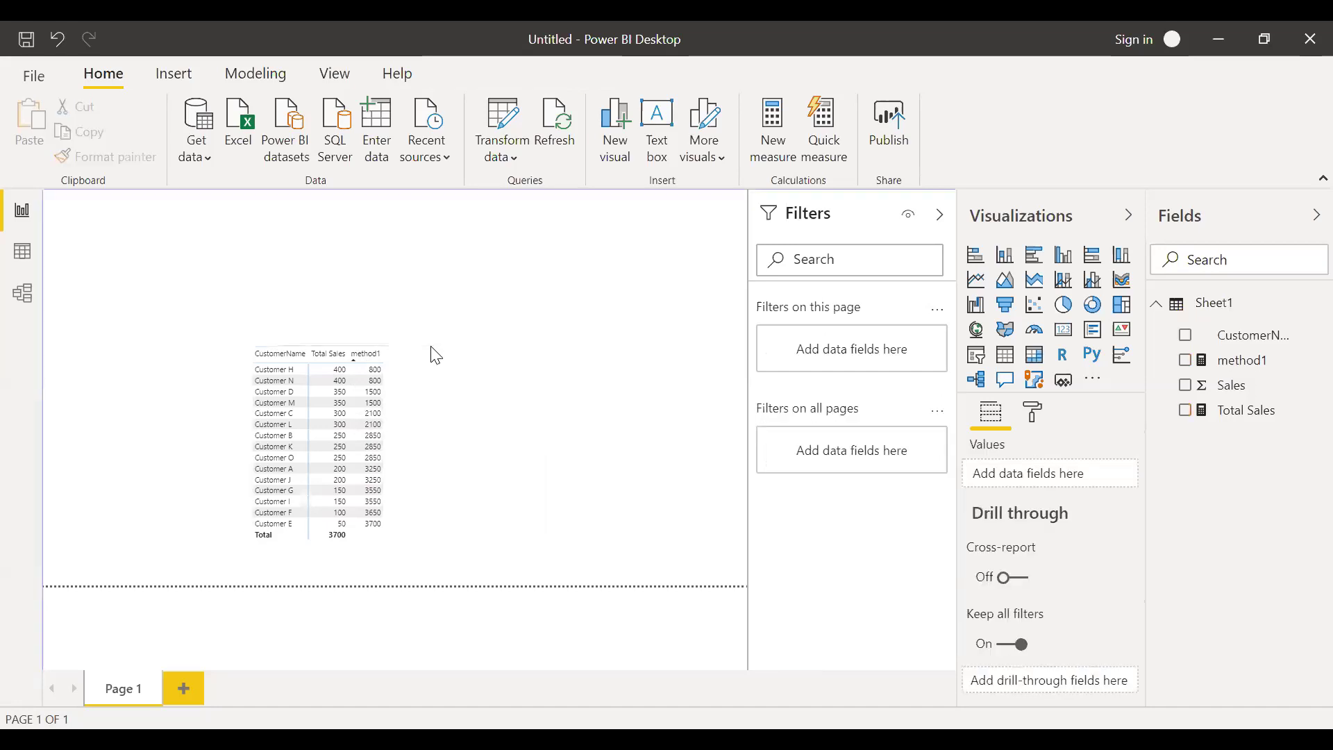
pyautogui.click(434, 364)
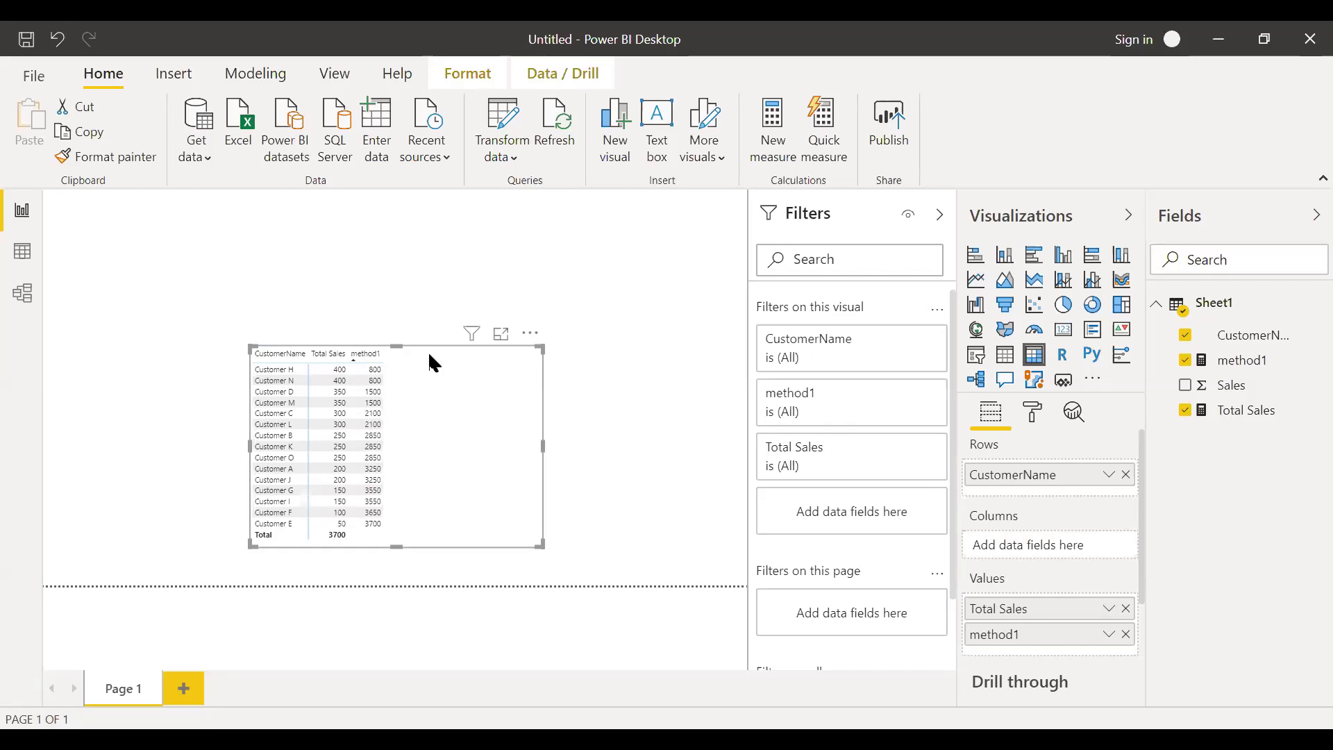
pyautogui.click(781, 162)
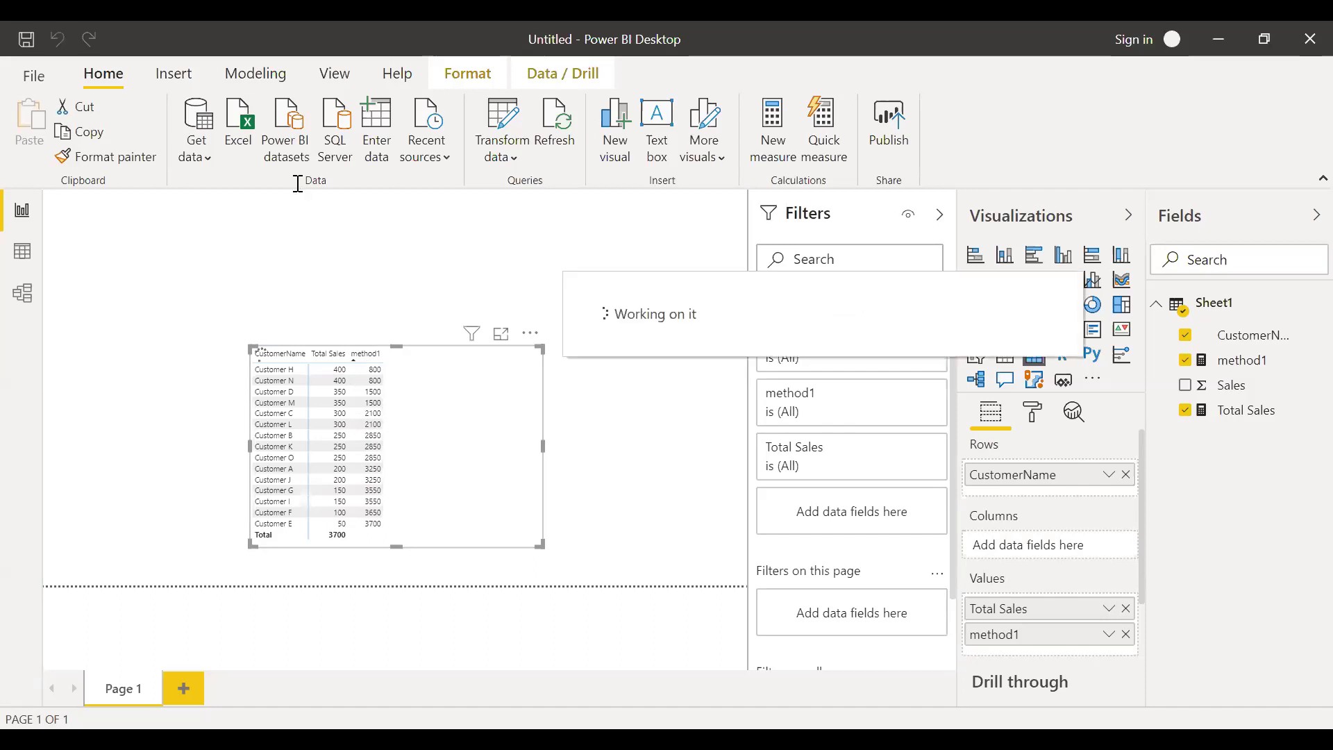
pyautogui.write('rank')
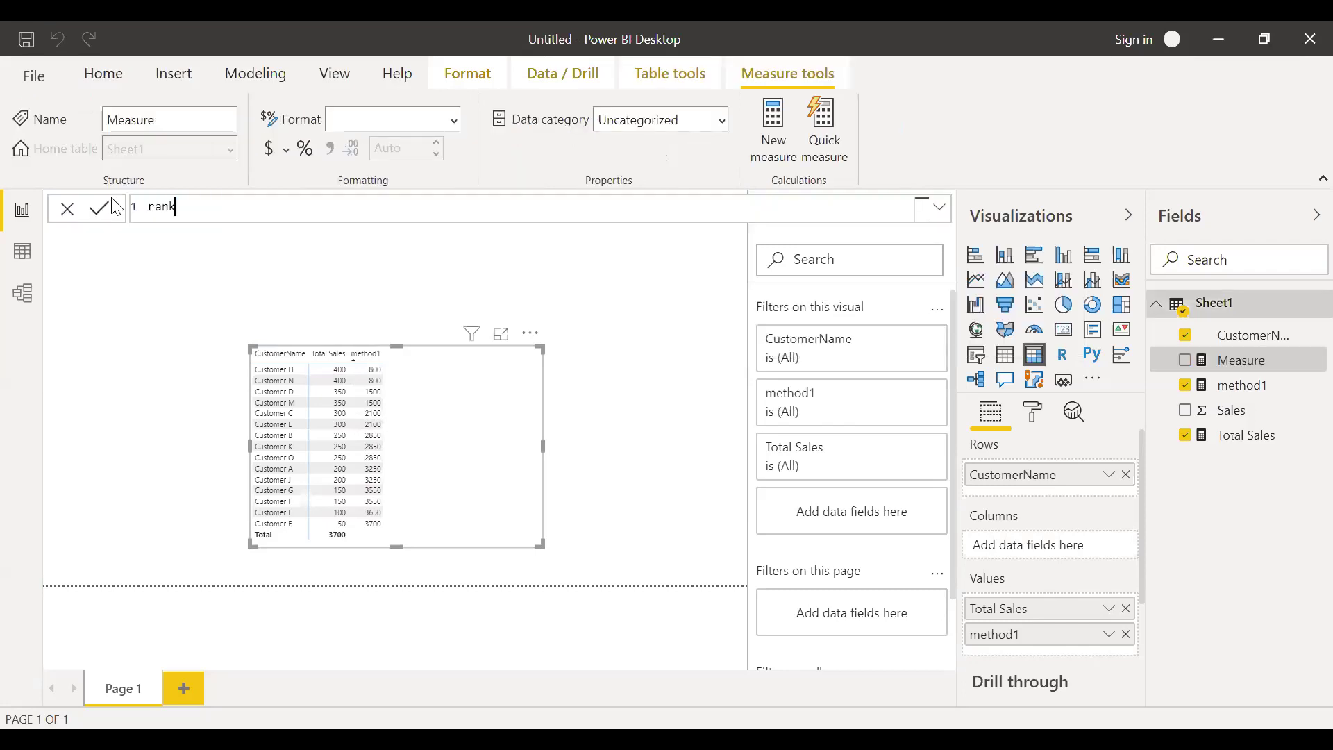
pyautogui.write(' = ran')
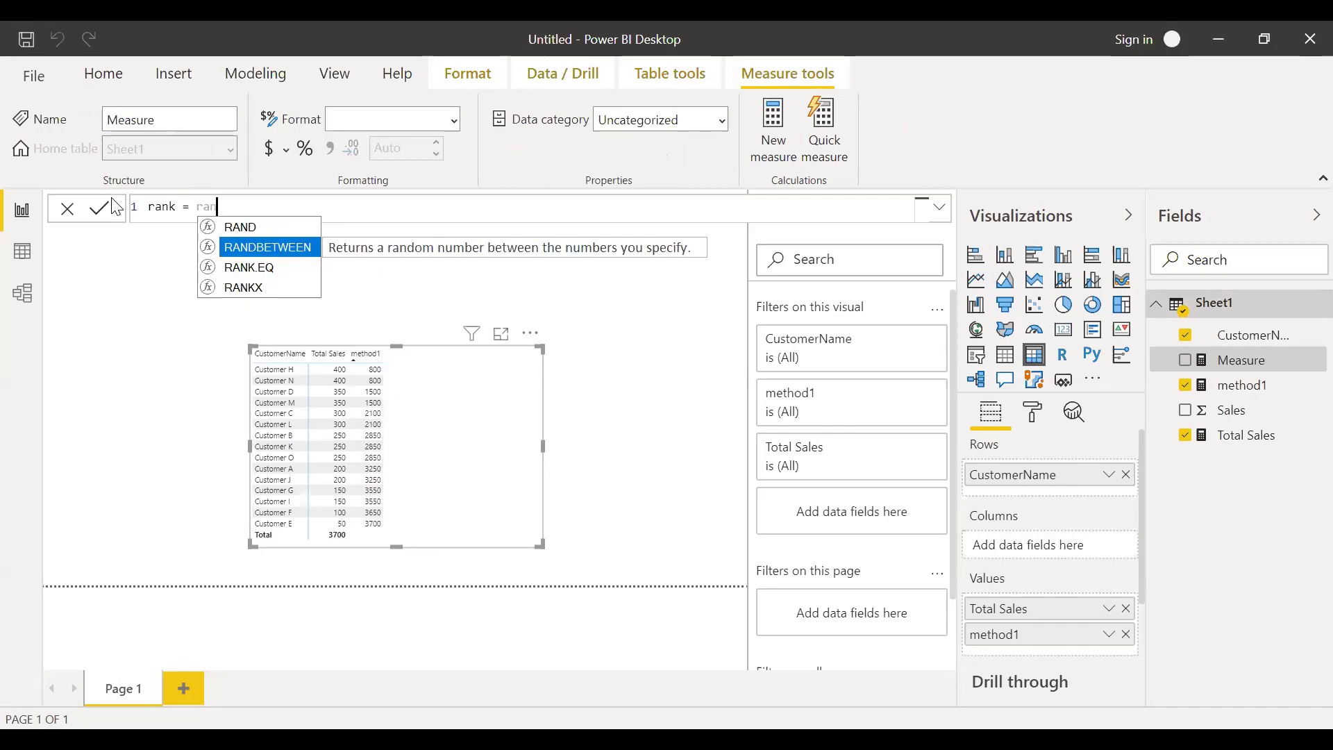
pyautogui.press('Down')
pyautogui.press('Down')
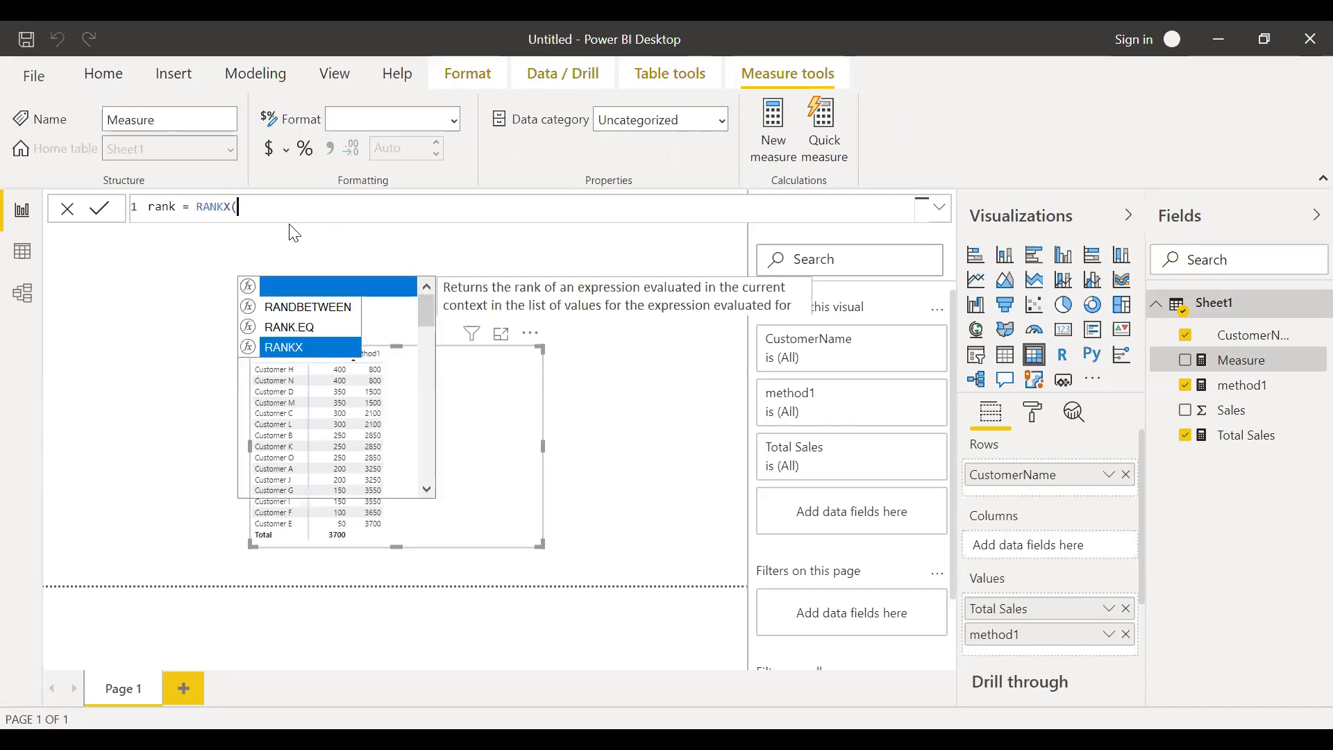
pyautogui.press('Tab')
# Give RANKX the arguments ALL(Sheet1), [Total Sales], an empty value and DESC, then commit
pyautogui.write('she')
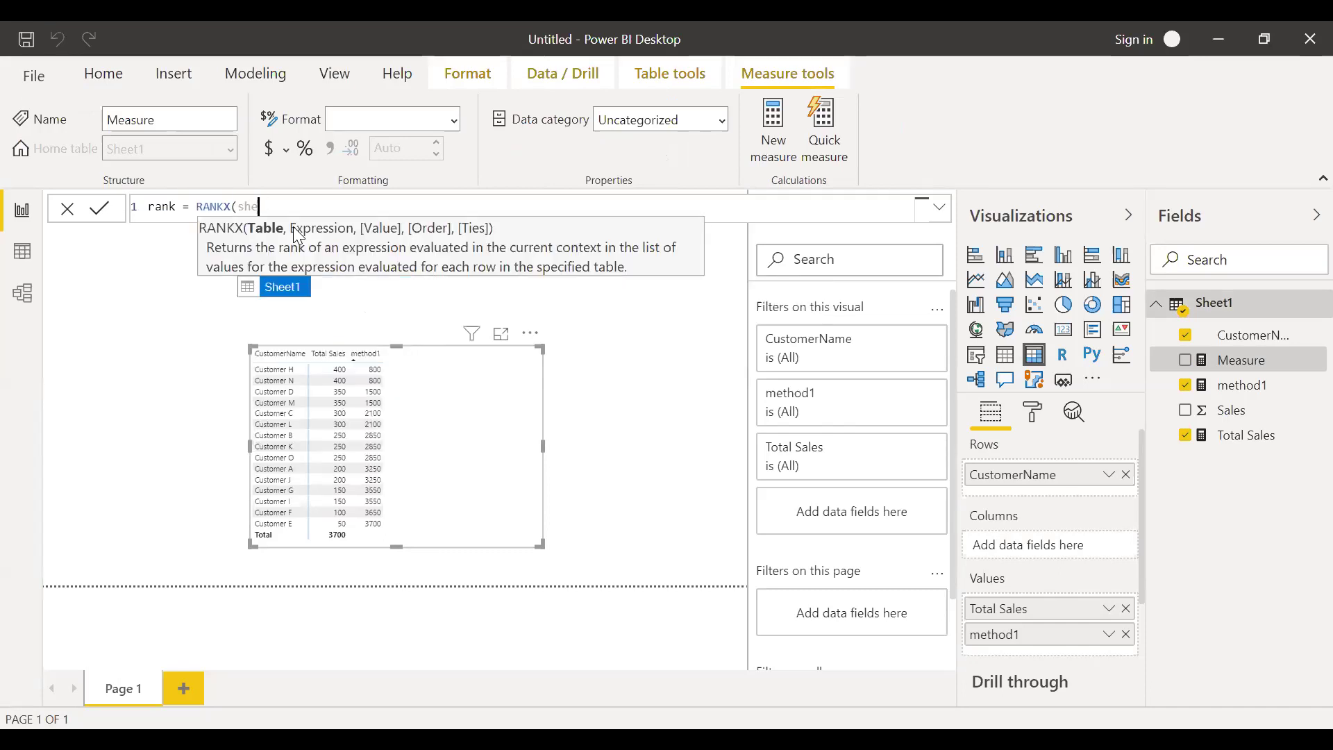
pyautogui.press('Tab')
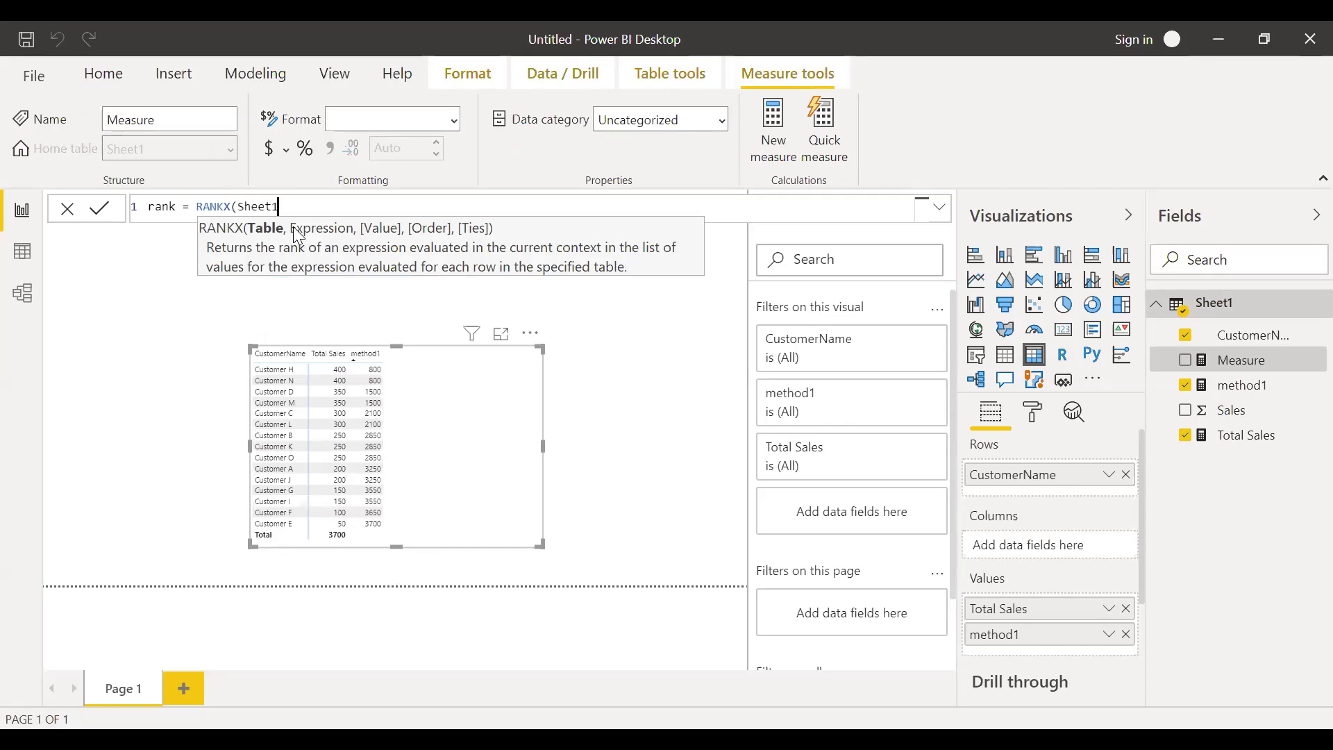
pyautogui.press('BackSpace')
pyautogui.press('BackSpace')
pyautogui.press('BackSpace')
pyautogui.press('BackSpace')
pyautogui.press('BackSpace')
pyautogui.press('BackSpace')
pyautogui.write('a')
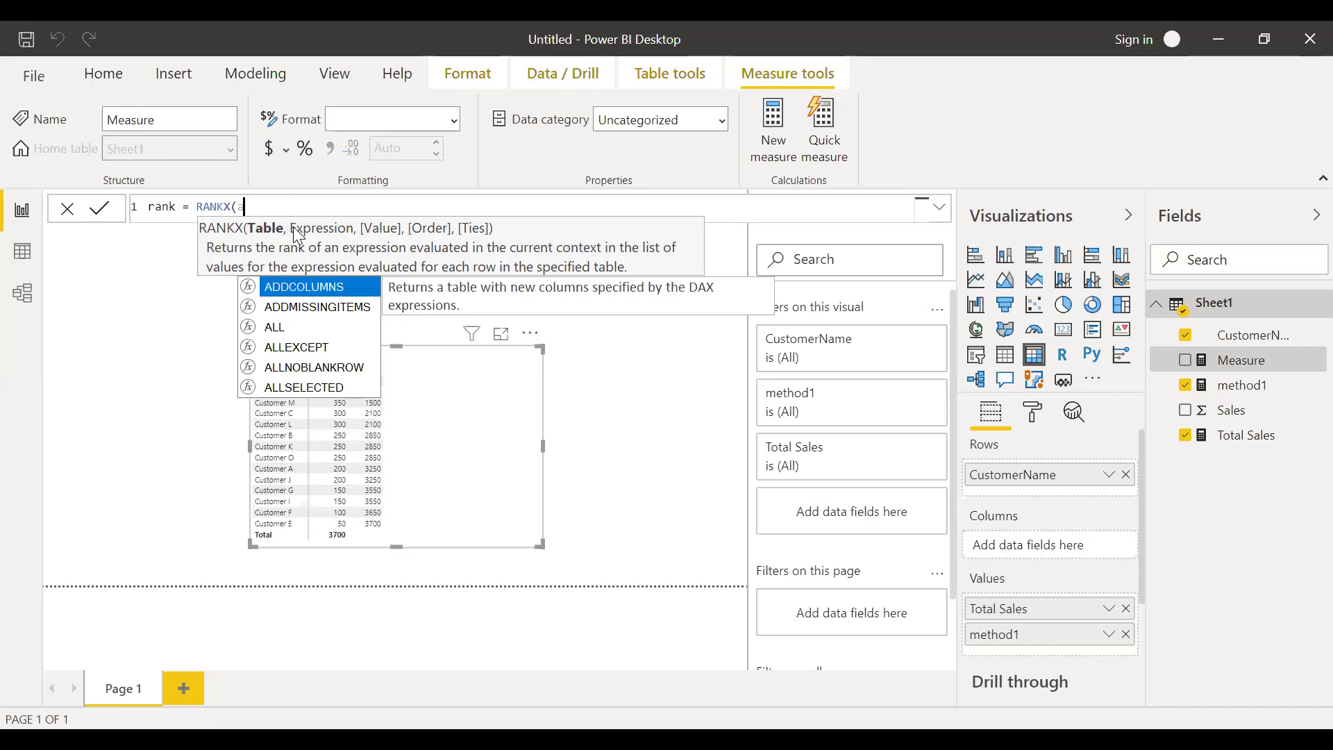
pyautogui.write('ll(')
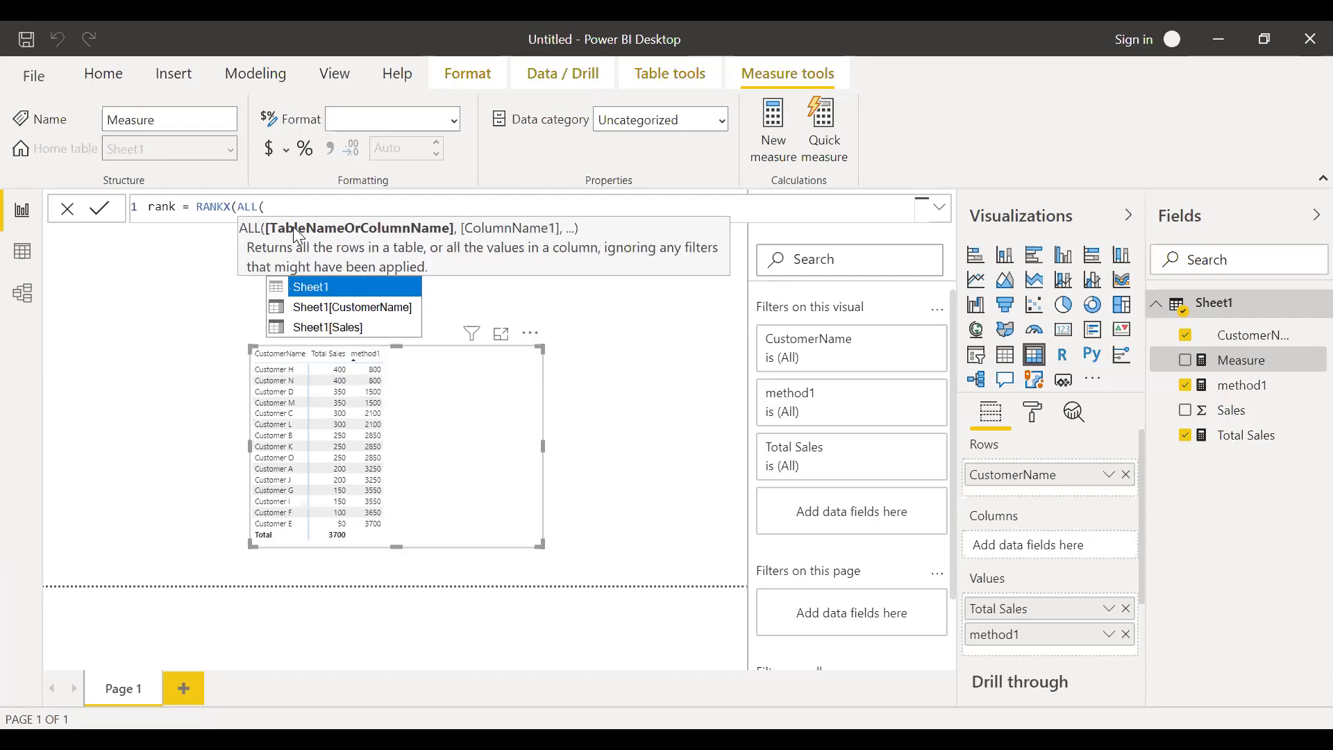
pyautogui.press('Tab')
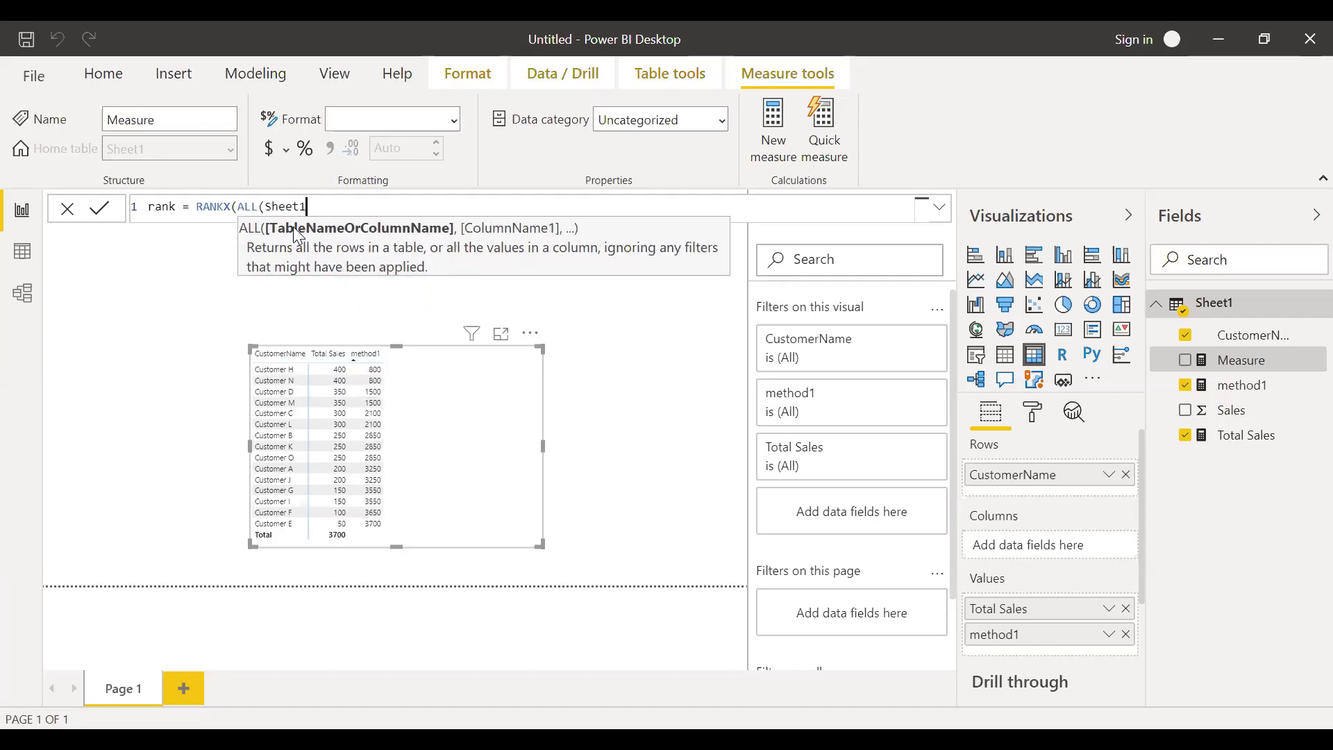
pyautogui.write('),')
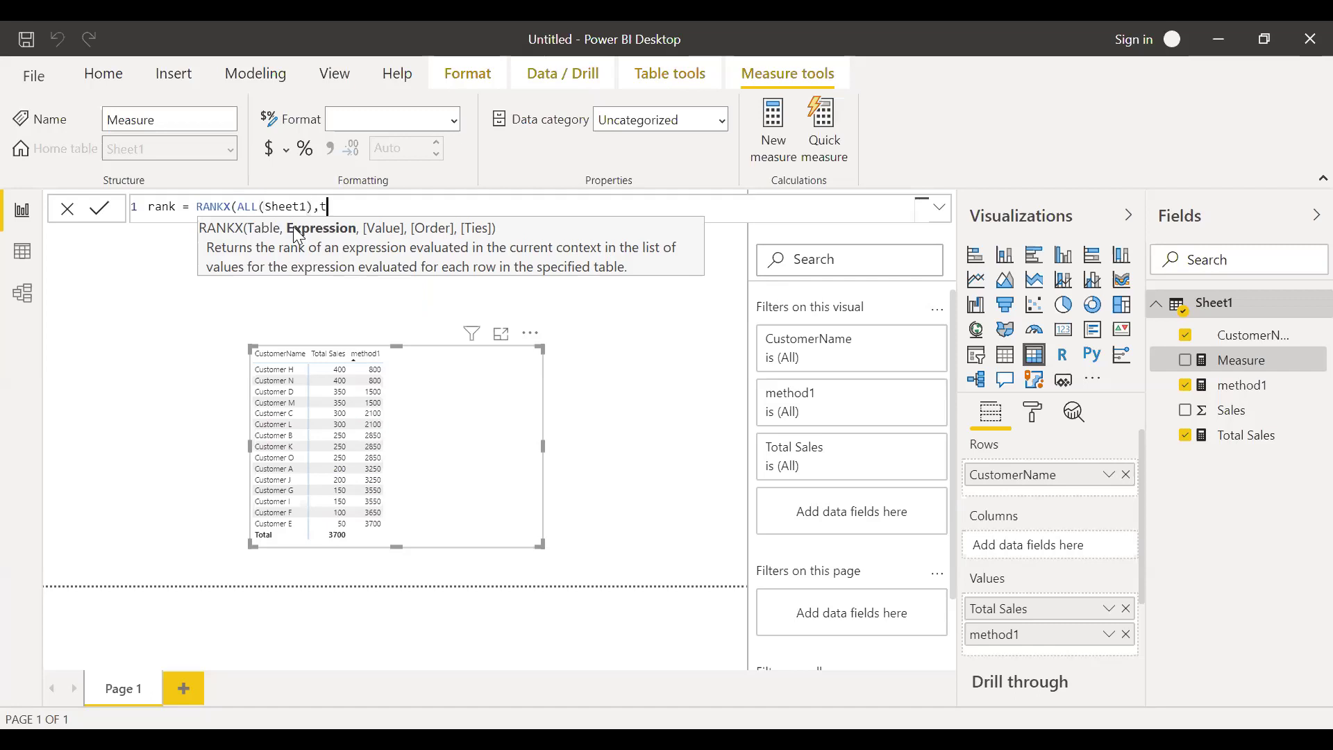
pyautogui.write('to')
pyautogui.press('Tab')
pyautogui.write(',,')
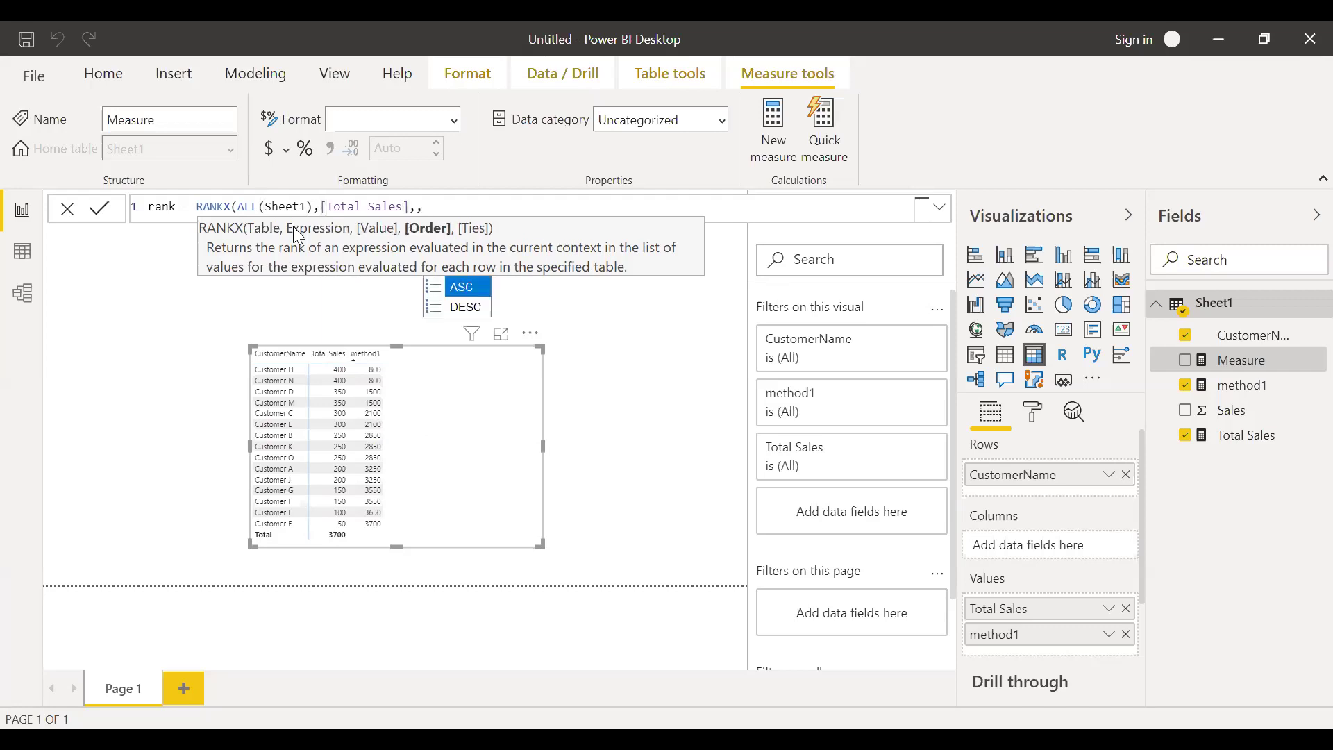
pyautogui.press('Down')
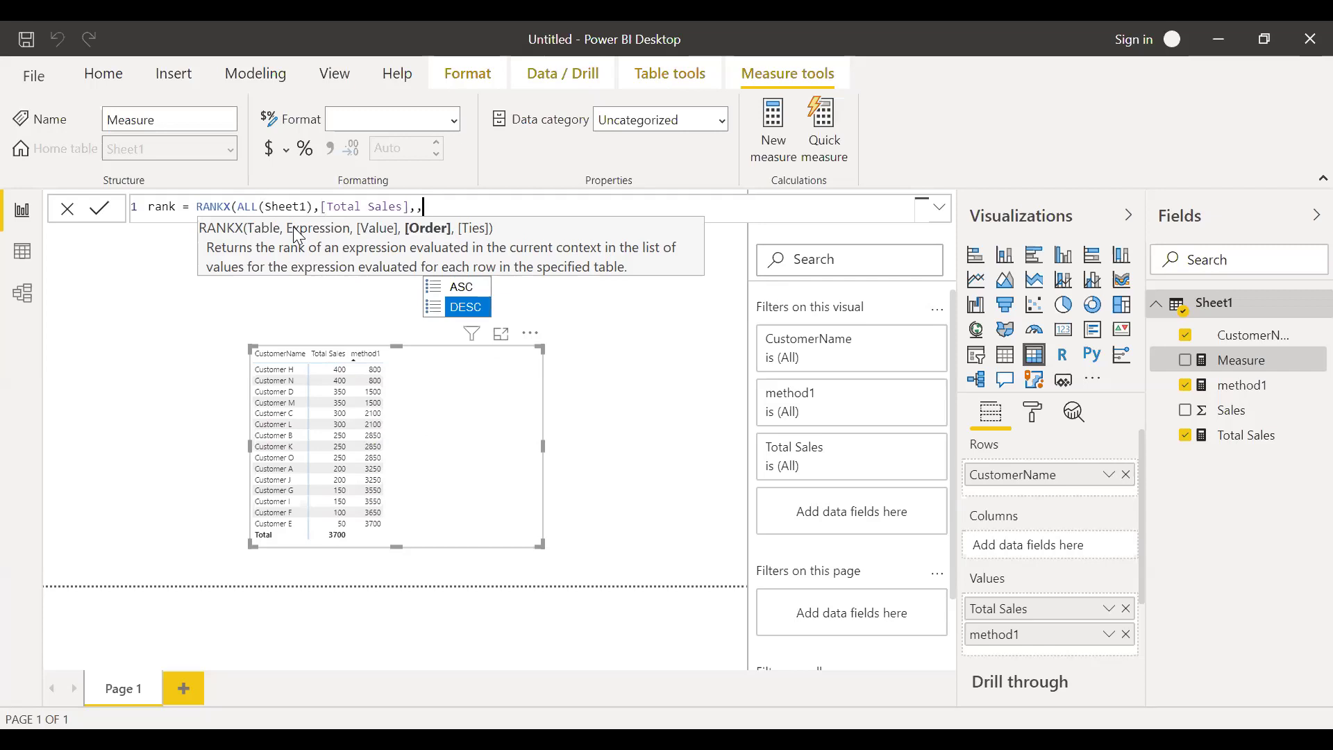
pyautogui.press('Tab')
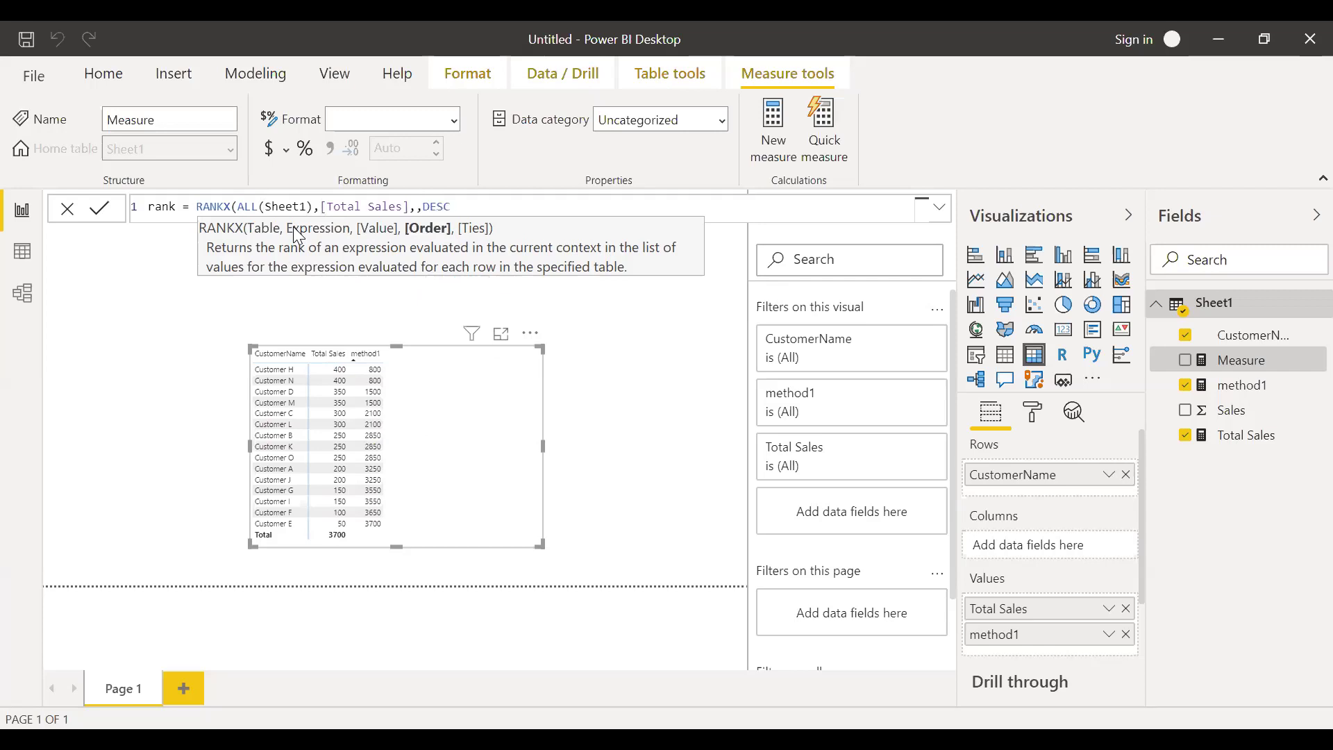
pyautogui.write(')')
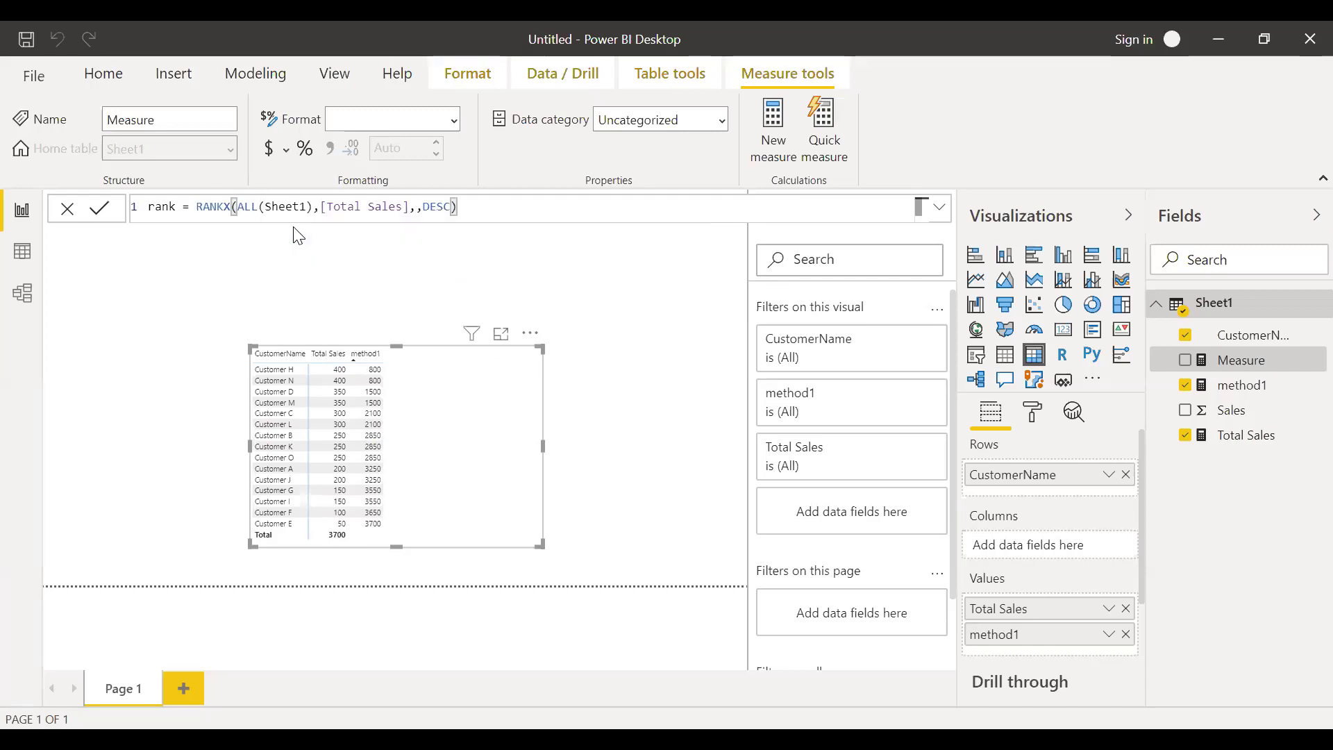
pyautogui.press('Return')
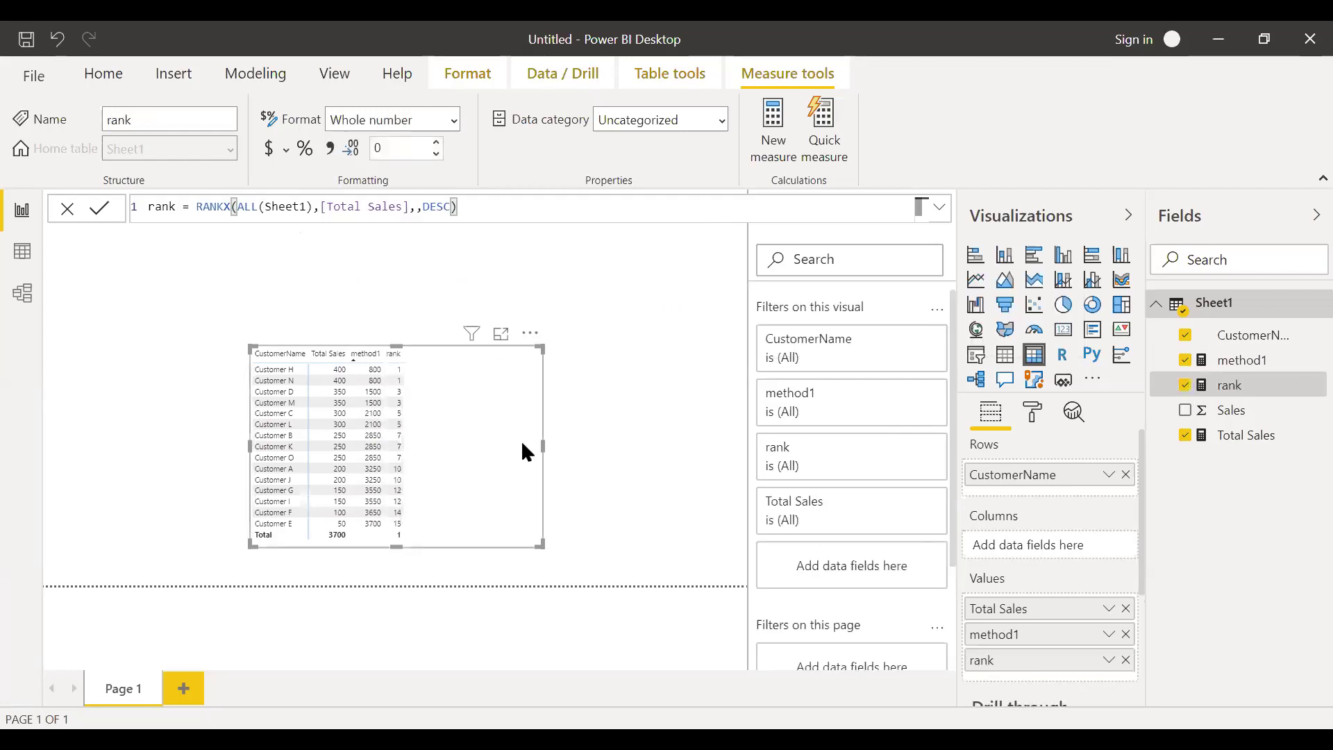
# Sort the table by rank and compare Customer D's rank 3 with Customer N's rank 1
pyautogui.click(336, 369)
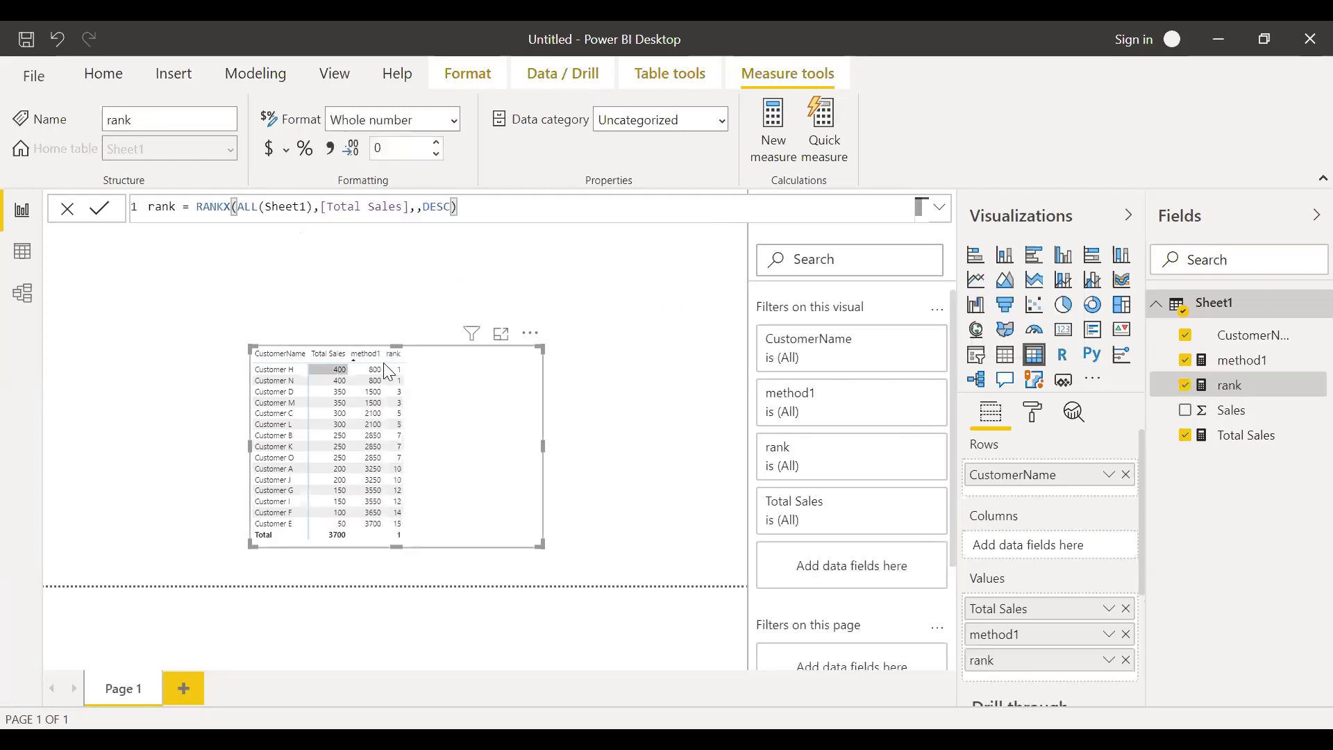
pyautogui.click(393, 354)
pyautogui.click(335, 379)
pyautogui.click(341, 381)
pyautogui.click(400, 392)
pyautogui.click(346, 392)
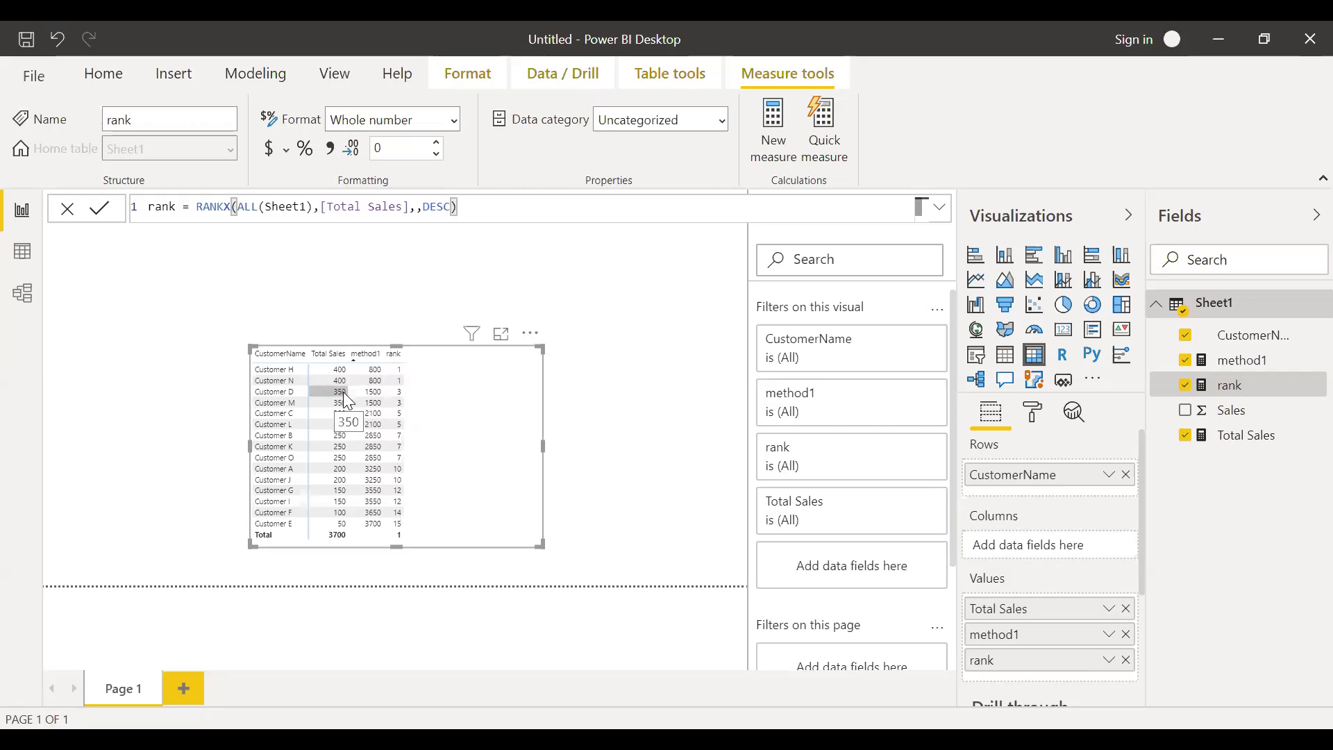
pyautogui.press('Right')
pyautogui.press('Right')
pyautogui.press('Up')
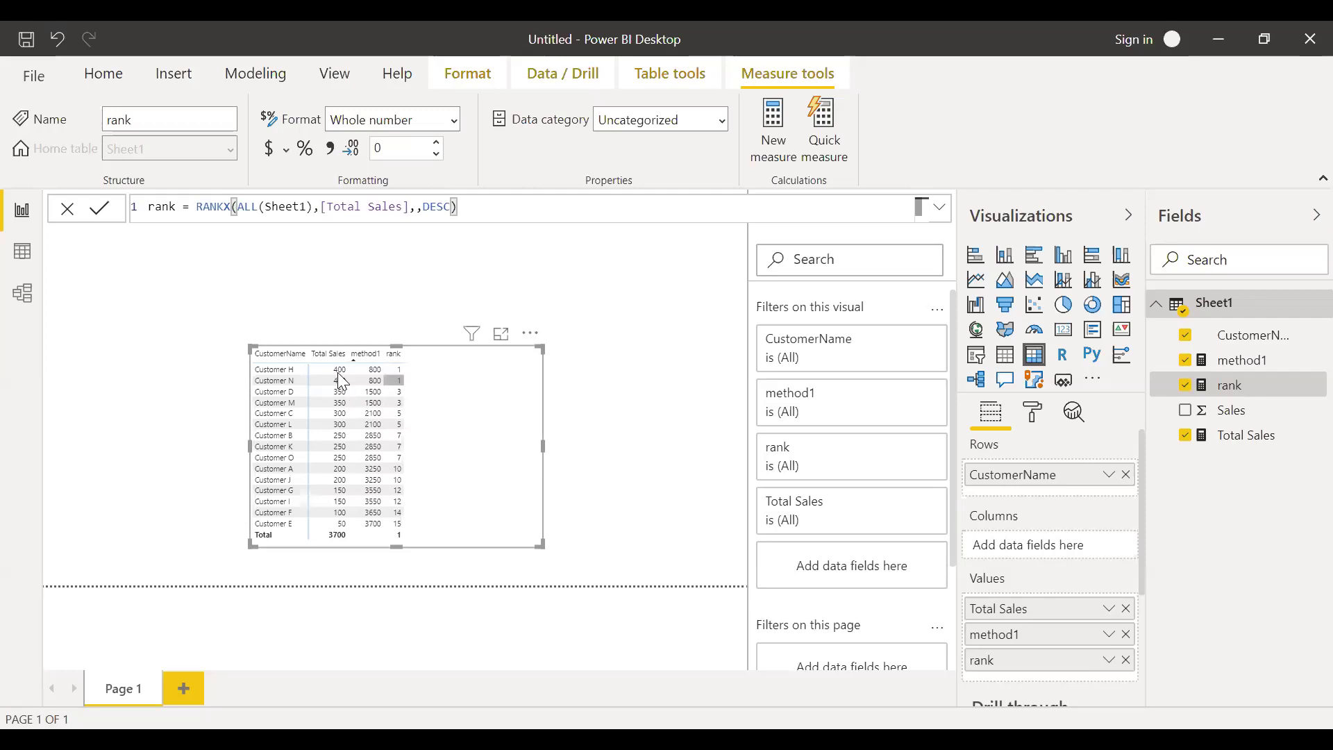
# Add Skip as the tie-handling argument after DESC in the rank formula
pyautogui.click(455, 207)
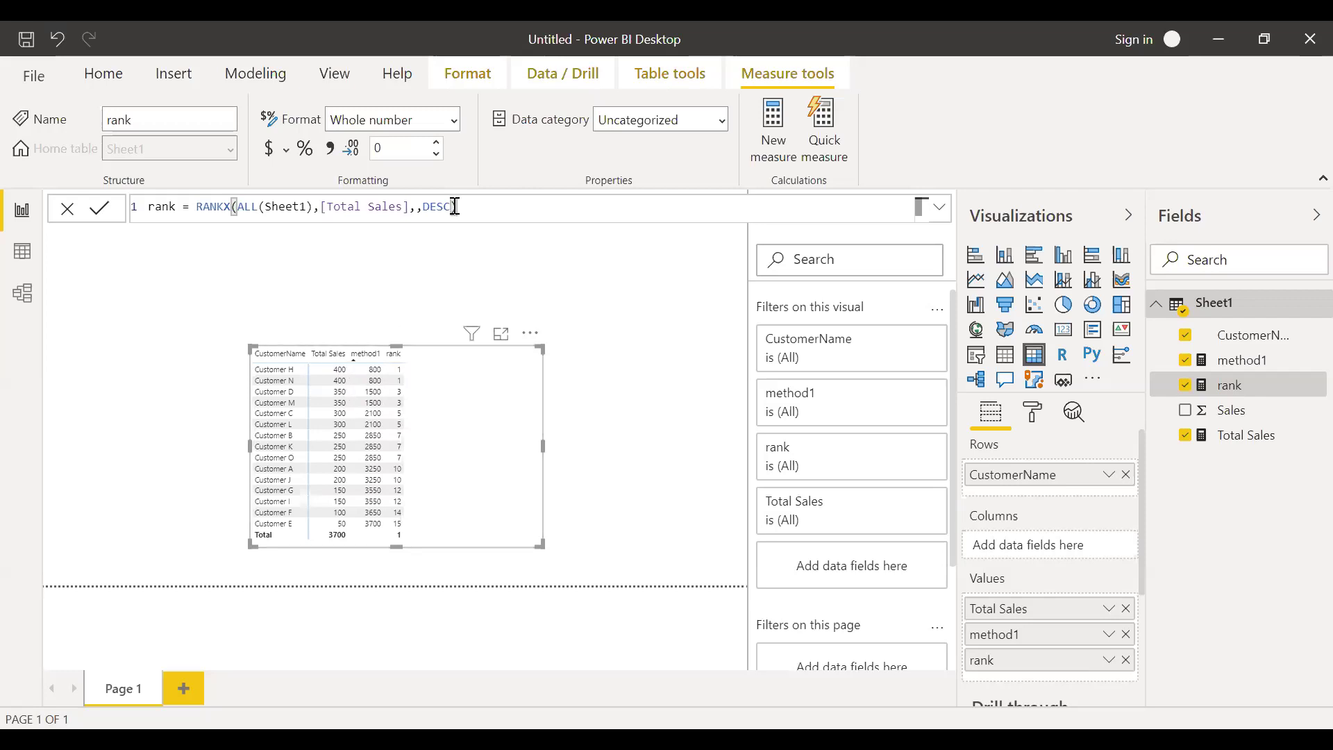
pyautogui.write(',')
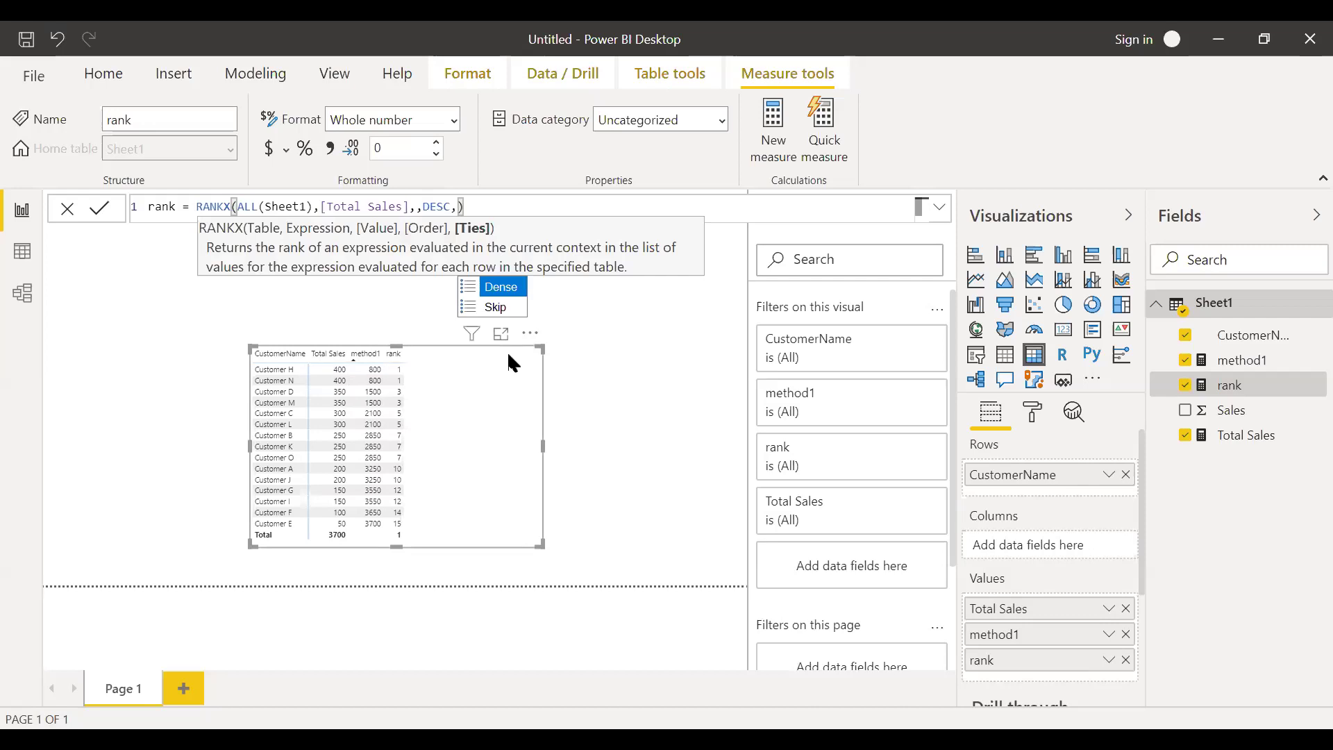
pyautogui.press('Down')
pyautogui.press('Tab')
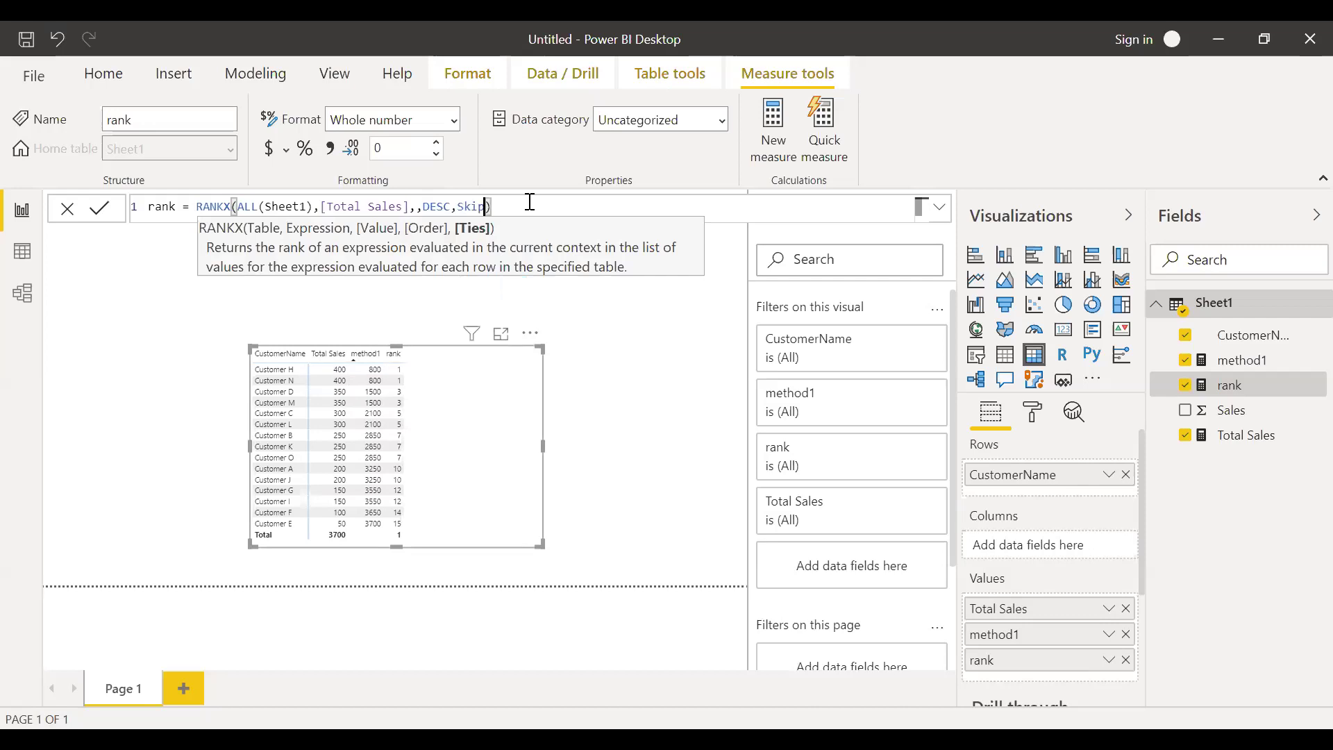
pyautogui.press('Escape')
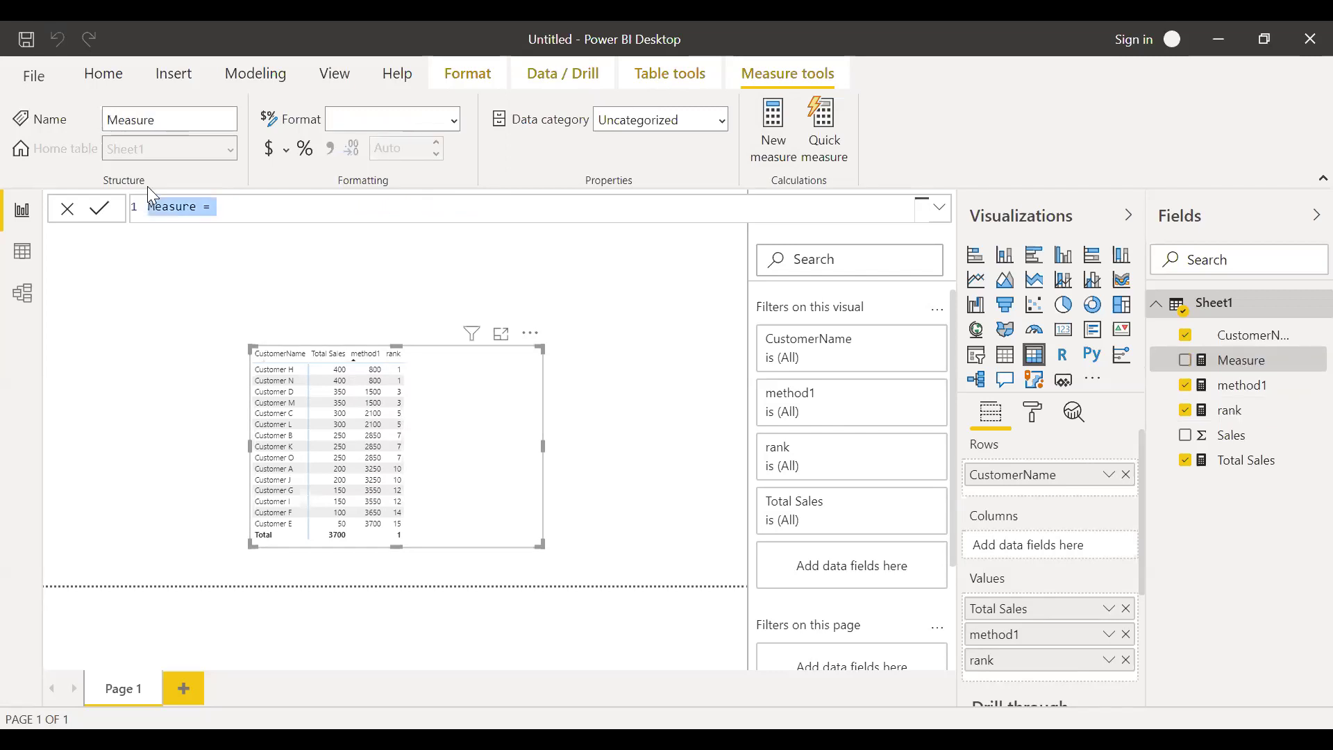
# Replace the default measure text with 'method2 ='
pyautogui.write('method2 =')
# Begin method2 as SUMX(TOPN([rank], ALL(Sheet1[CustomerName])
pyautogui.write('su')
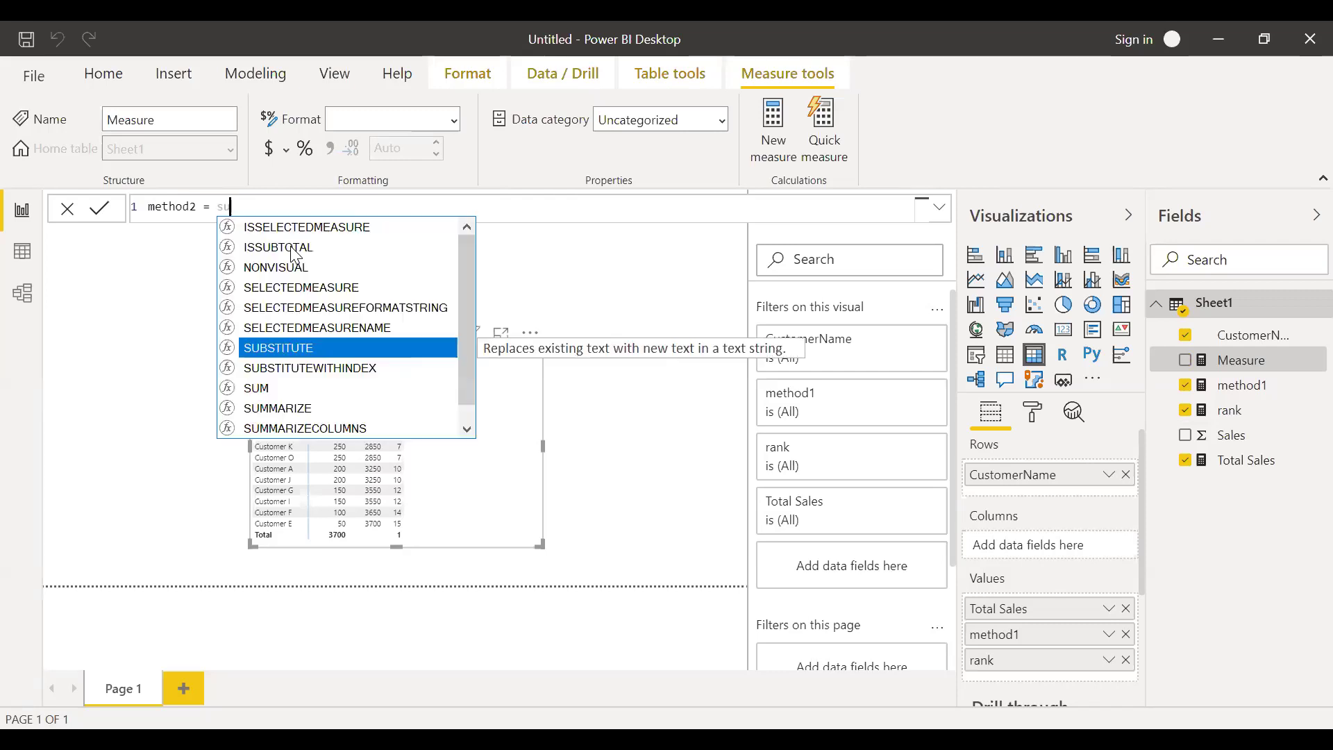
pyautogui.write('mx')
pyautogui.press('Tab')
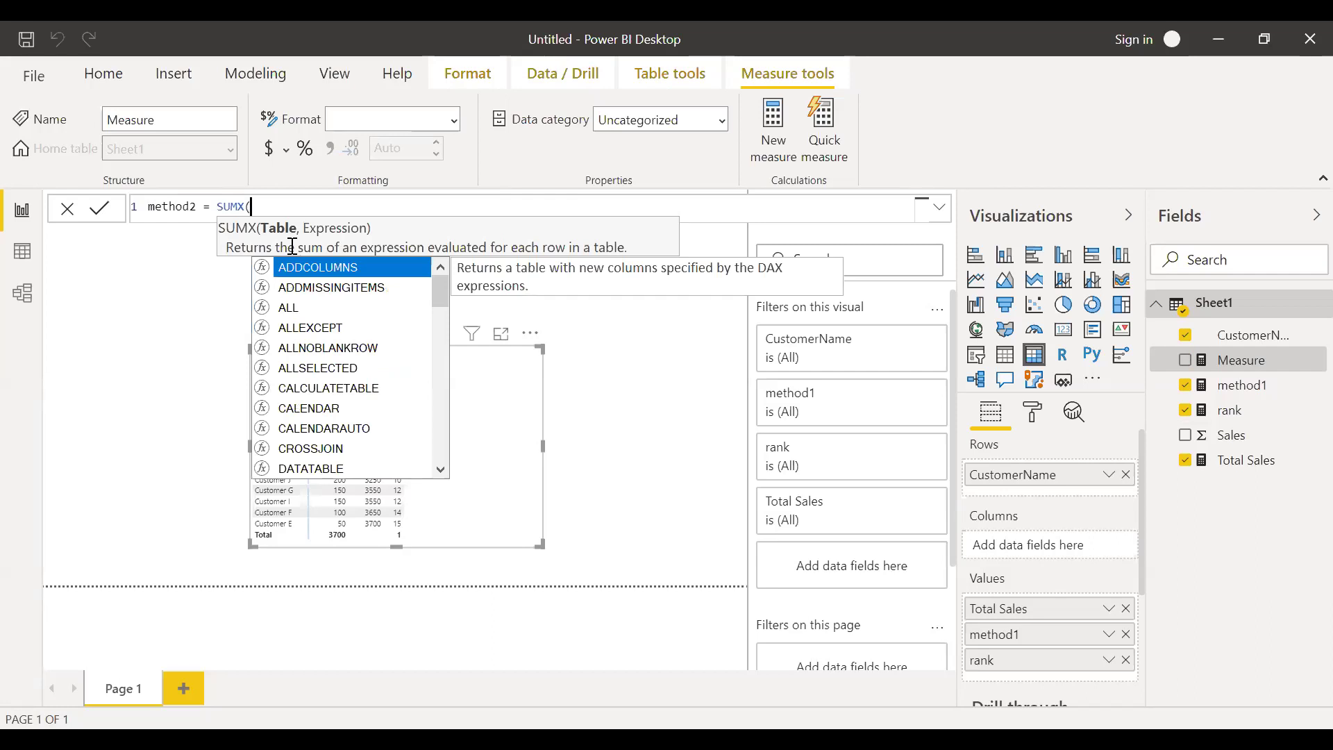
pyautogui.press('Escape')
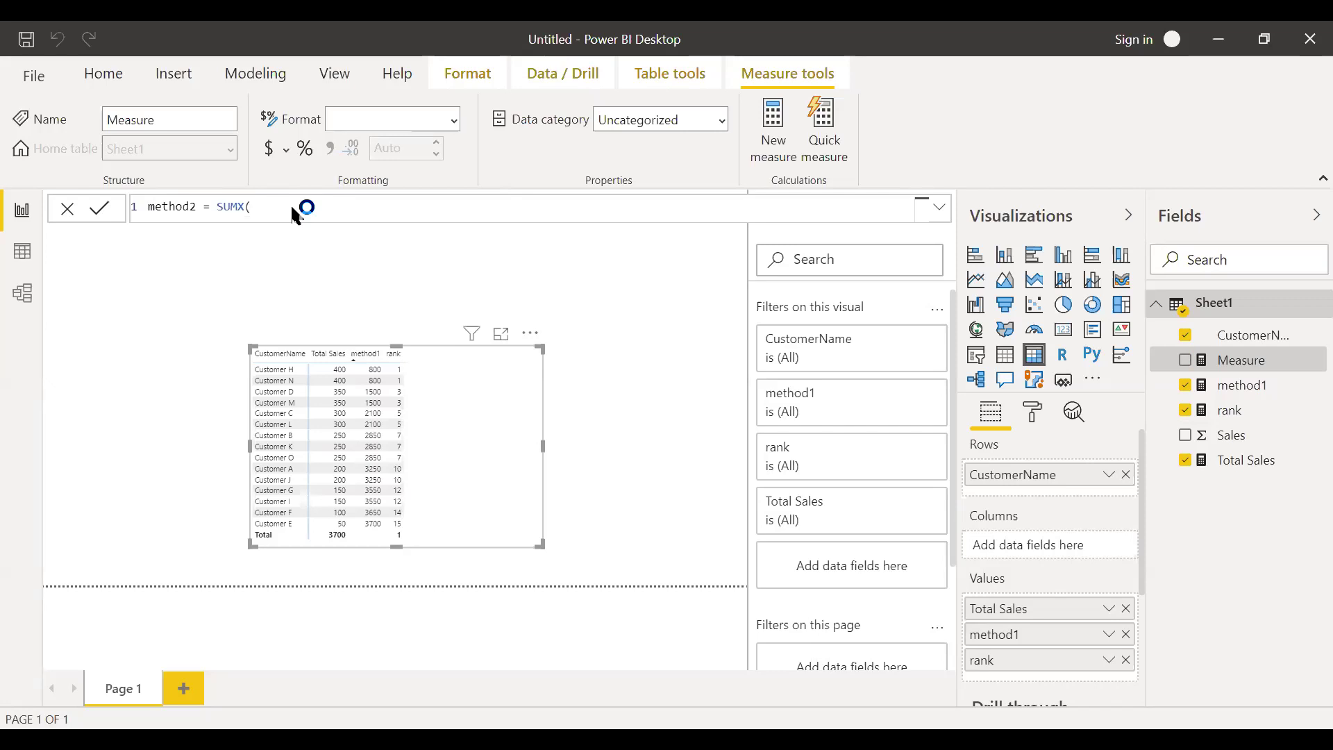
pyautogui.write('top')
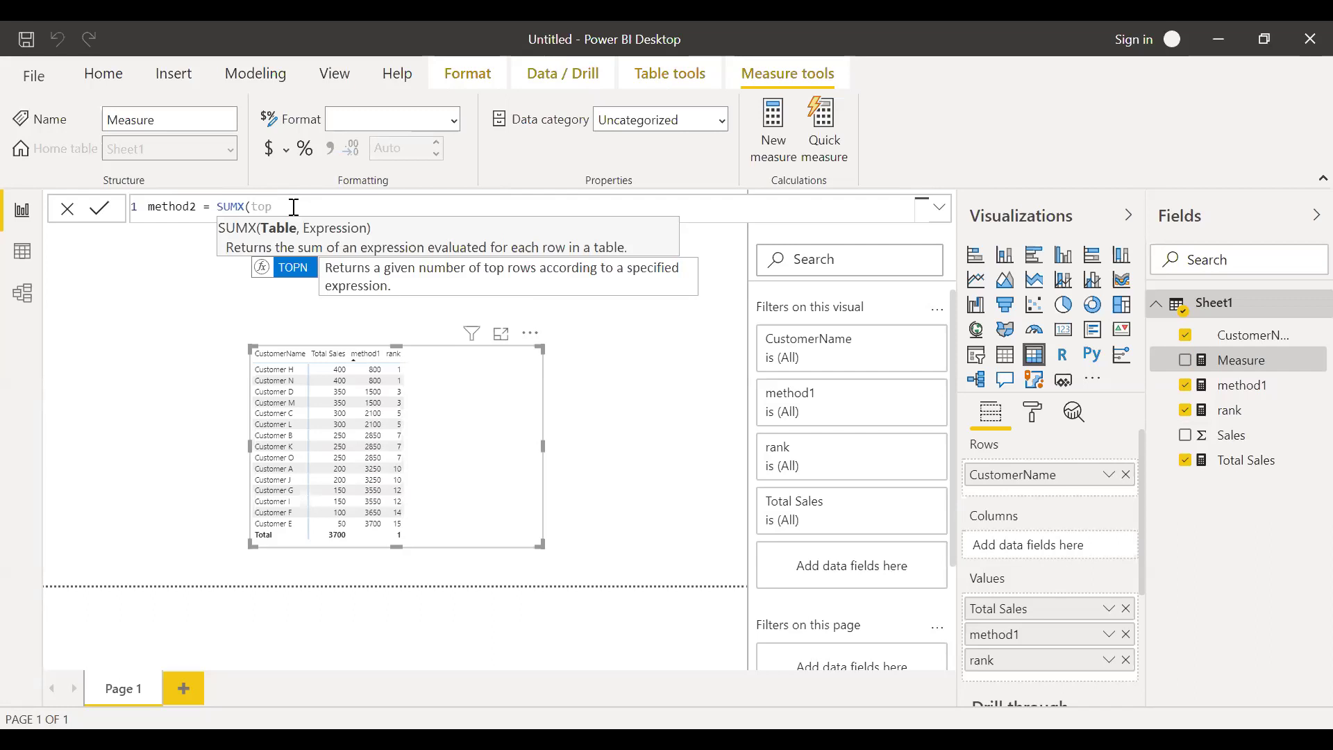
pyautogui.press('Tab')
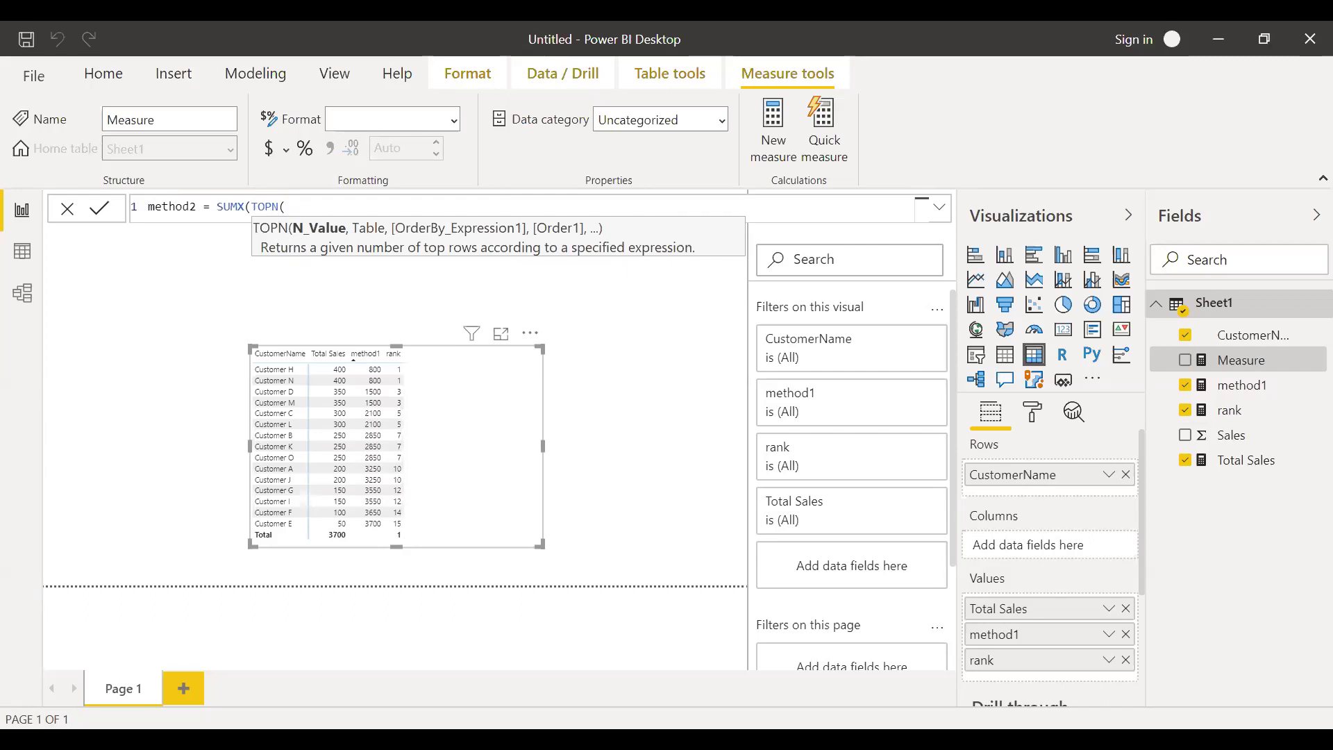
pyautogui.write('ra')
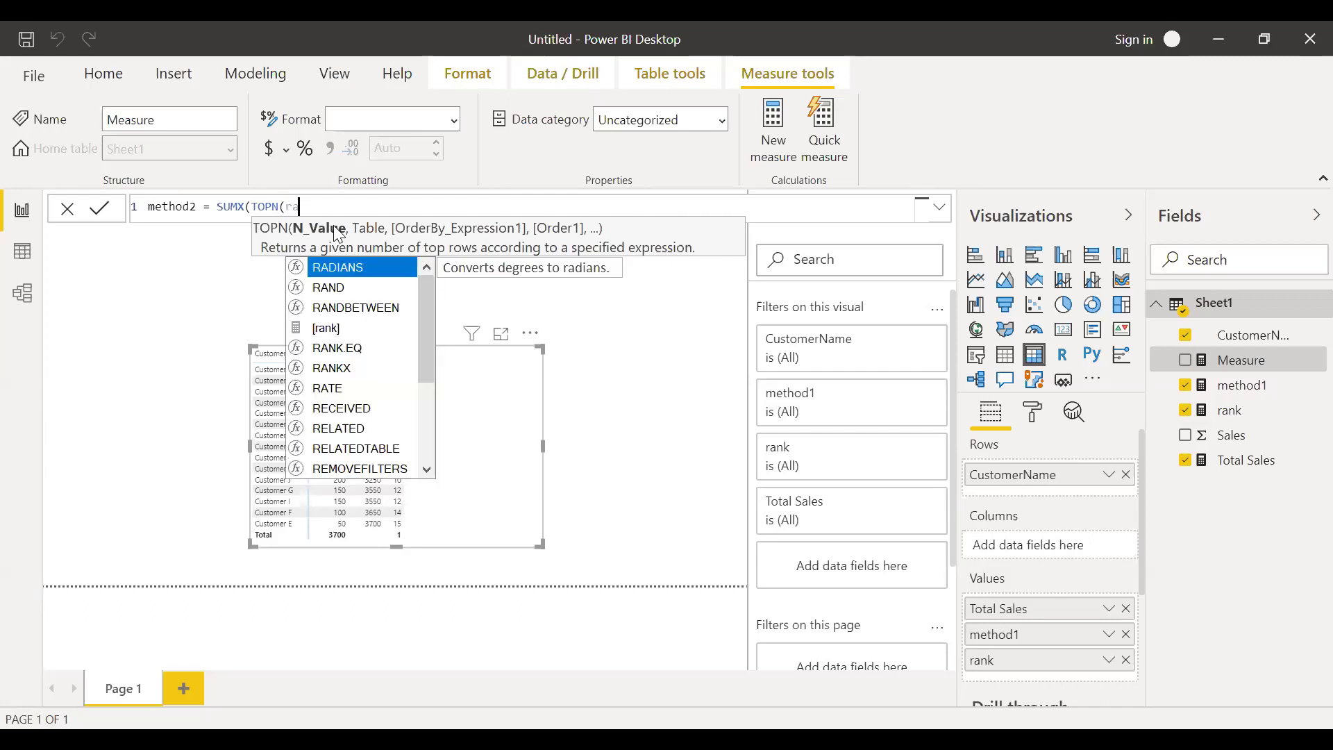
pyautogui.press('Down')
pyautogui.press('Down')
pyautogui.press('Down')
pyautogui.press('Tab')
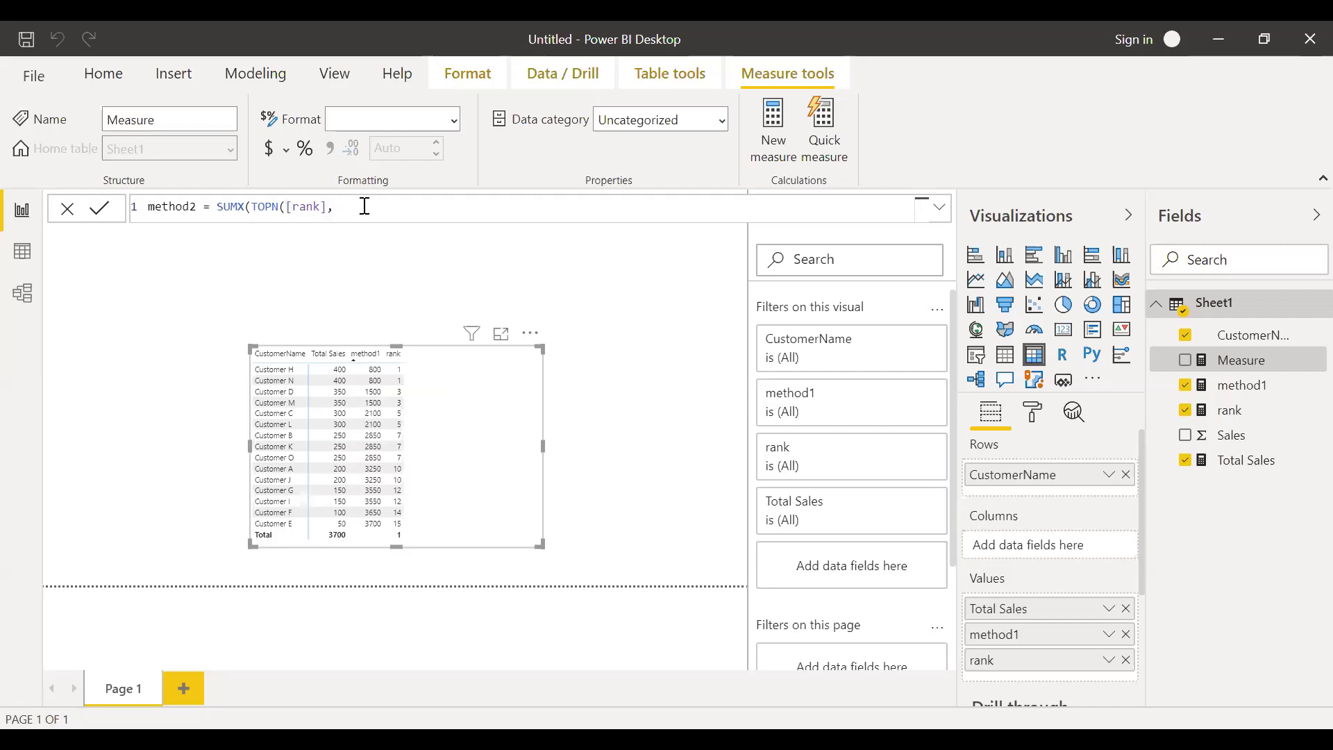
pyautogui.write('a')
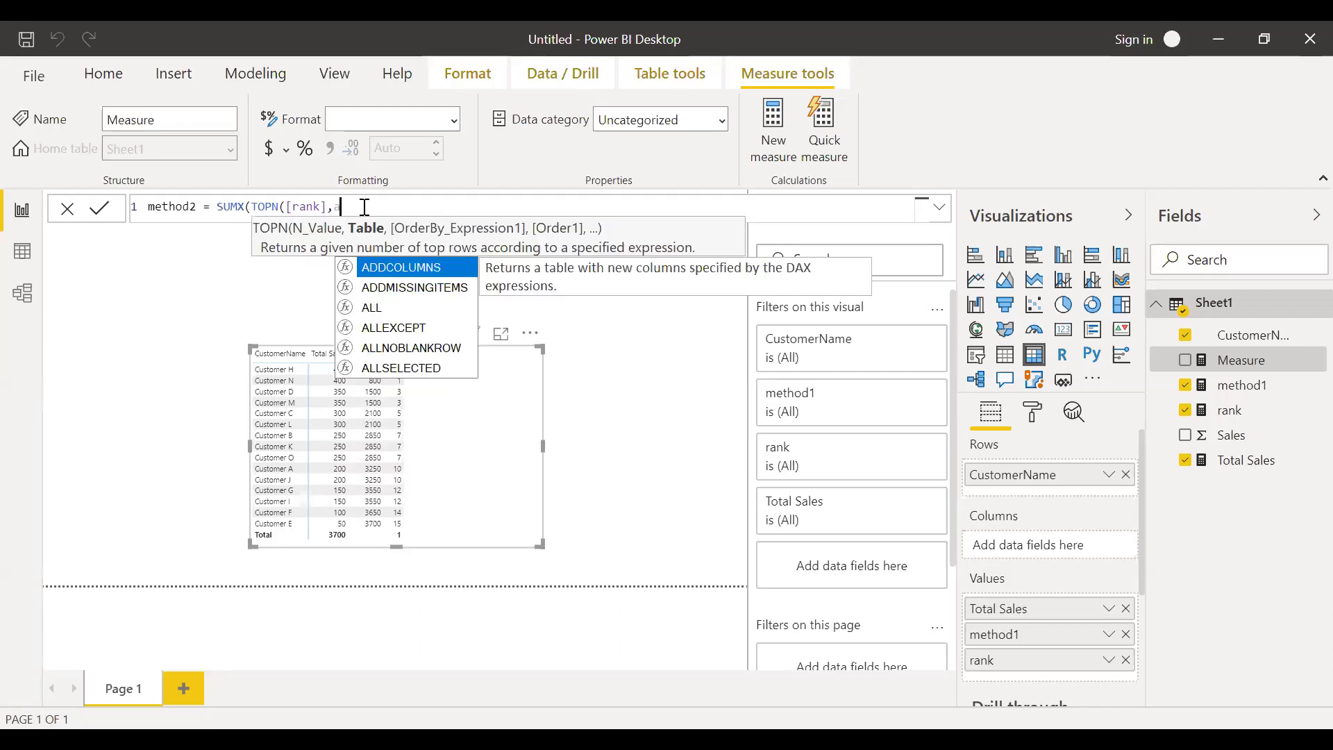
pyautogui.write('ll')
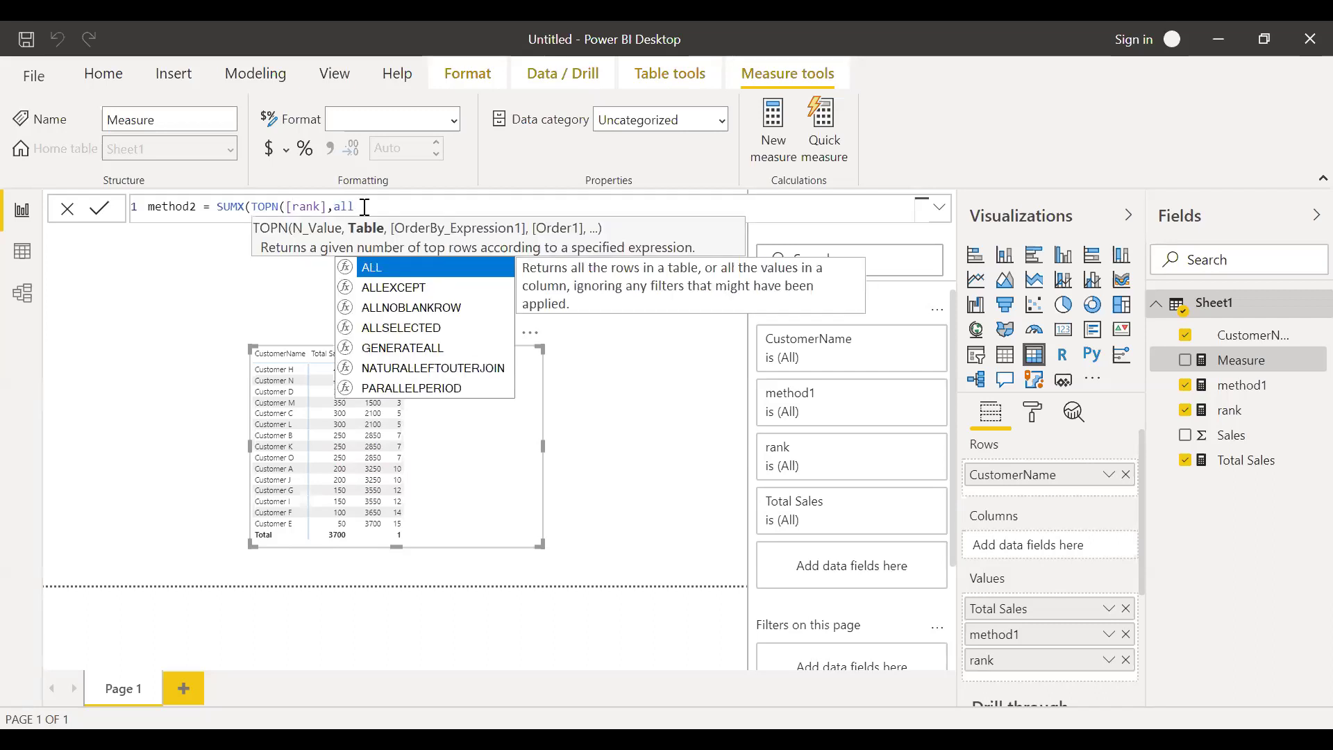
pyautogui.press('Tab')
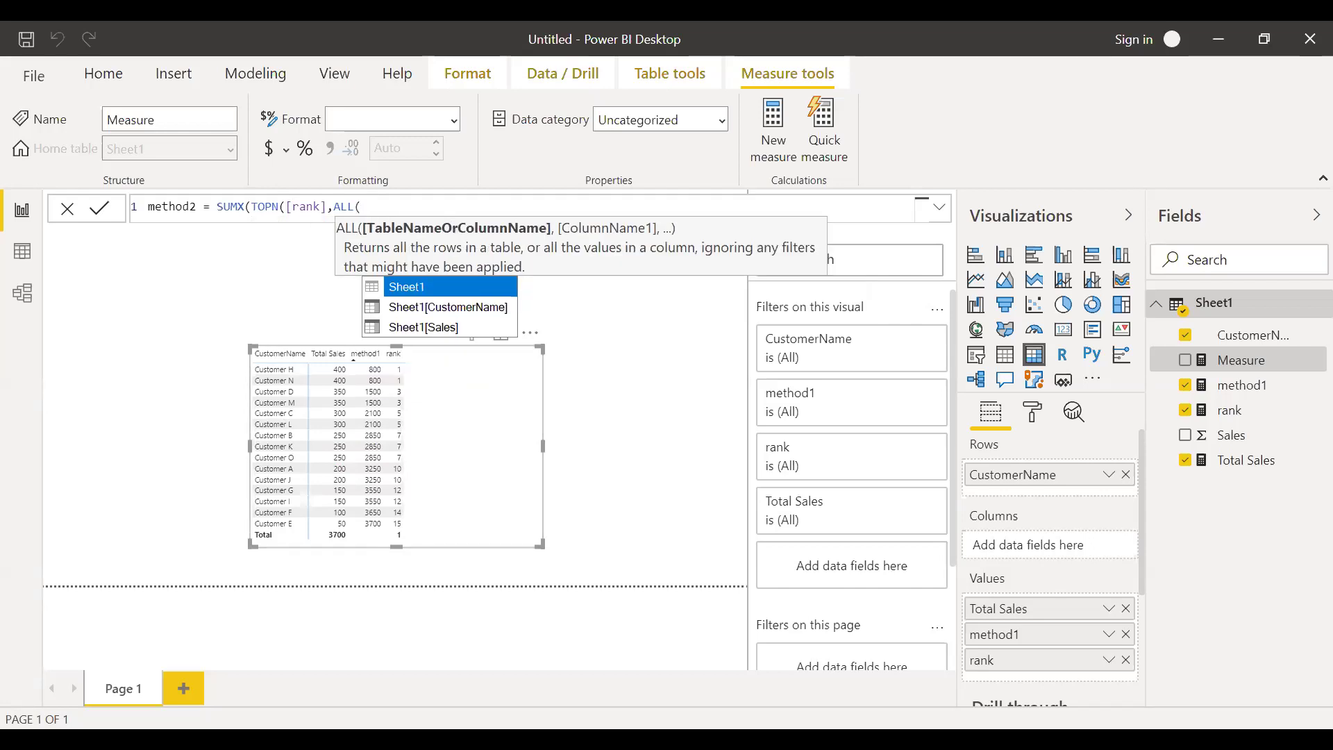
pyautogui.write('s')
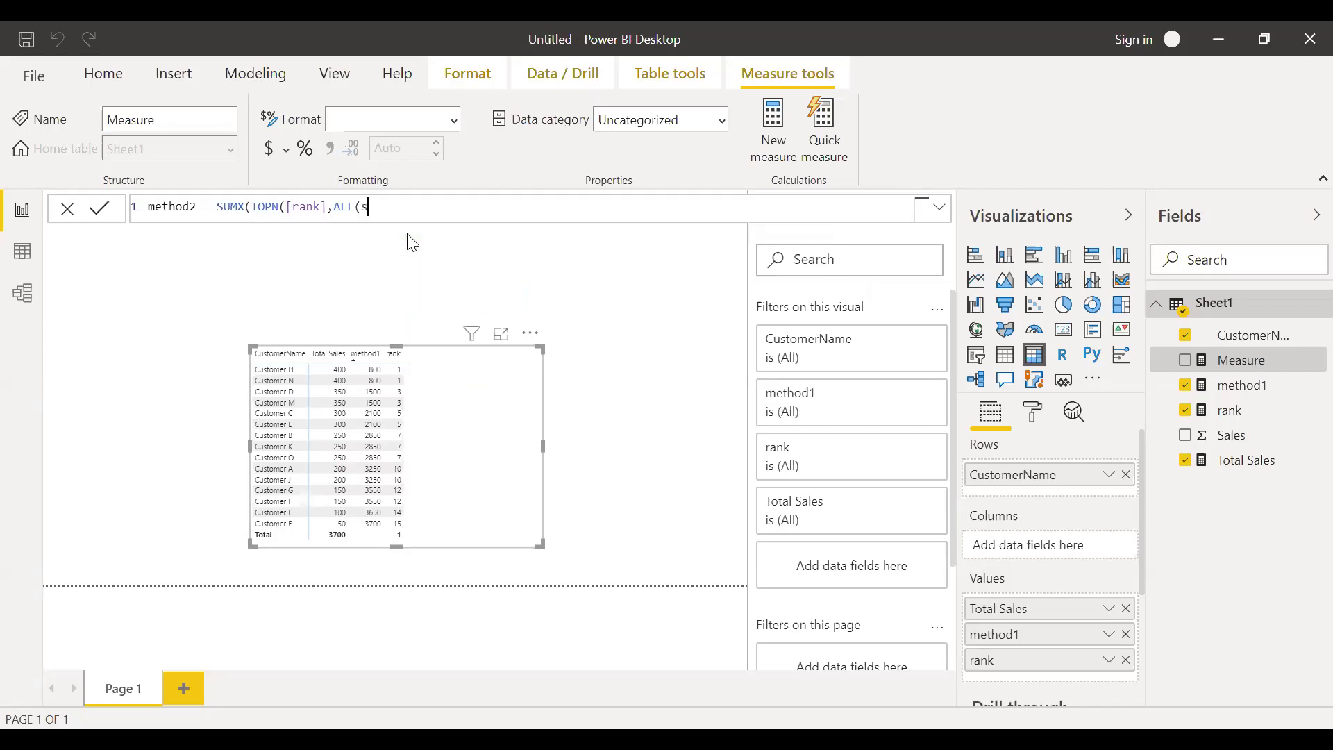
pyautogui.write('h')
pyautogui.press('Tab')
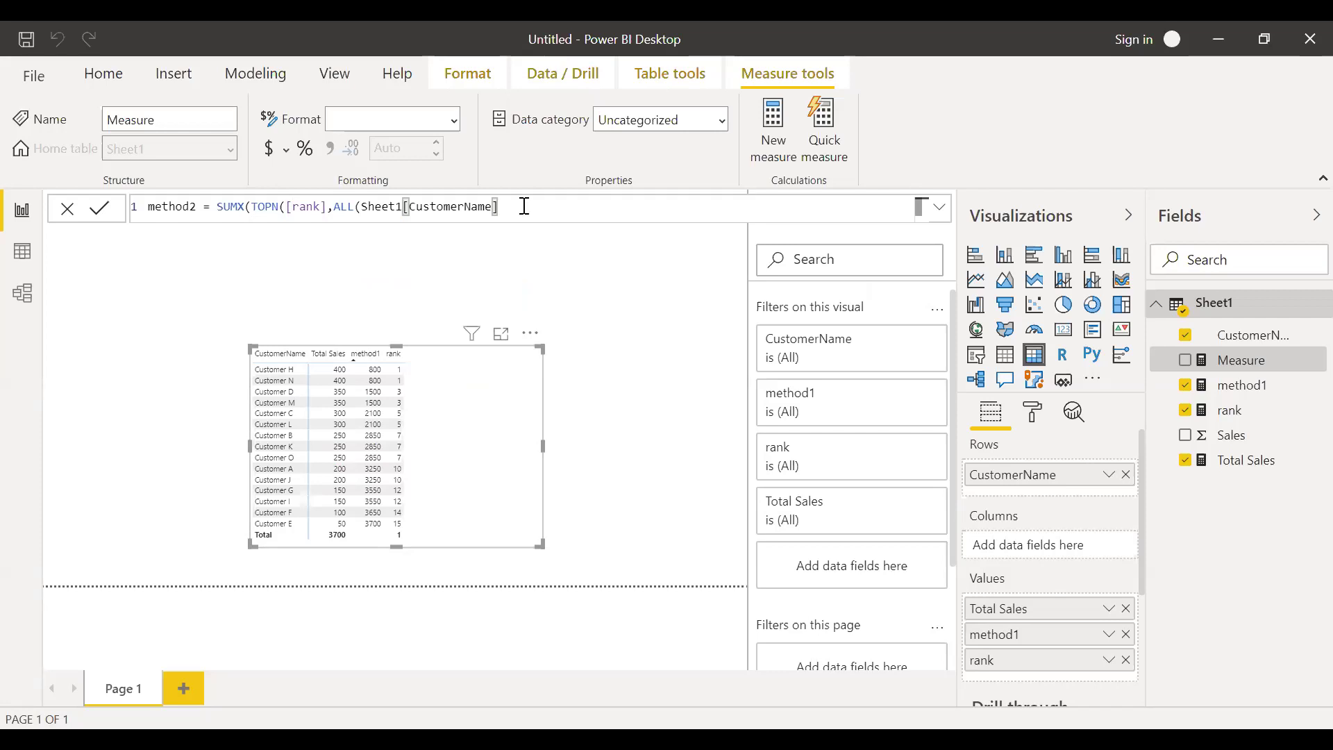
# Use [Total Sales] as both the TOPN ordering and the SUMX expression, then commit method2
pyautogui.write('),')
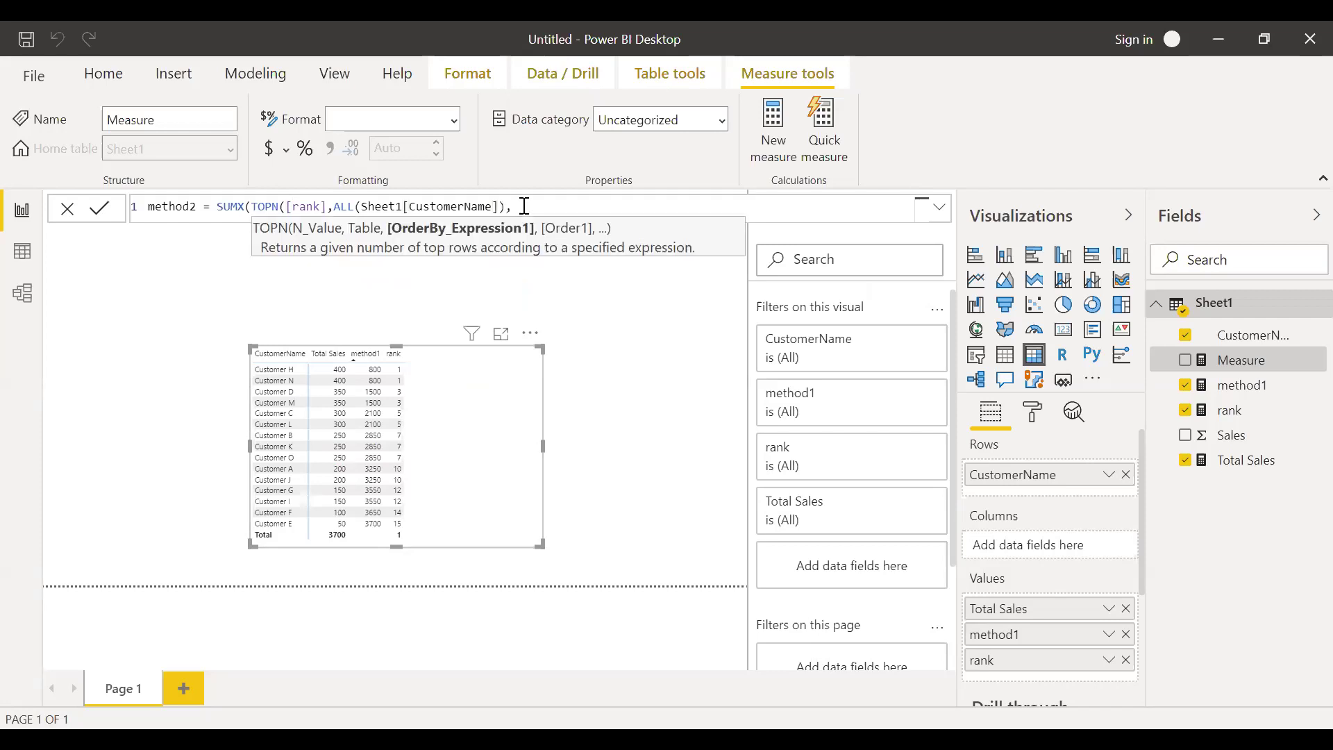
pyautogui.write('tot')
pyautogui.press('Tab')
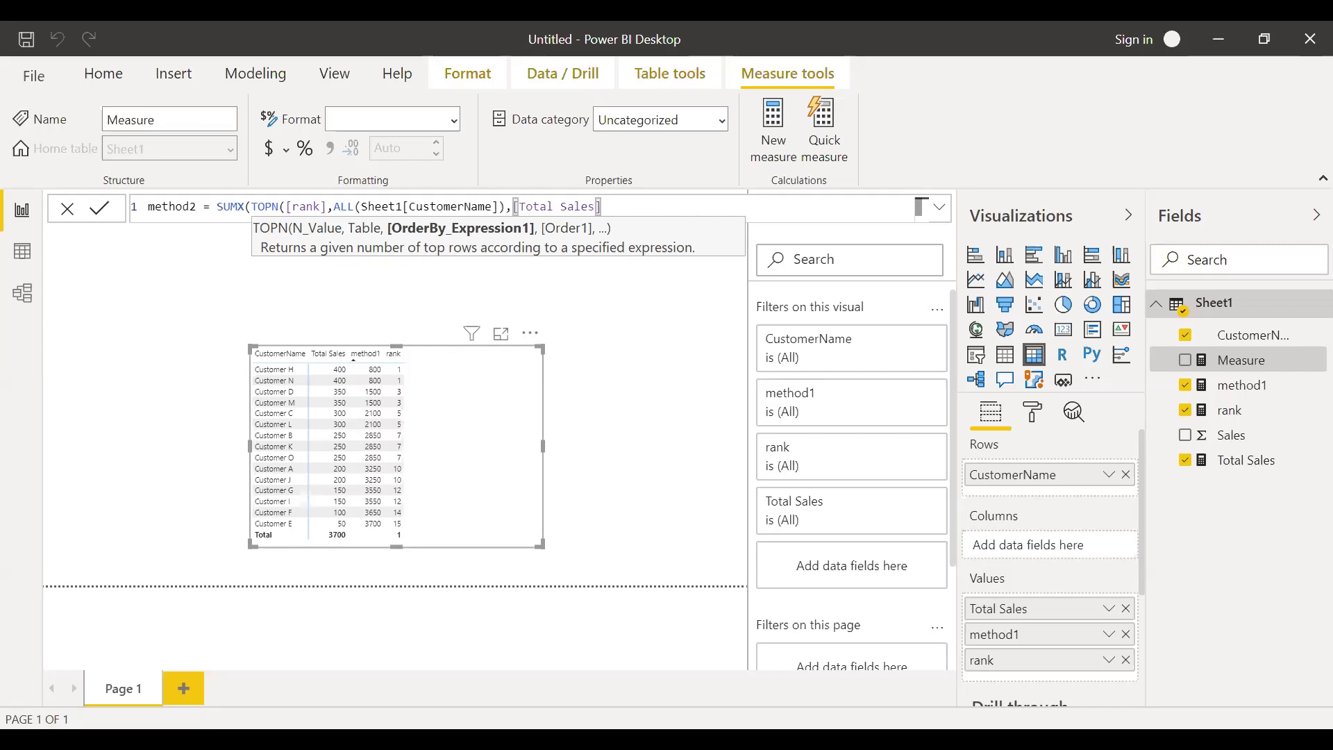
pyautogui.press('Escape')
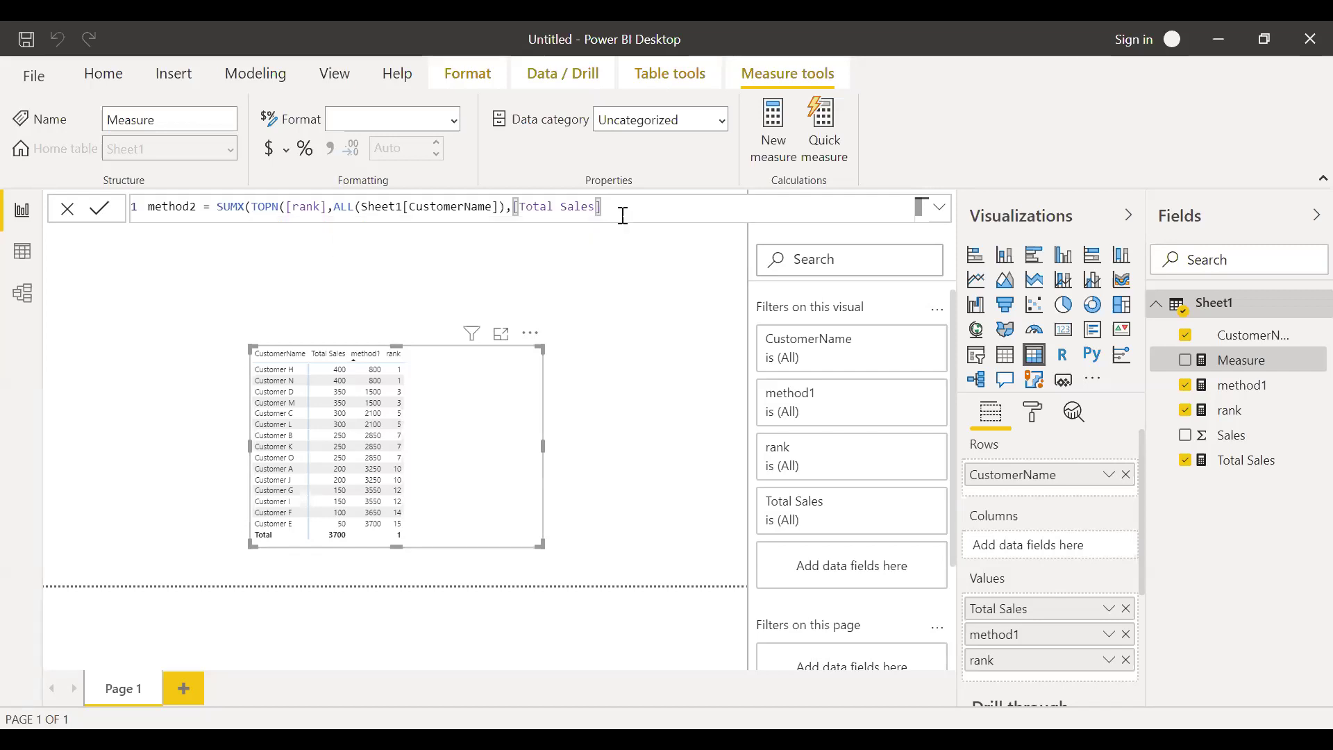
pyautogui.write('),')
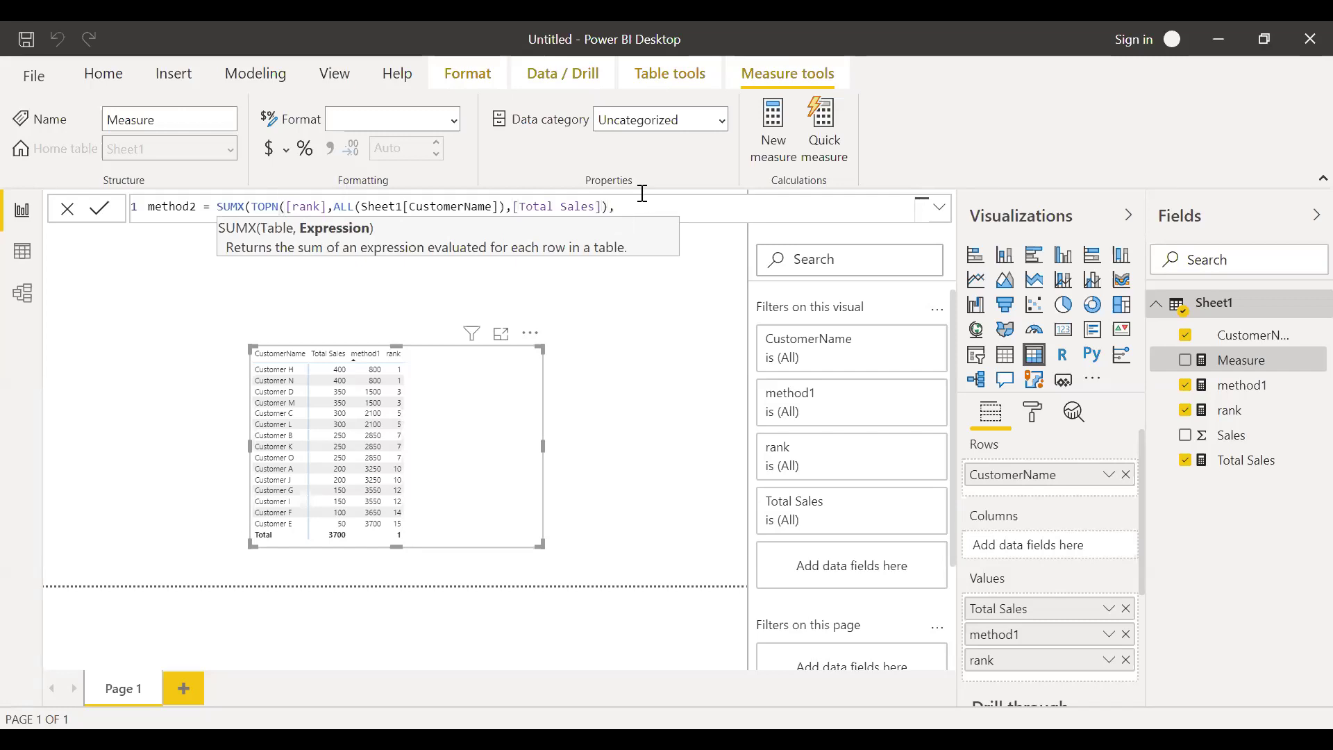
pyautogui.write('to')
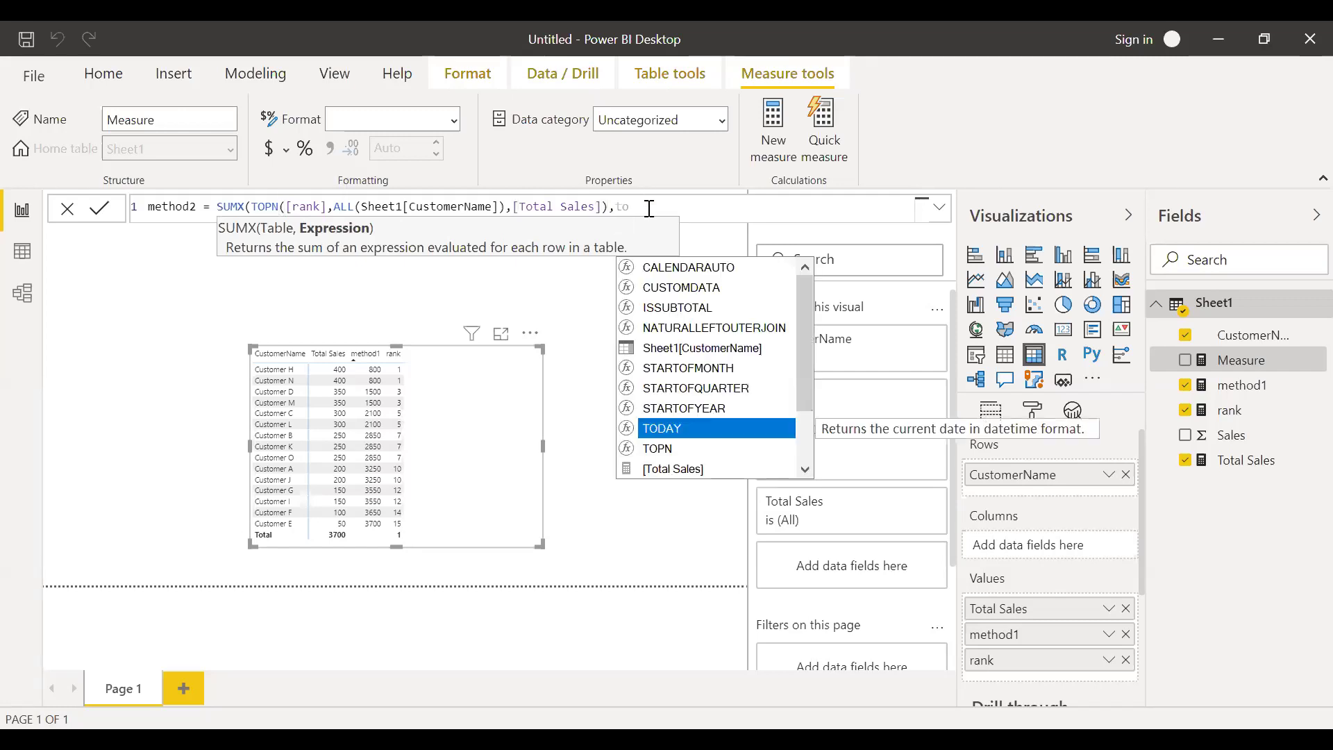
pyautogui.write('tal')
pyautogui.press('Tab')
pyautogui.write(')')
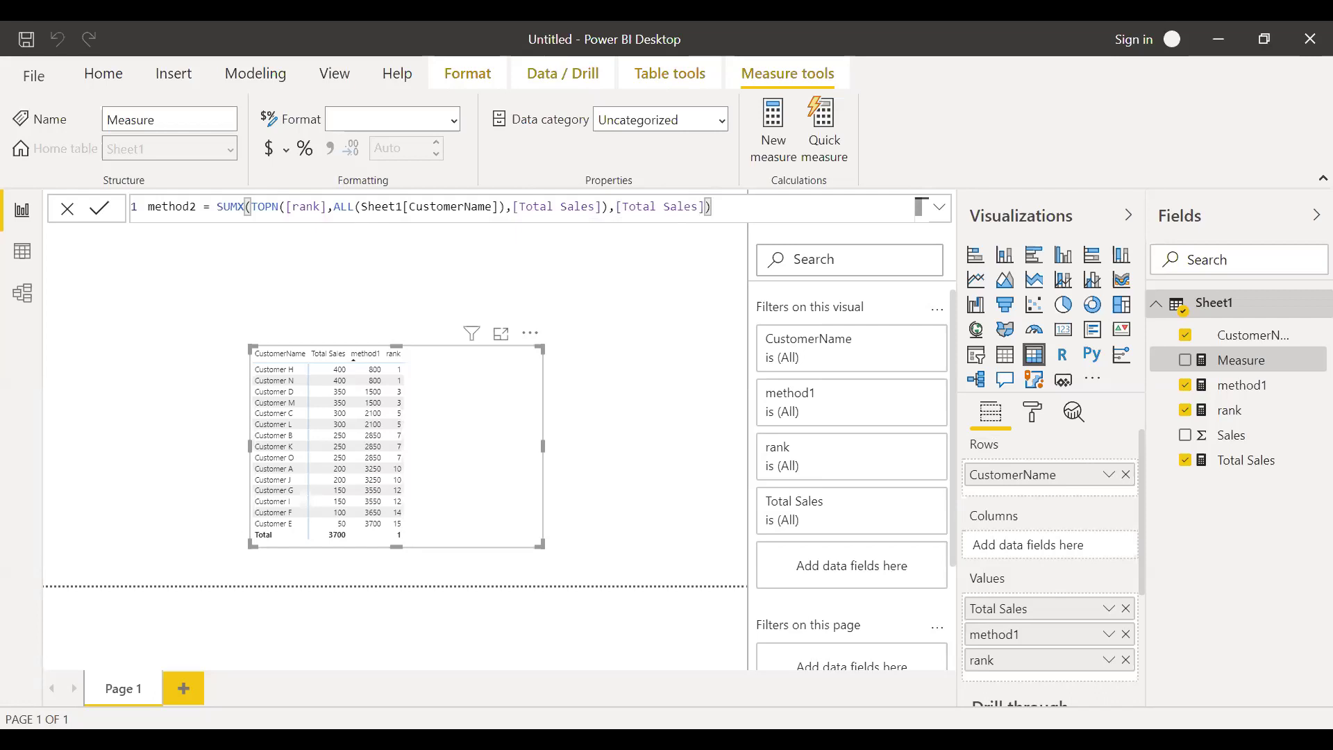
pyautogui.press('Return')
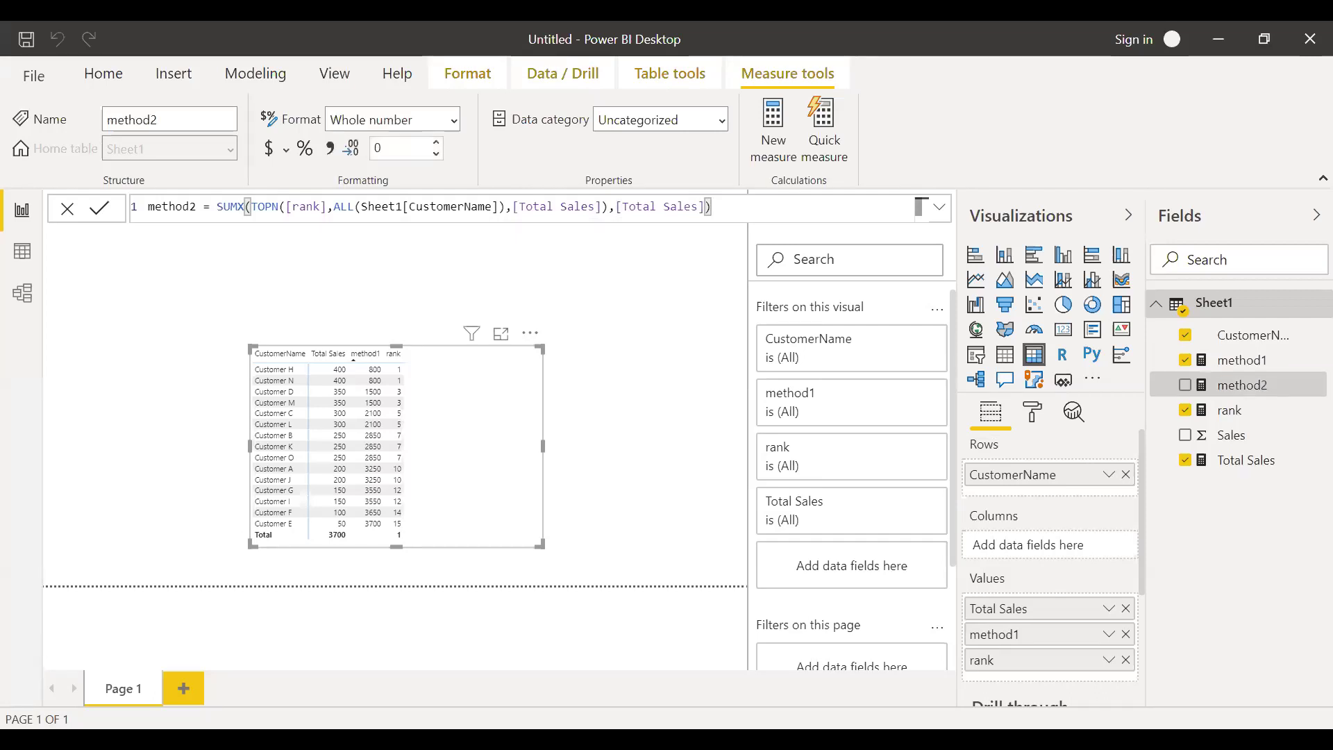
# Tick method2 to add it to the customer table, matching method1's 800 to 3700 values
pyautogui.click(1187, 386)
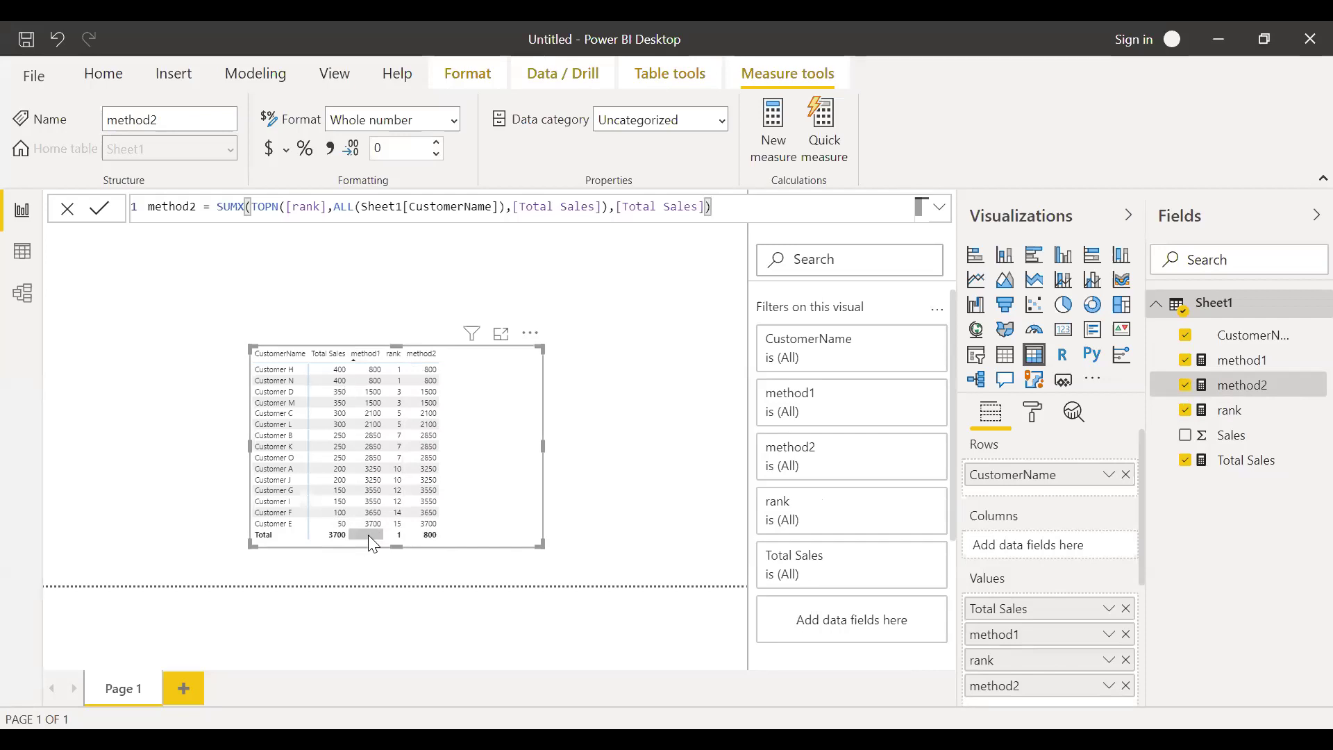
# Open method1's formula and insert a HASONEVALUE(Sheet1[CustomerName]) test at its start
pyautogui.click(1254, 364)
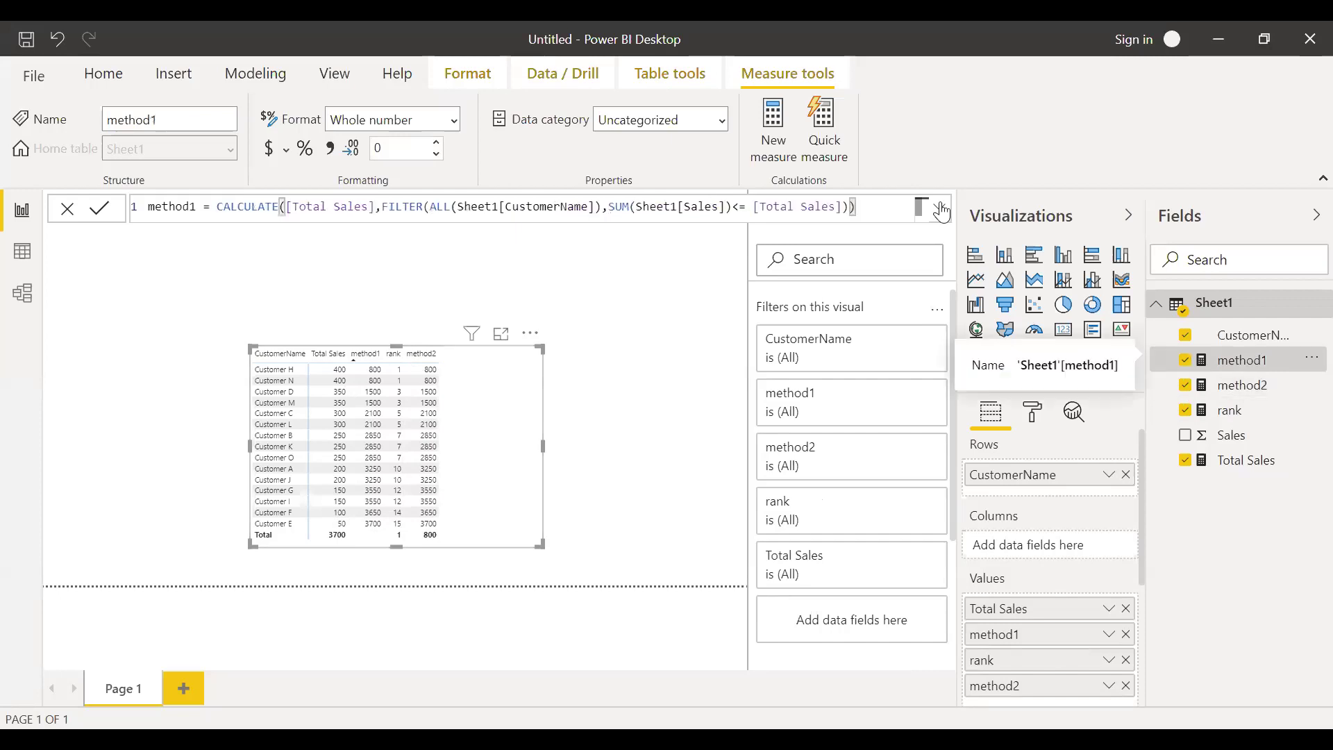
pyautogui.click(216, 213)
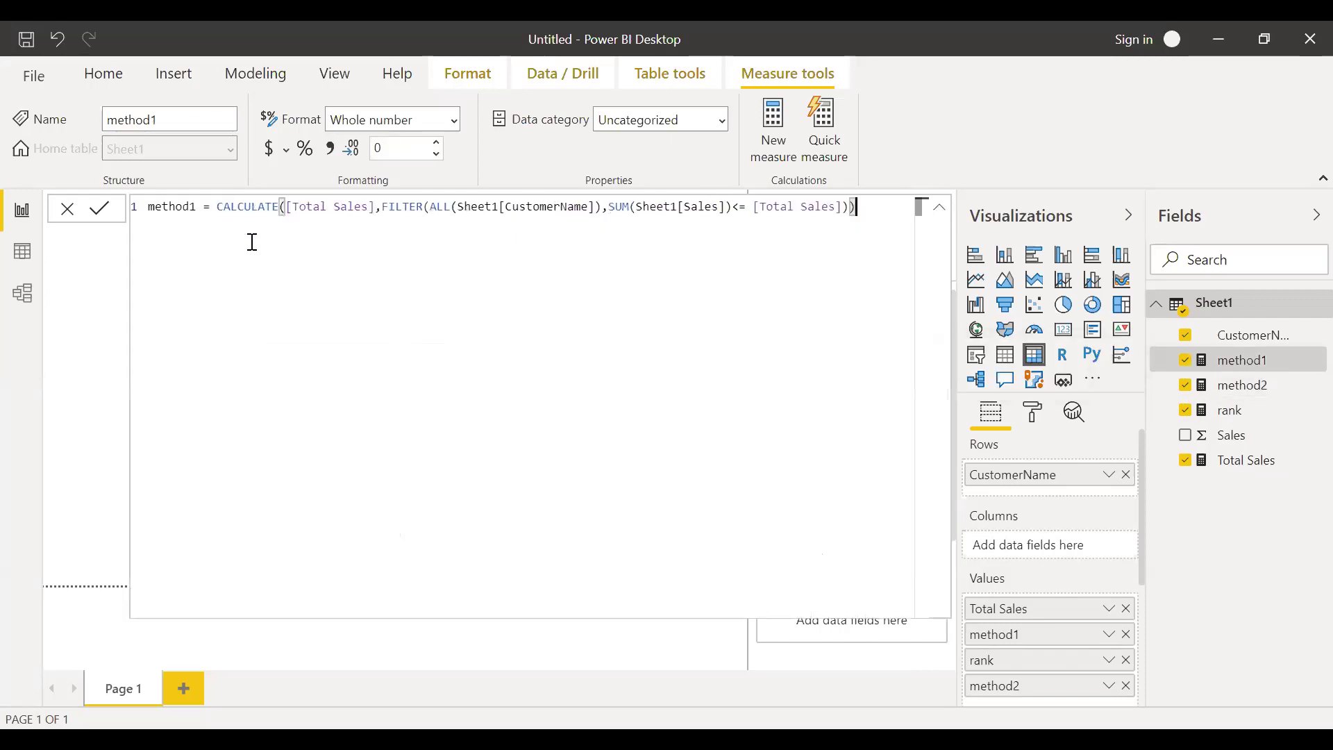
pyautogui.write('has')
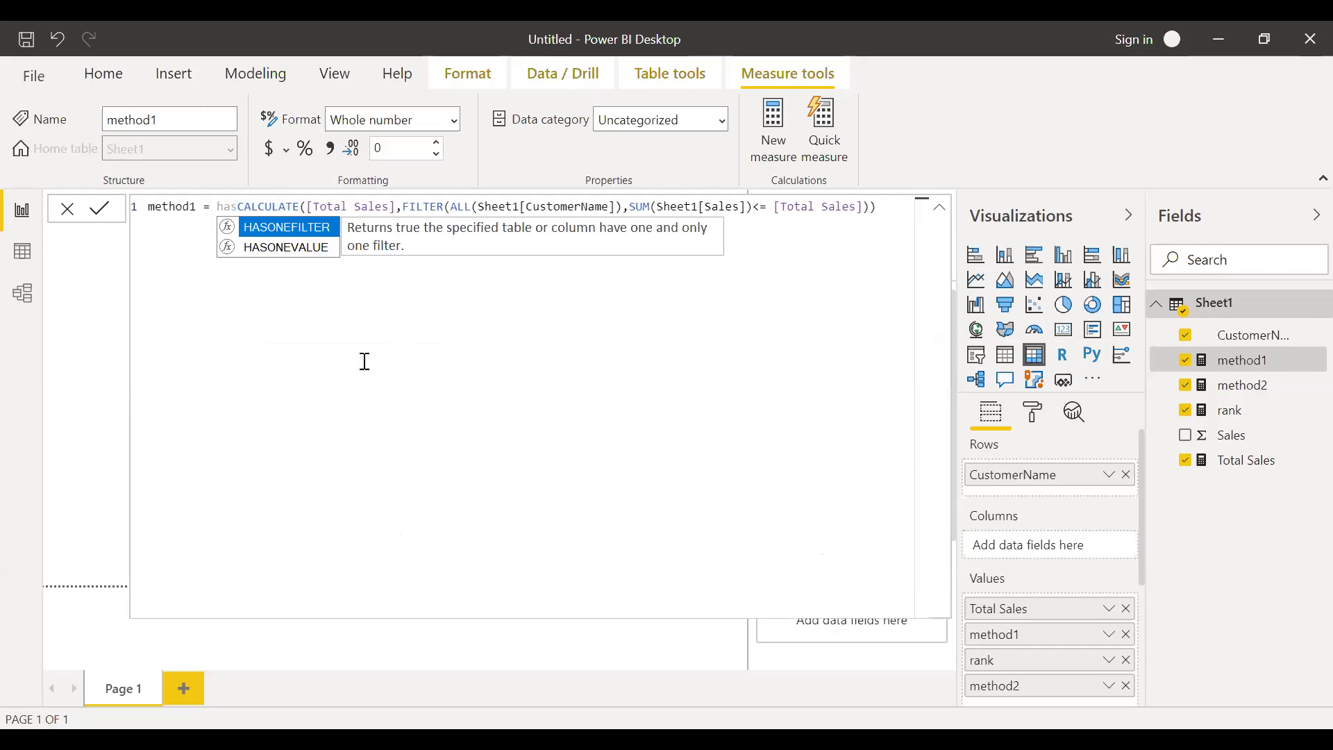
pyautogui.press('Down')
pyautogui.press('Tab')
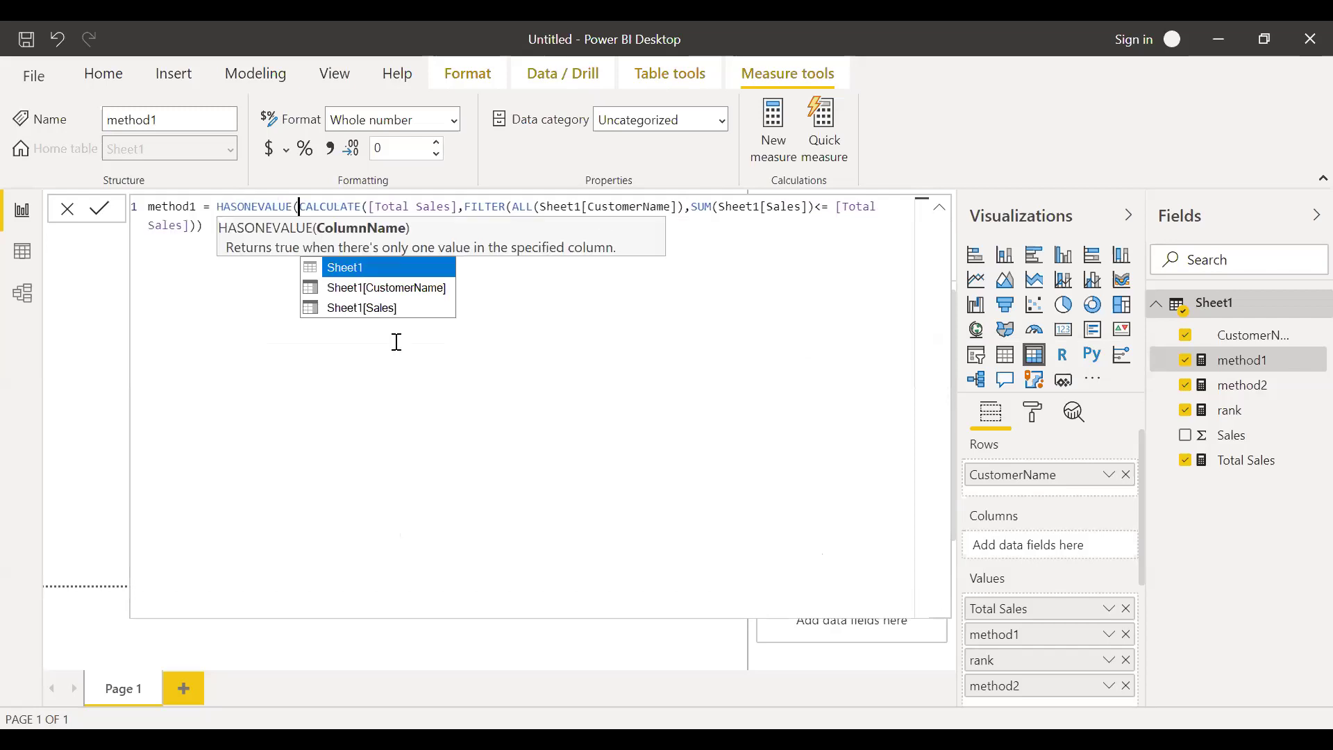
pyautogui.click(390, 288)
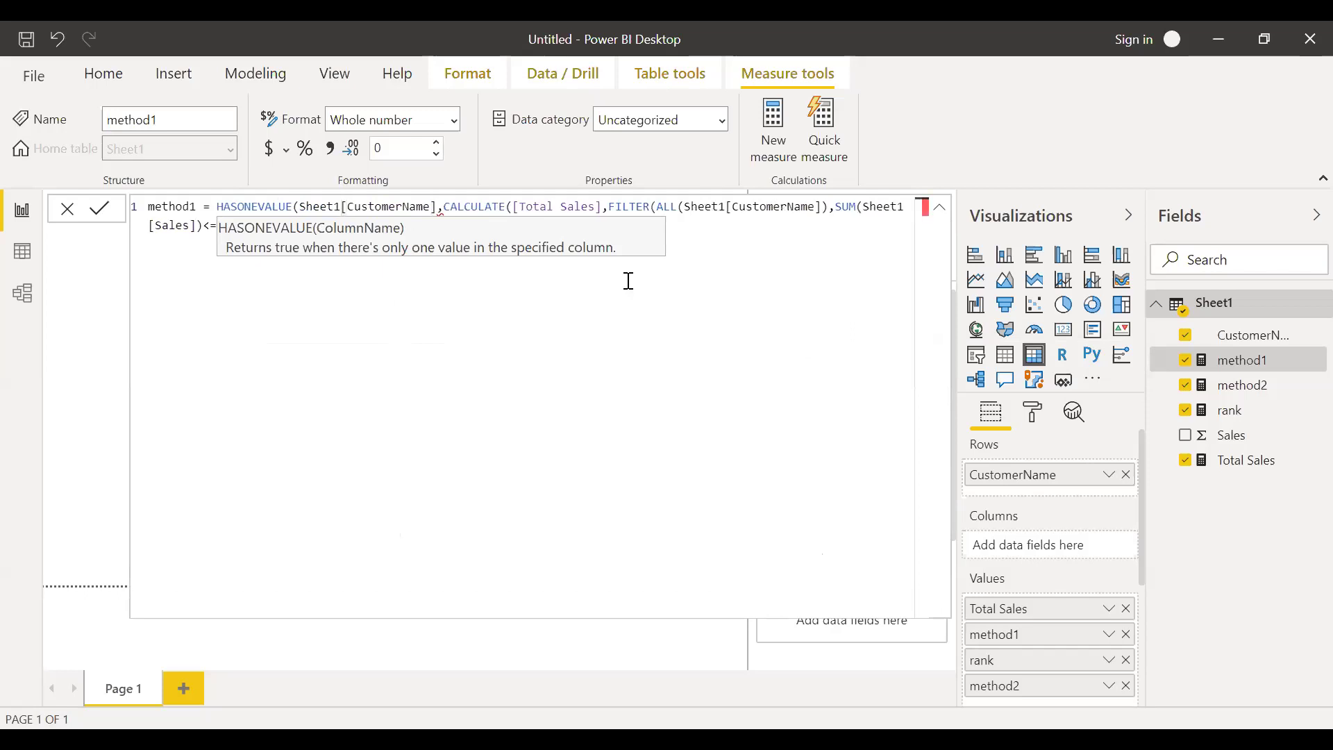
pyautogui.click(436, 208)
pyautogui.write(',')
pyautogui.write(')')
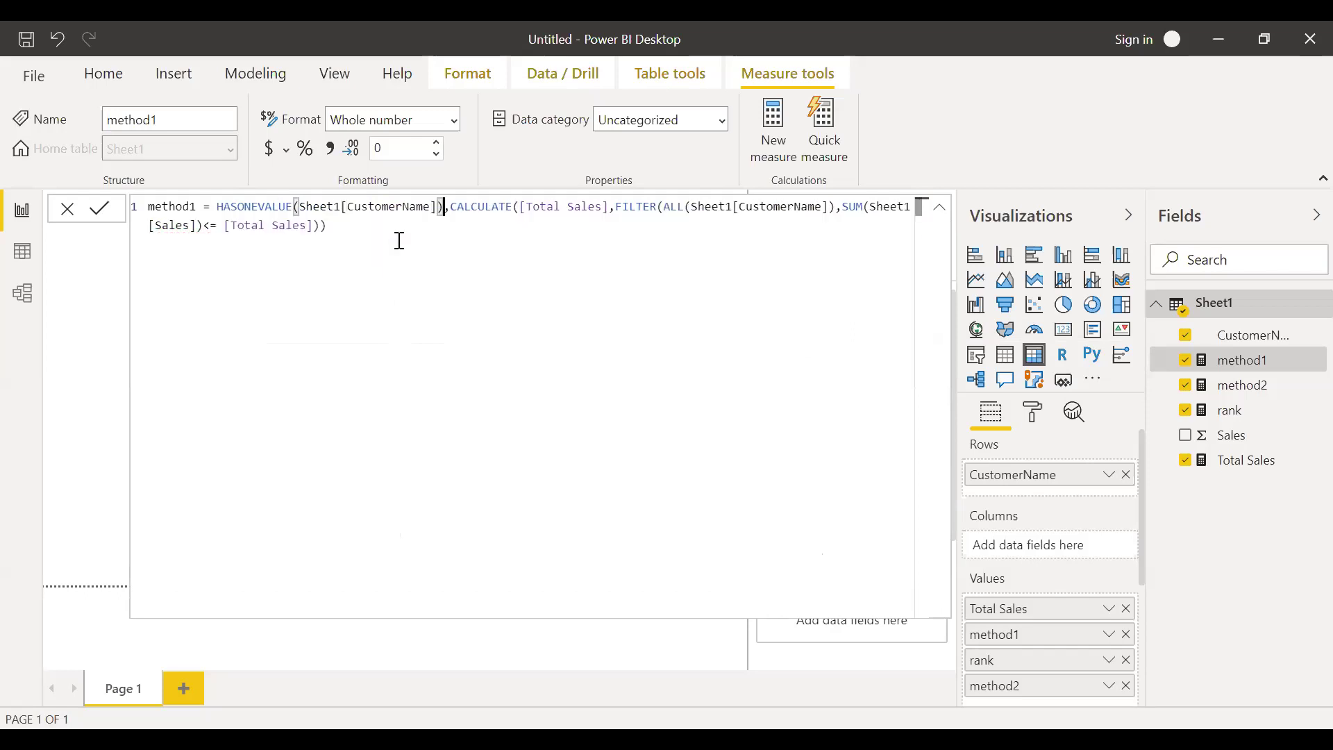
pyautogui.click(389, 227)
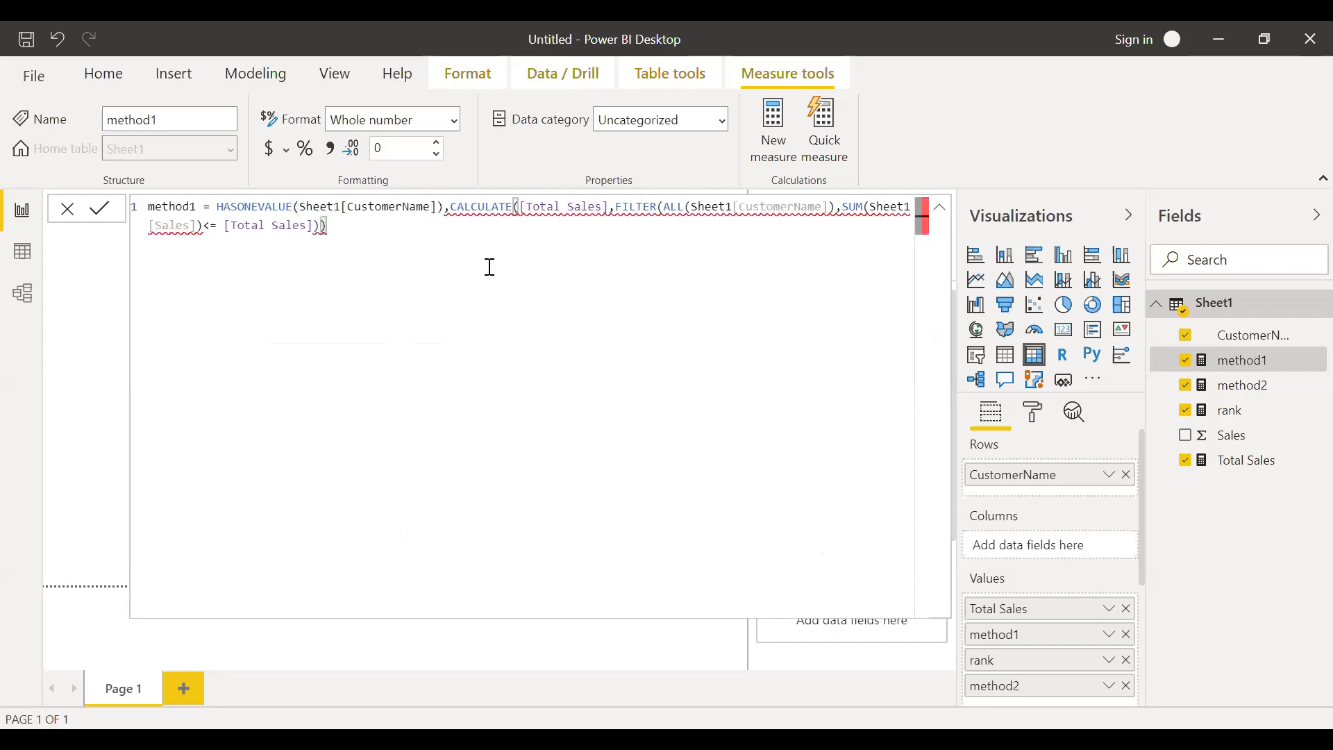
pyautogui.hotkey('ctrl', 'z')
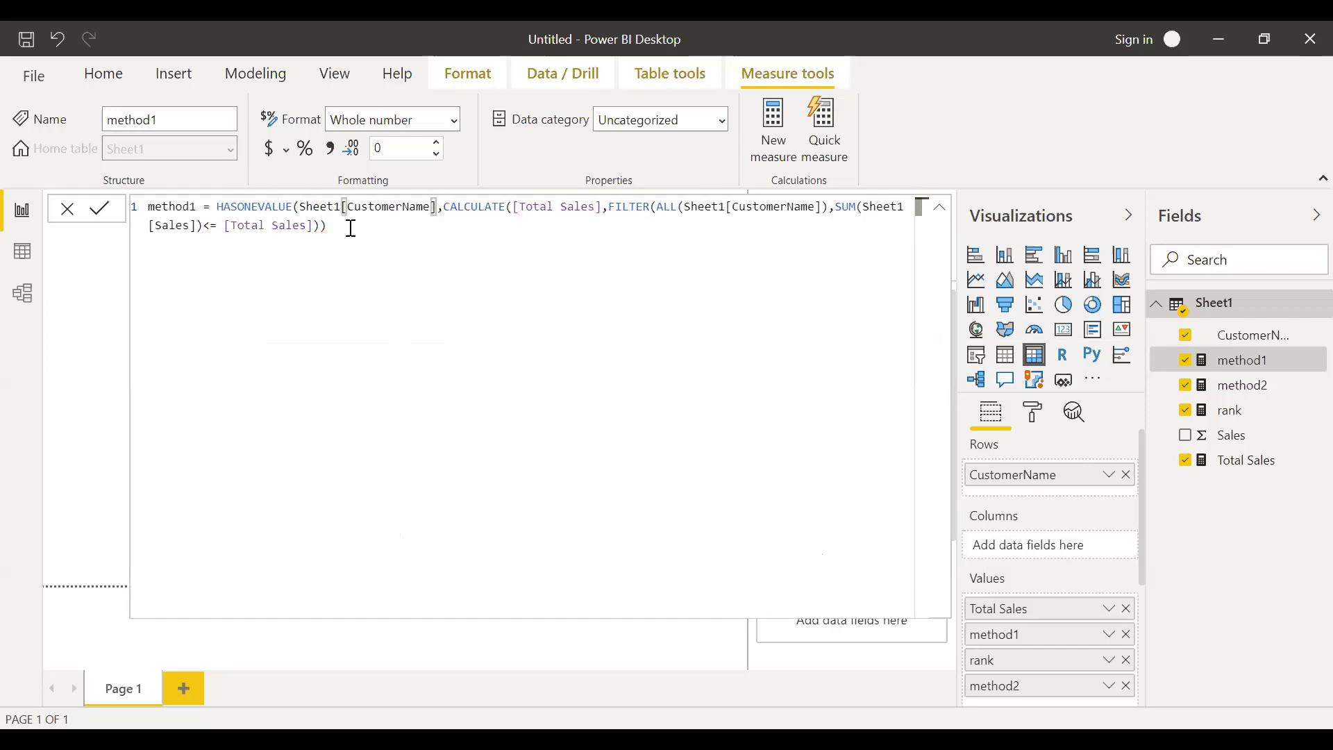
pyautogui.click(375, 229)
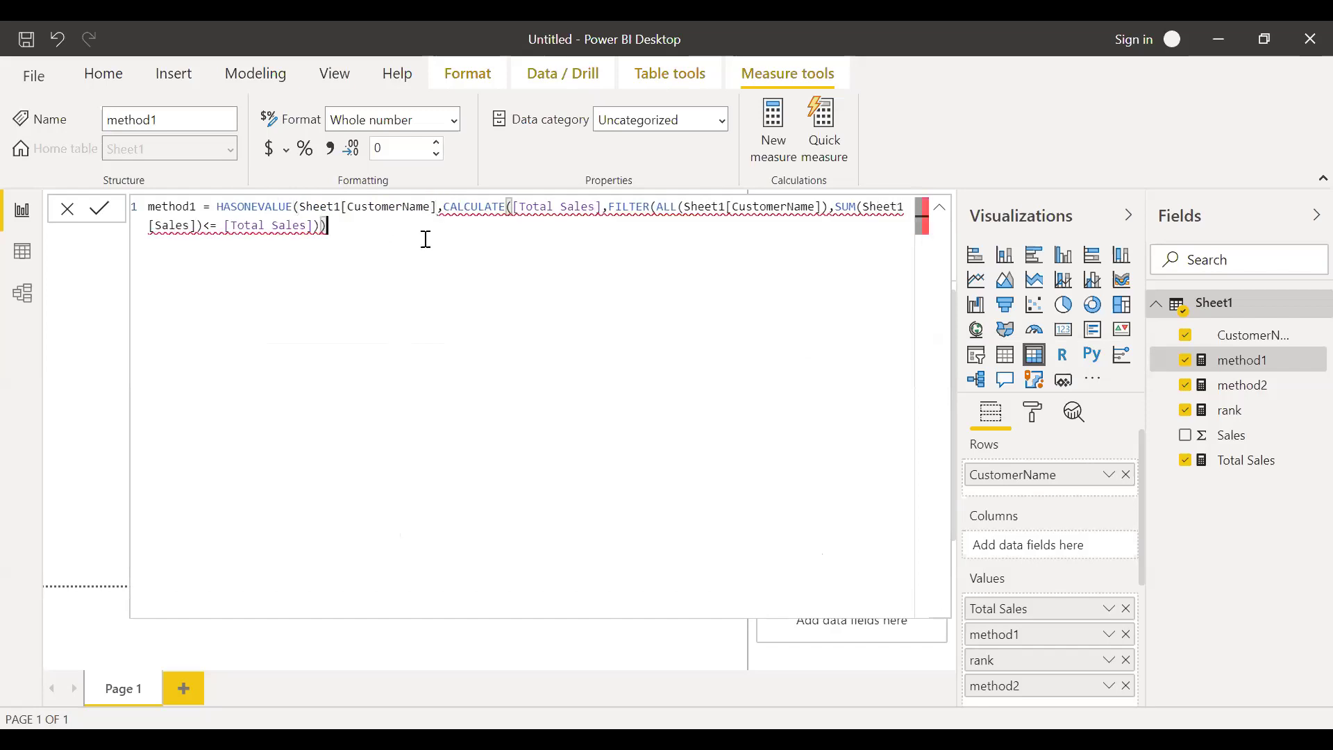
# Wrap it in IF, with SUM(Sheet1[Sales]) as the total-row result, and commit method1
pyautogui.write(',')
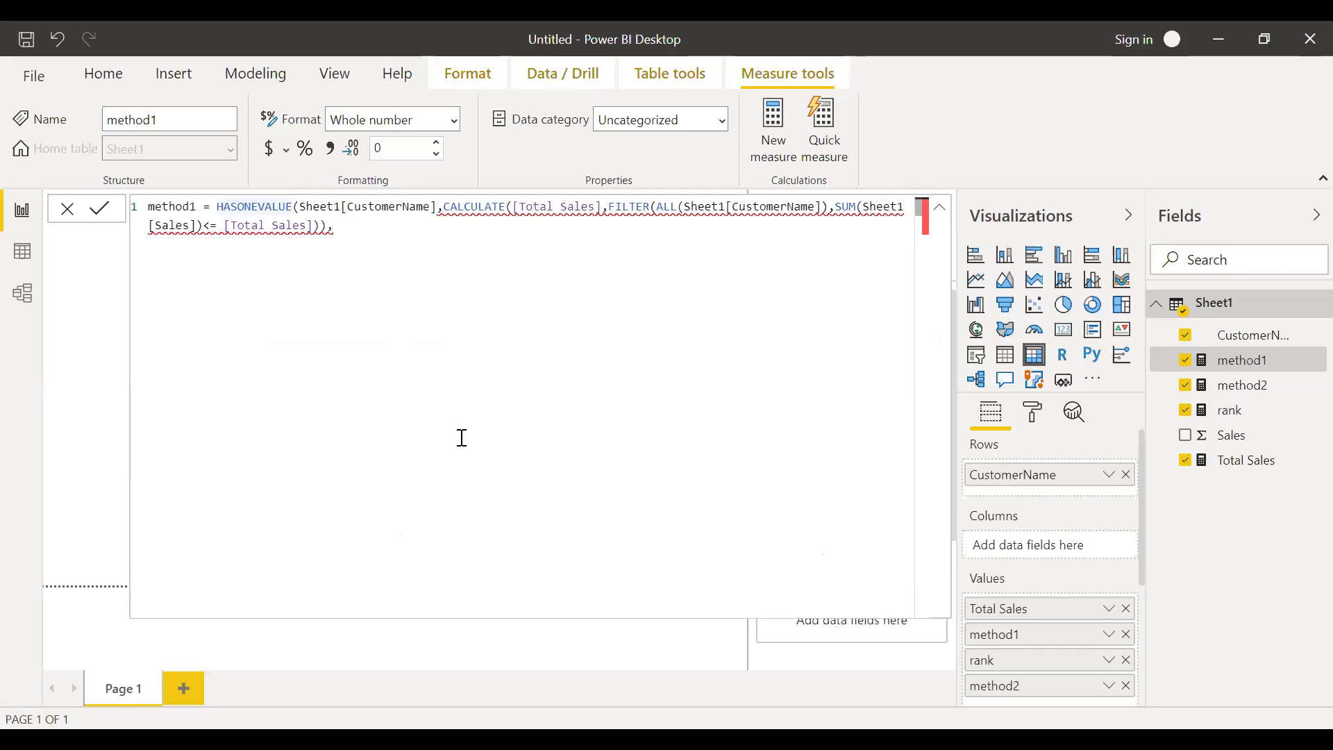
pyautogui.write('IF(')
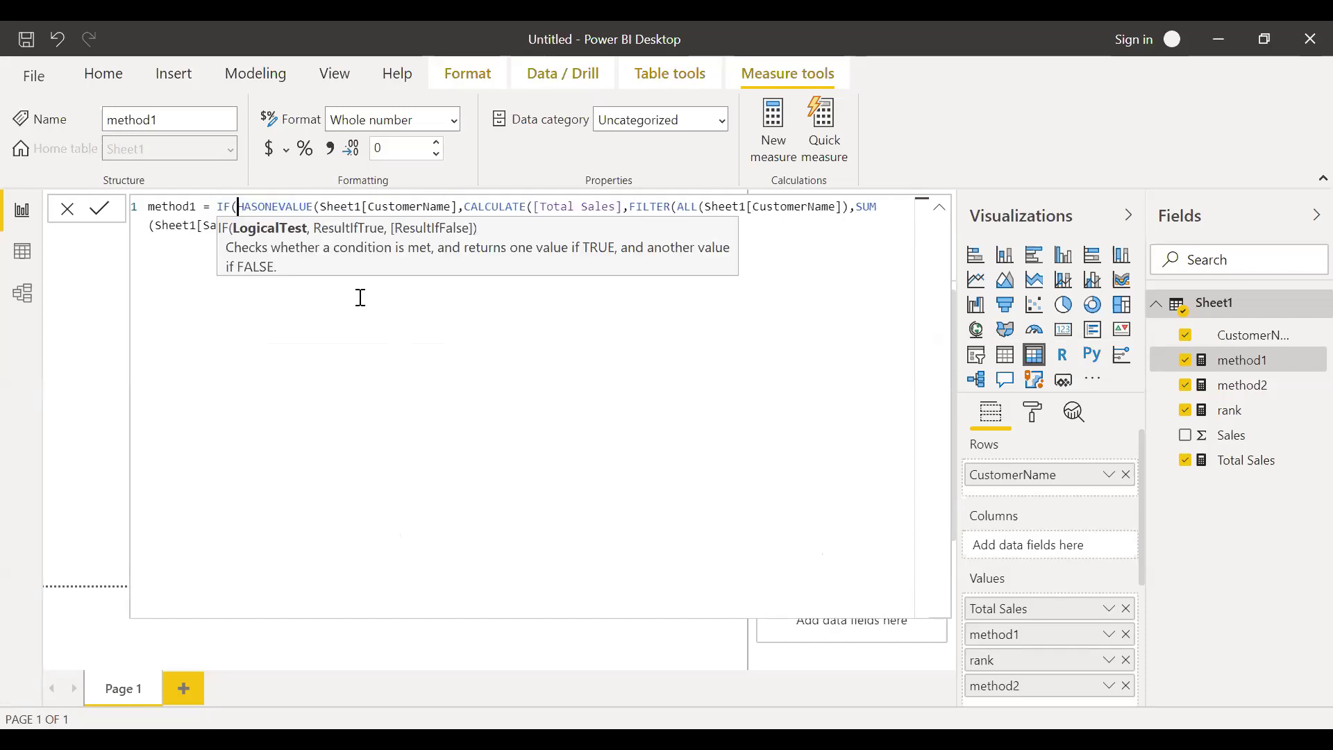
pyautogui.click(458, 206)
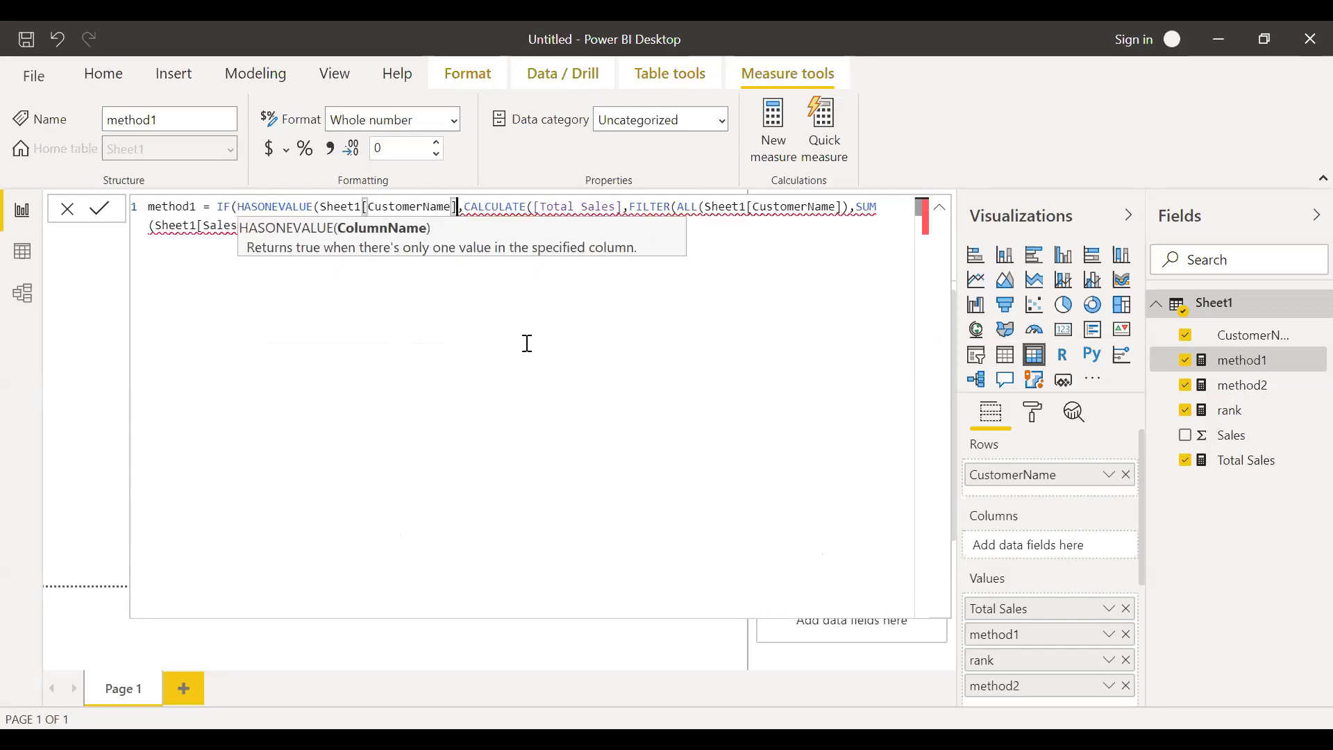
pyautogui.write(')')
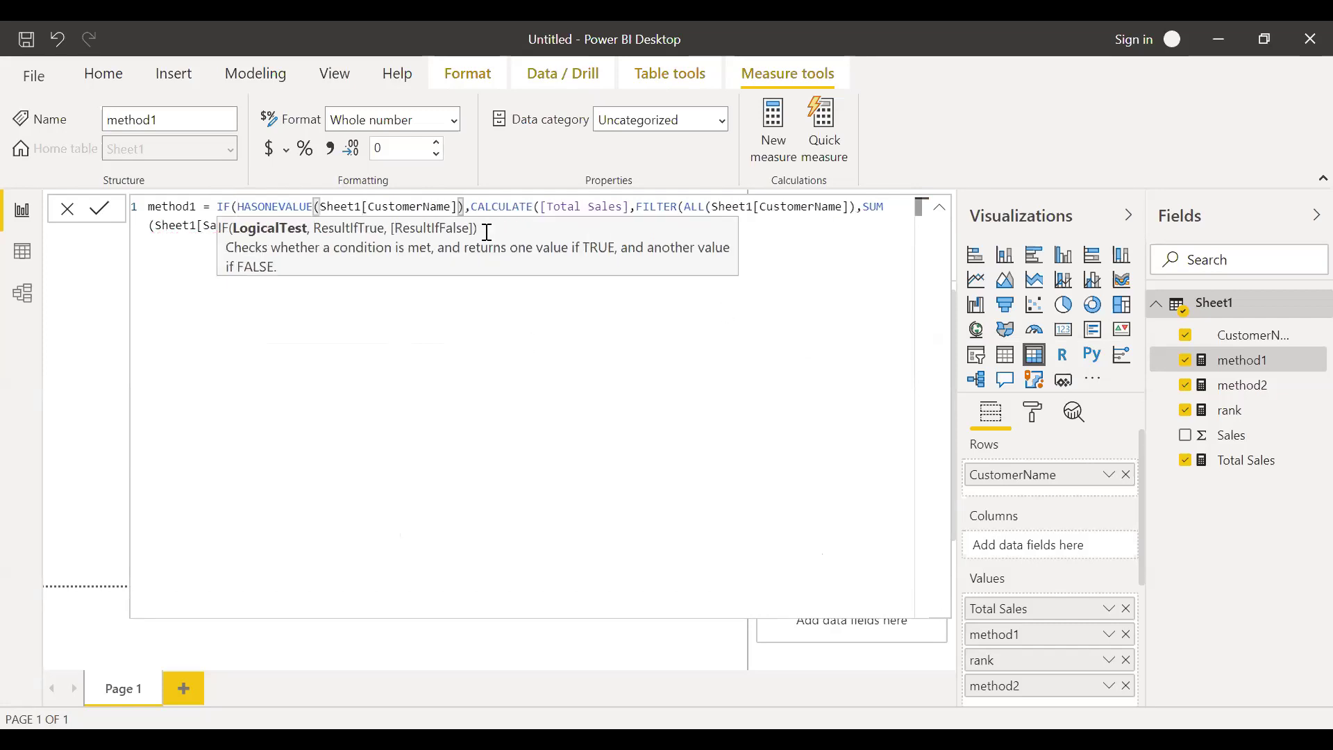
pyautogui.click(448, 232)
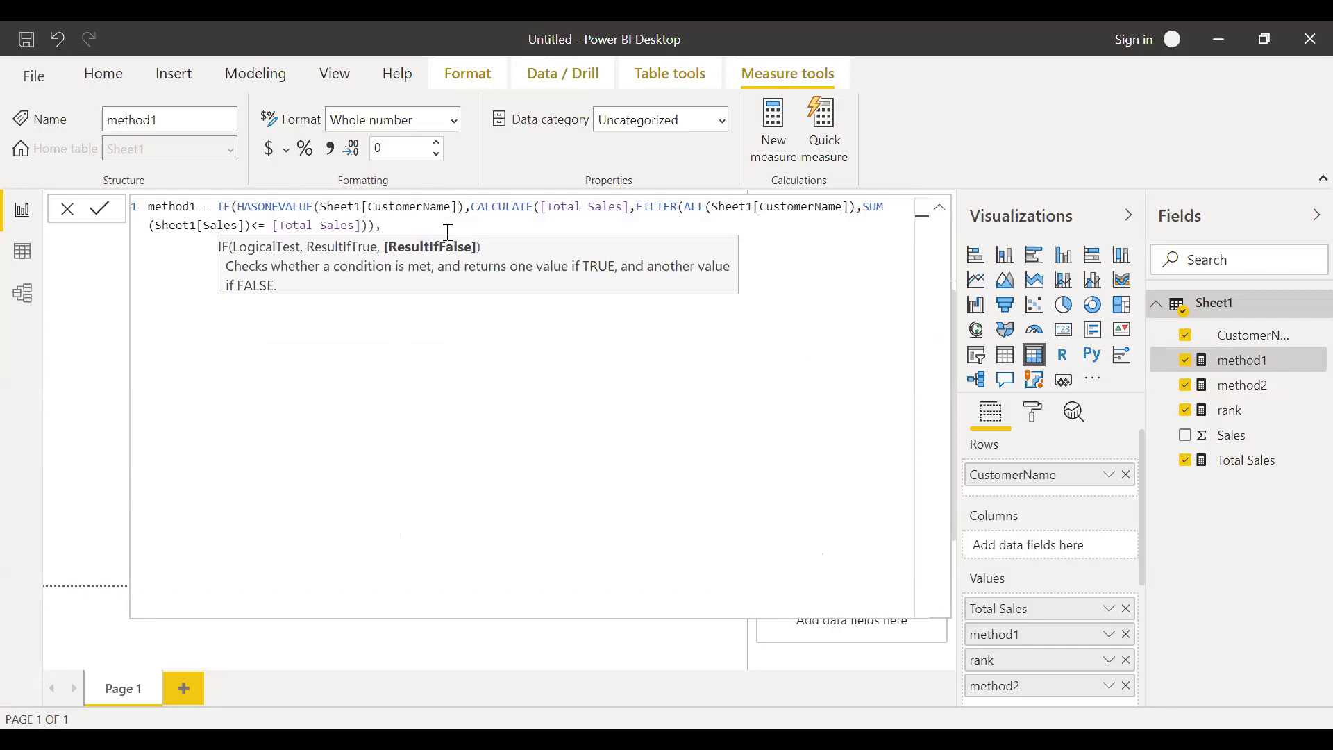
pyautogui.write('sum')
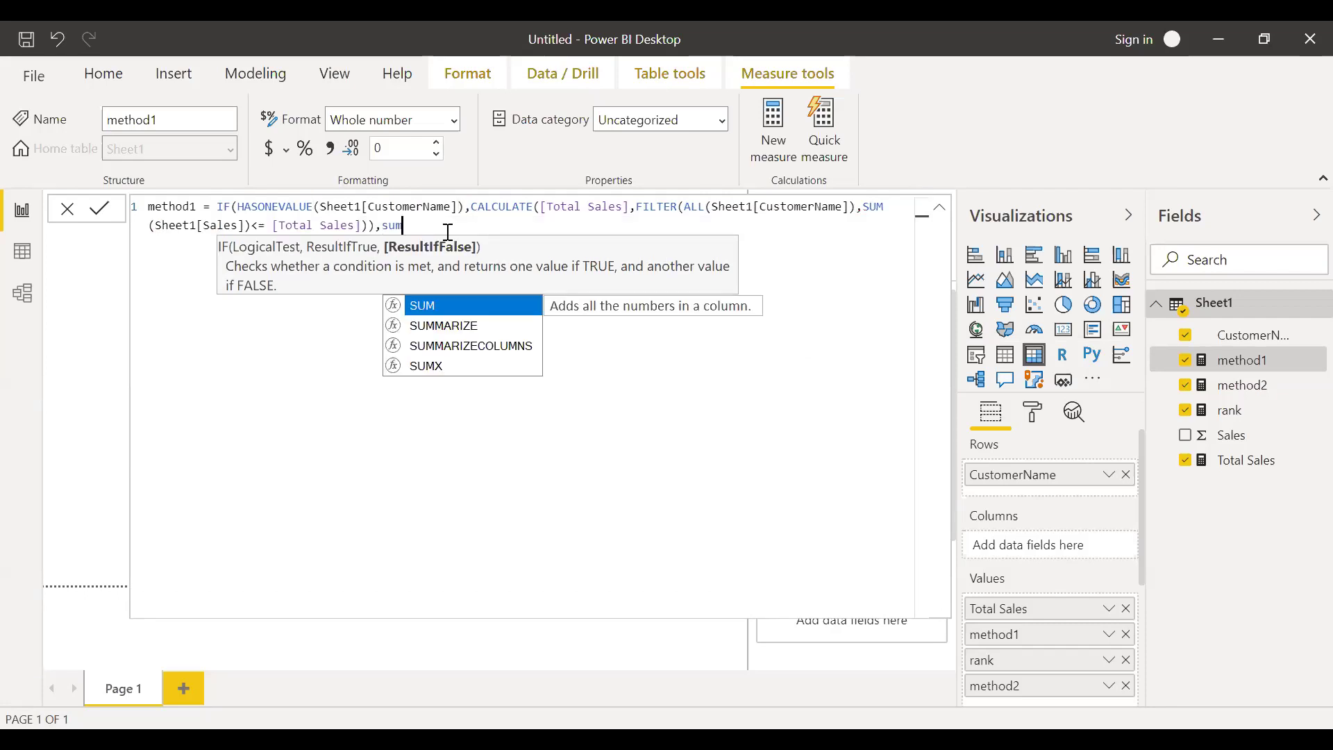
pyautogui.write('(')
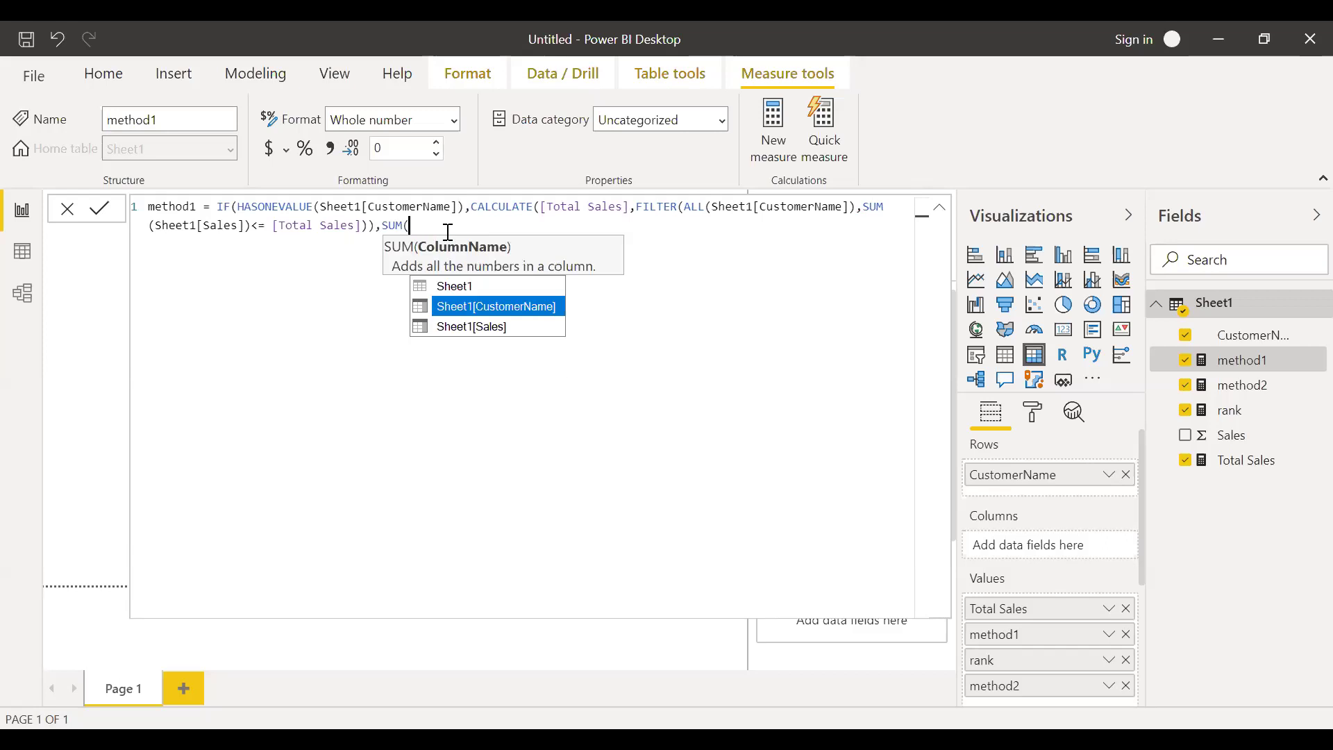
pyautogui.press('Down')
pyautogui.press('Tab')
pyautogui.write(')')
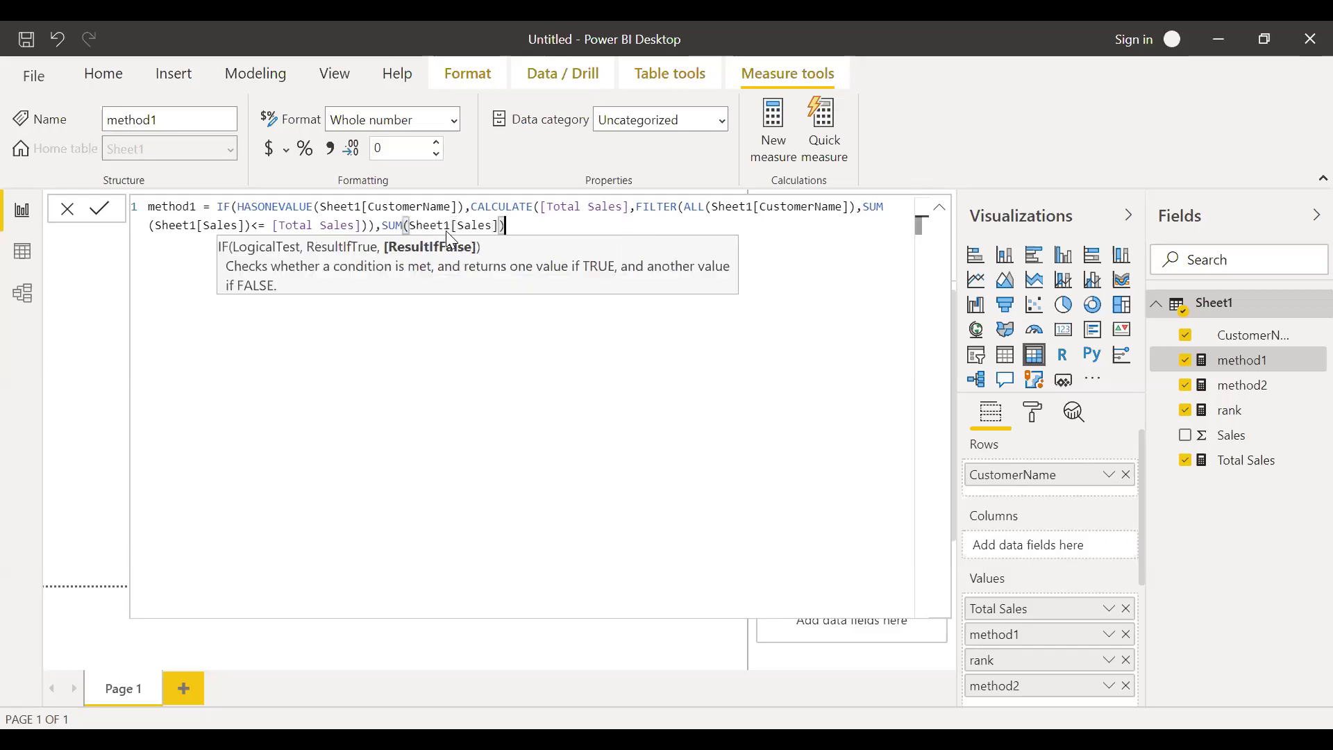
pyautogui.click(935, 215)
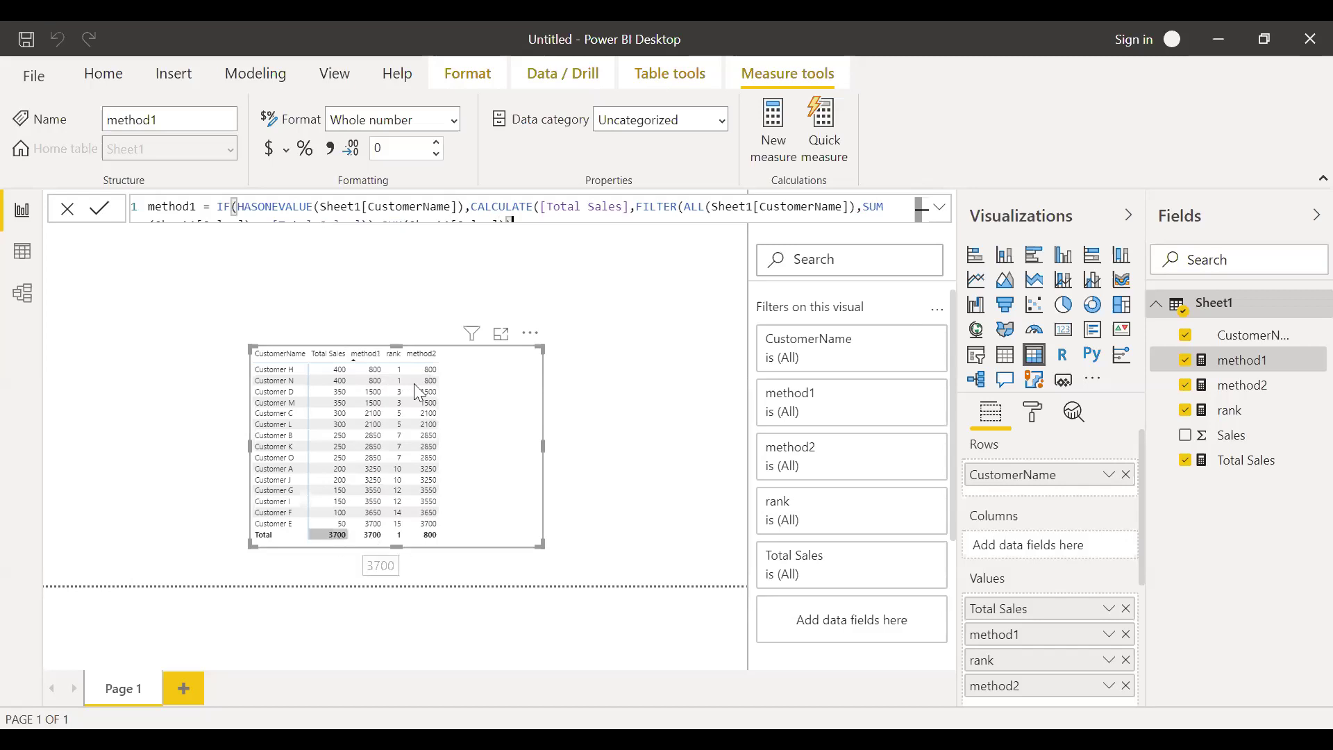
# Wrap method2's SUMX(TOPN(...)) in IF(HASONEVALUE(Sheet1[CustomerName]), ..., SUM(Sheet1[Sales]))
pyautogui.click(1235, 389)
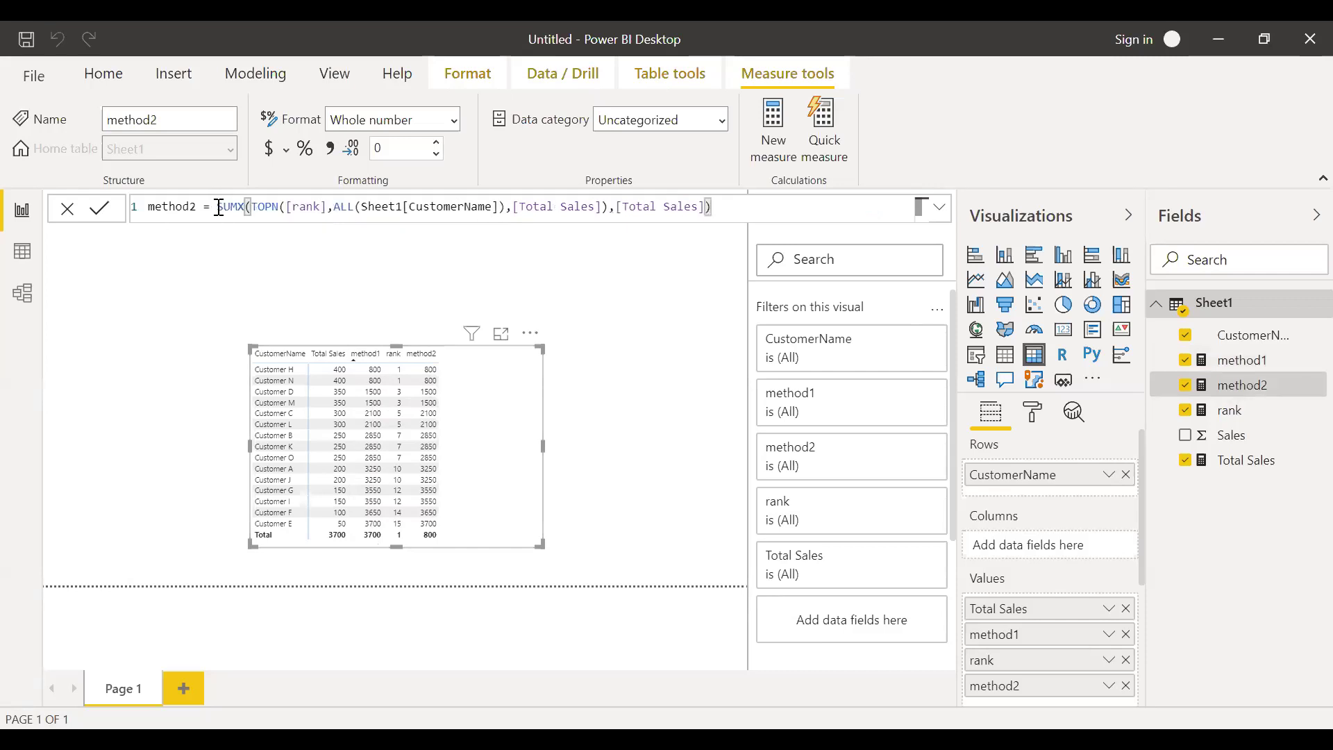
pyautogui.write('if')
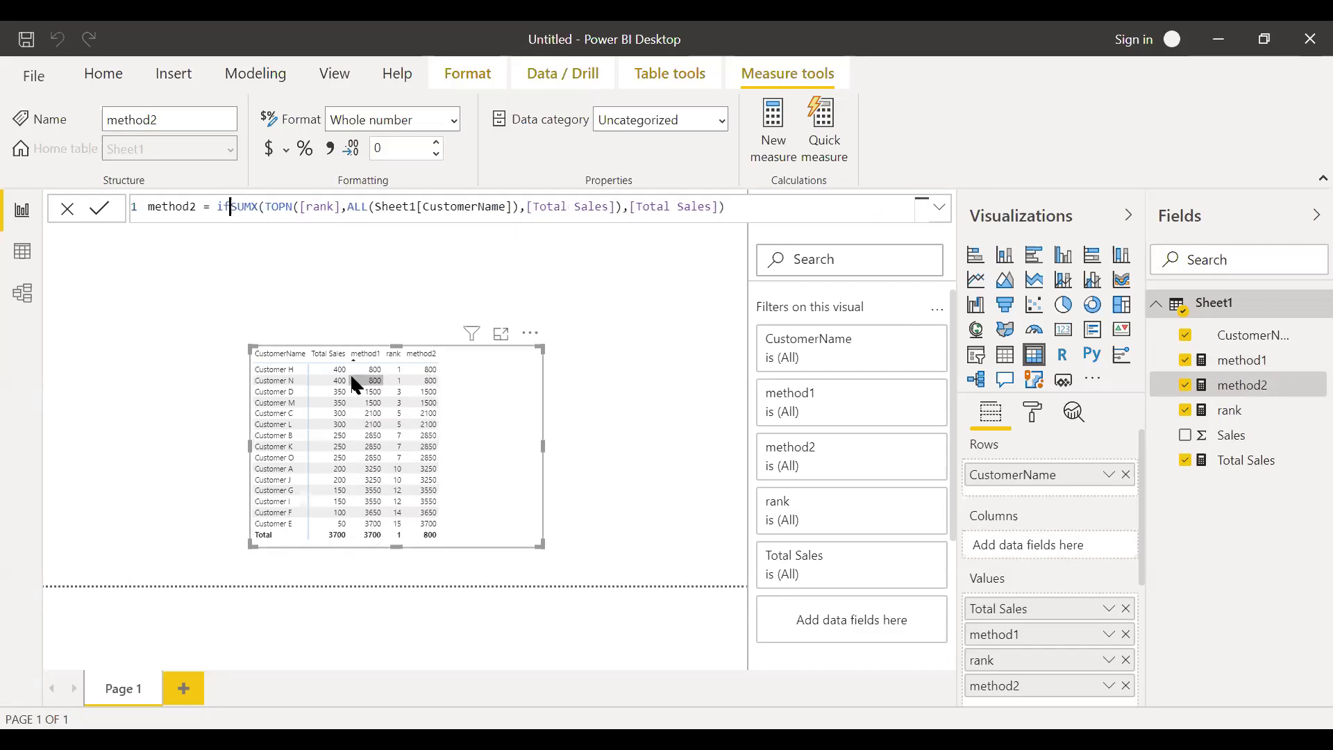
pyautogui.write('(has')
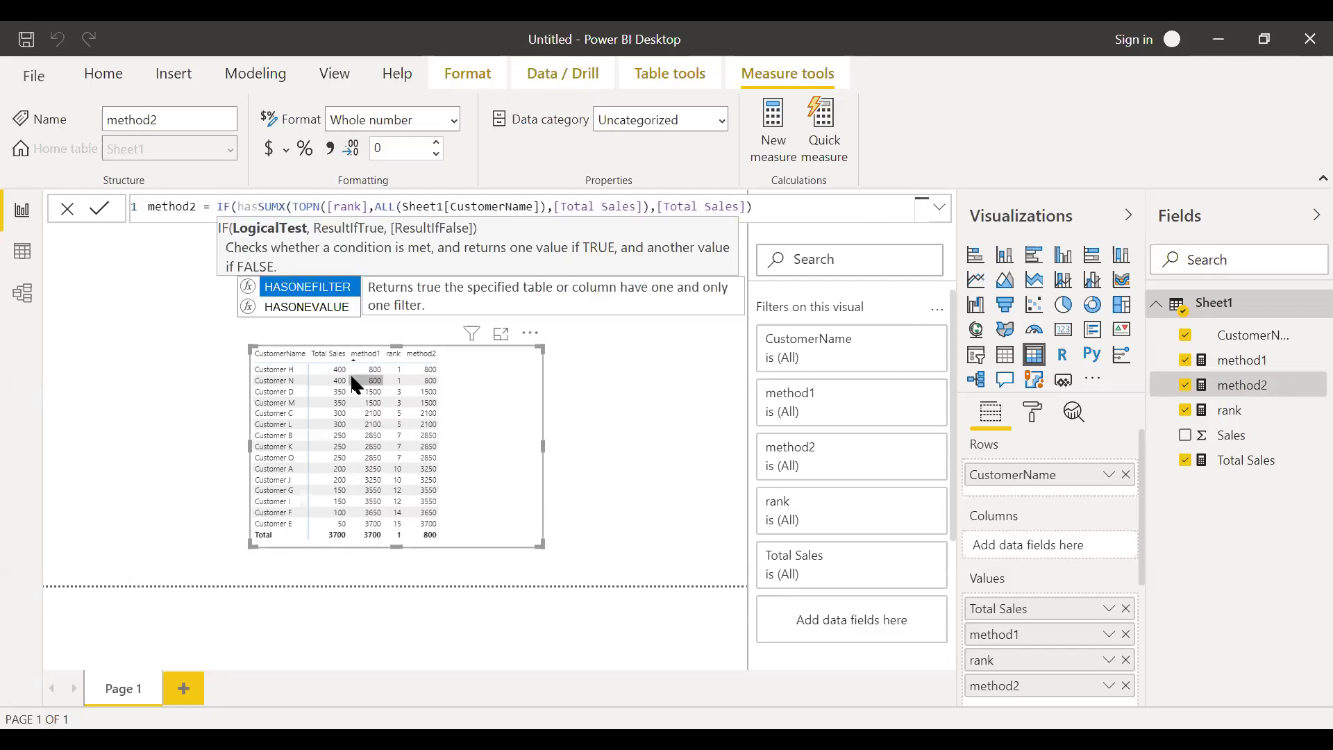
pyautogui.press('Down')
pyautogui.press('Tab')
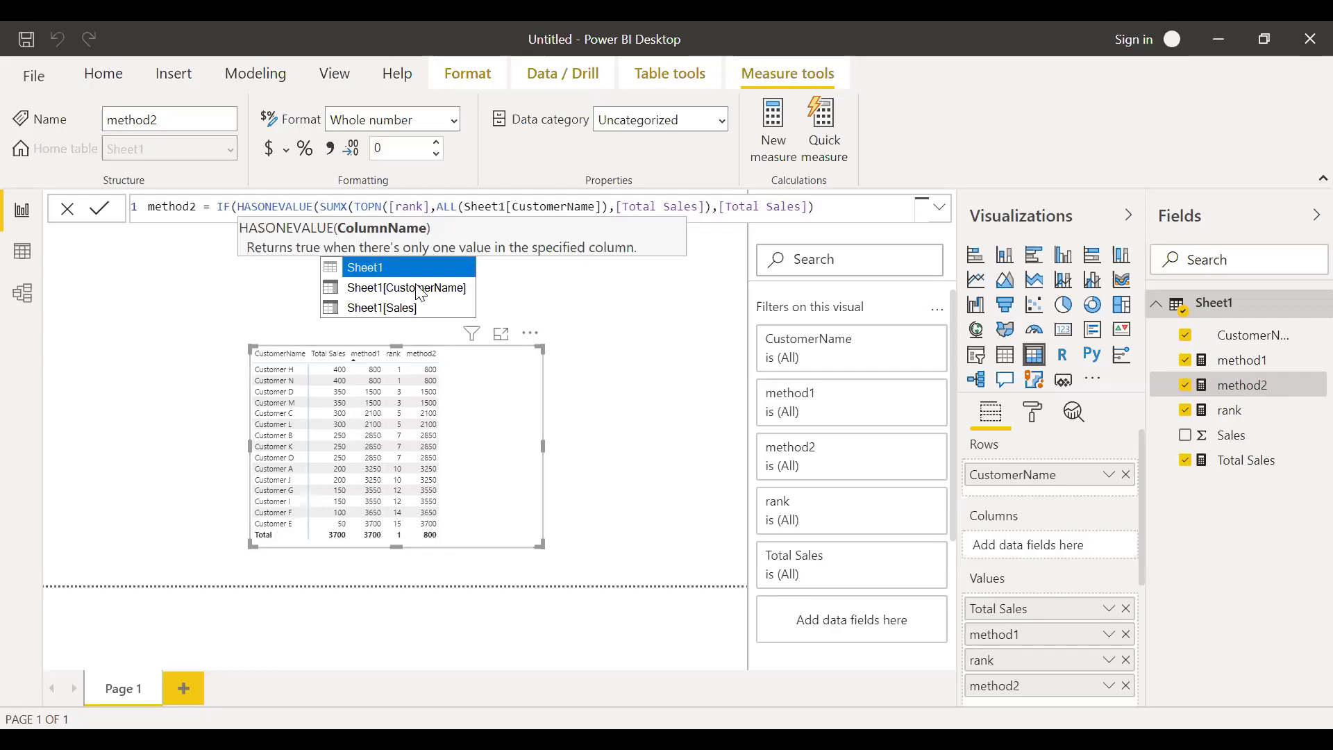
pyautogui.press('Down')
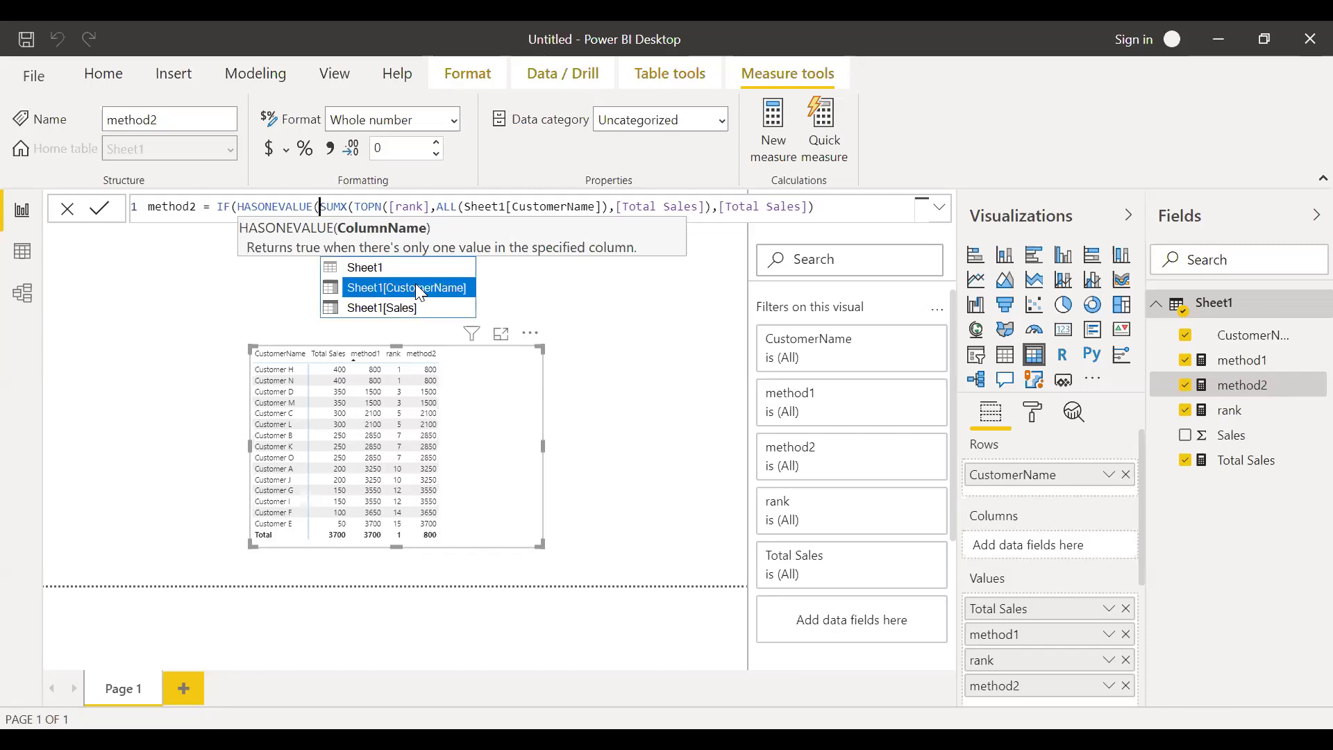
pyautogui.click(416, 286)
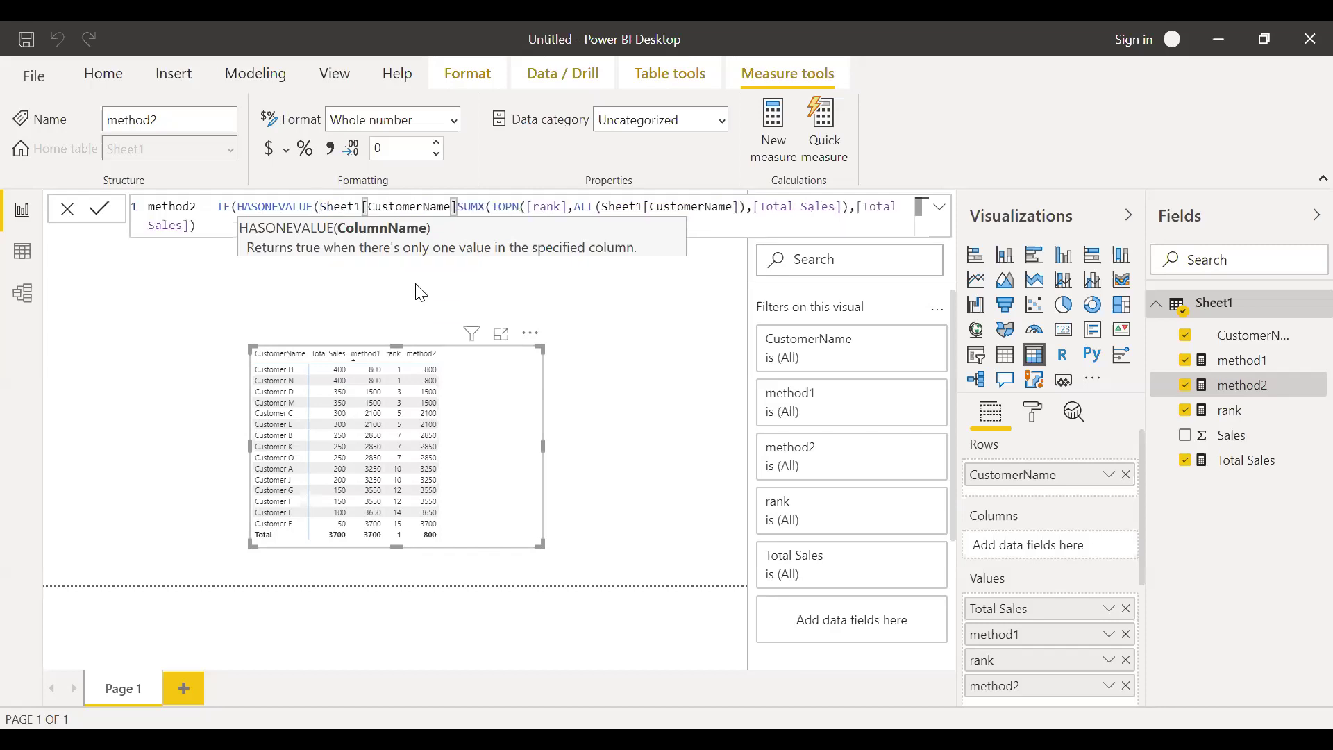
pyautogui.write('),')
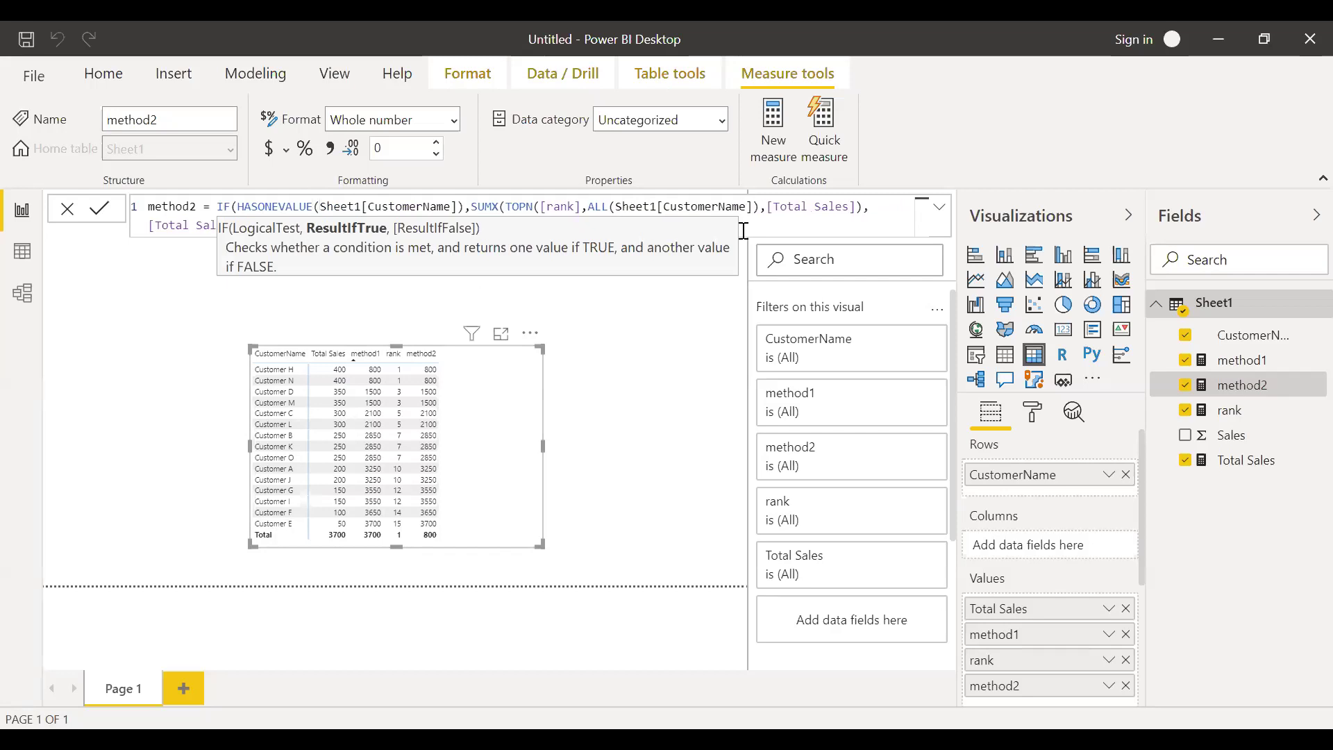
pyautogui.click(300, 228)
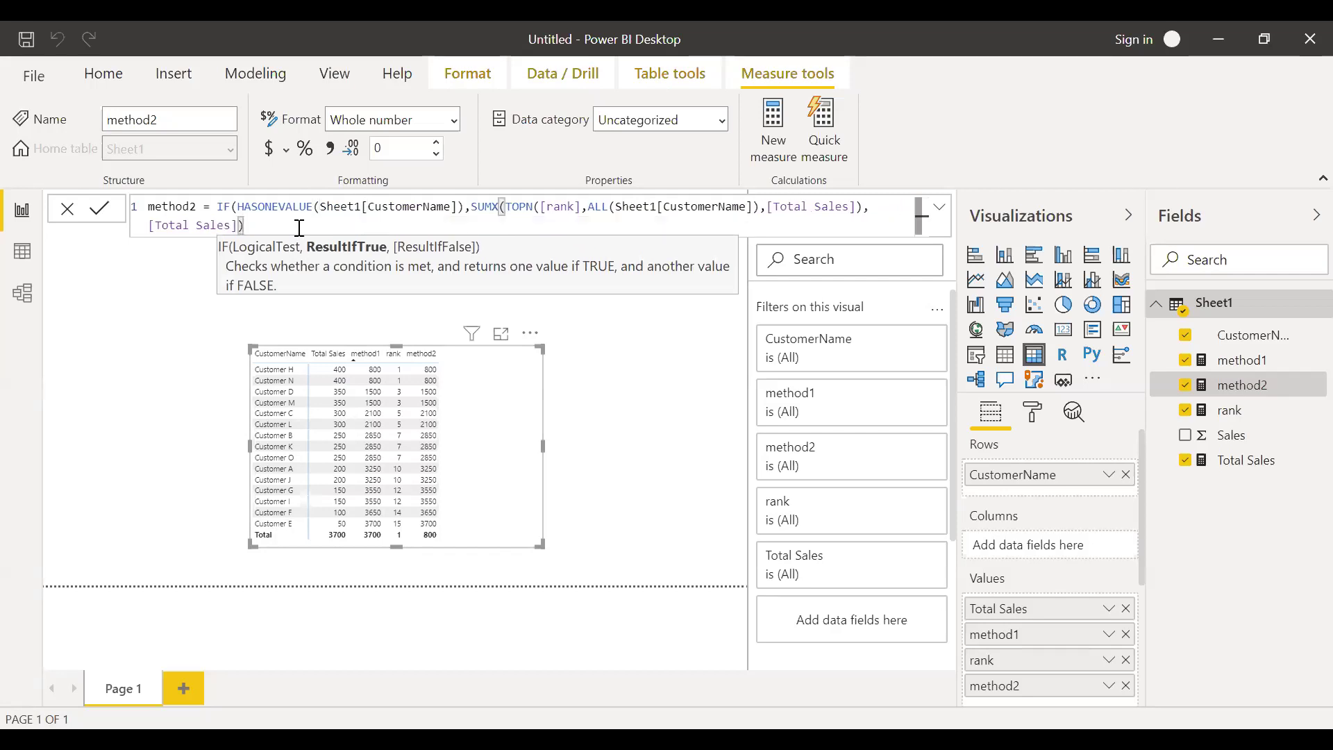
pyautogui.write(',sum')
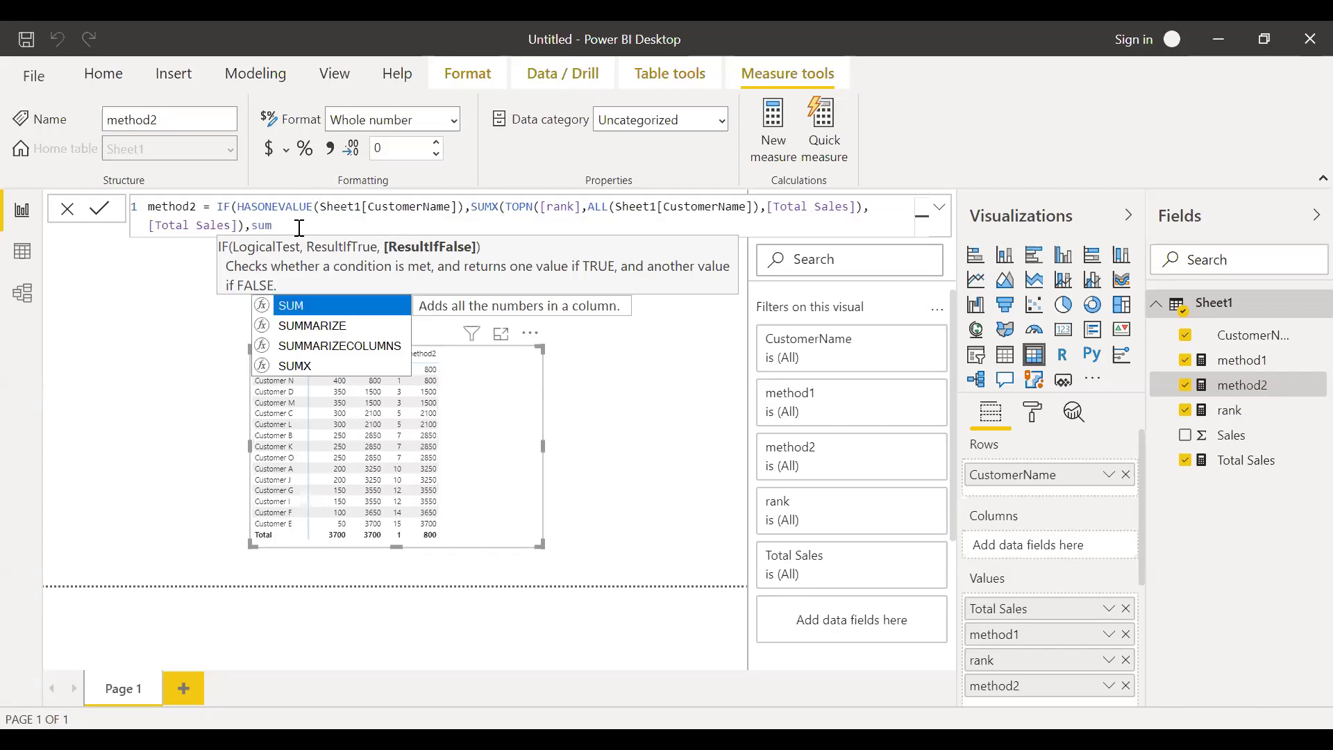
pyautogui.write('(Sheet1[Sales]')
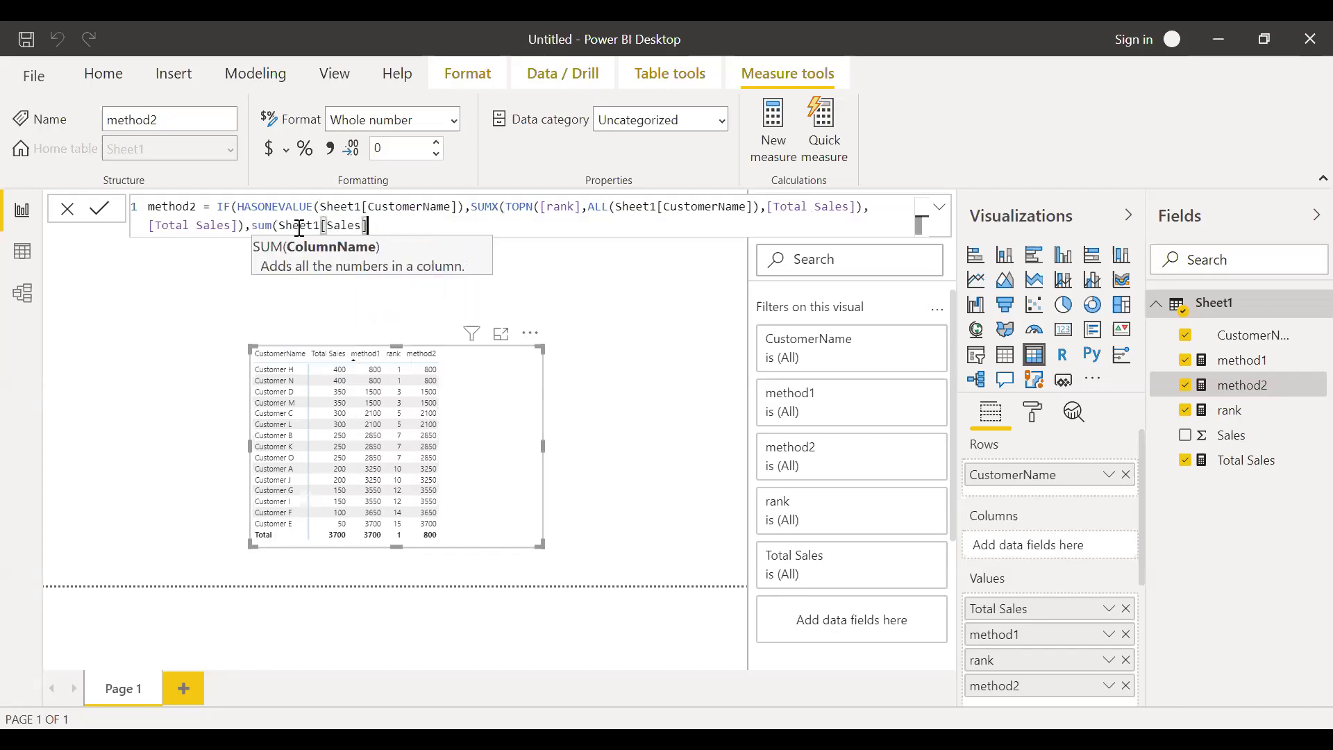
pyautogui.write('))')
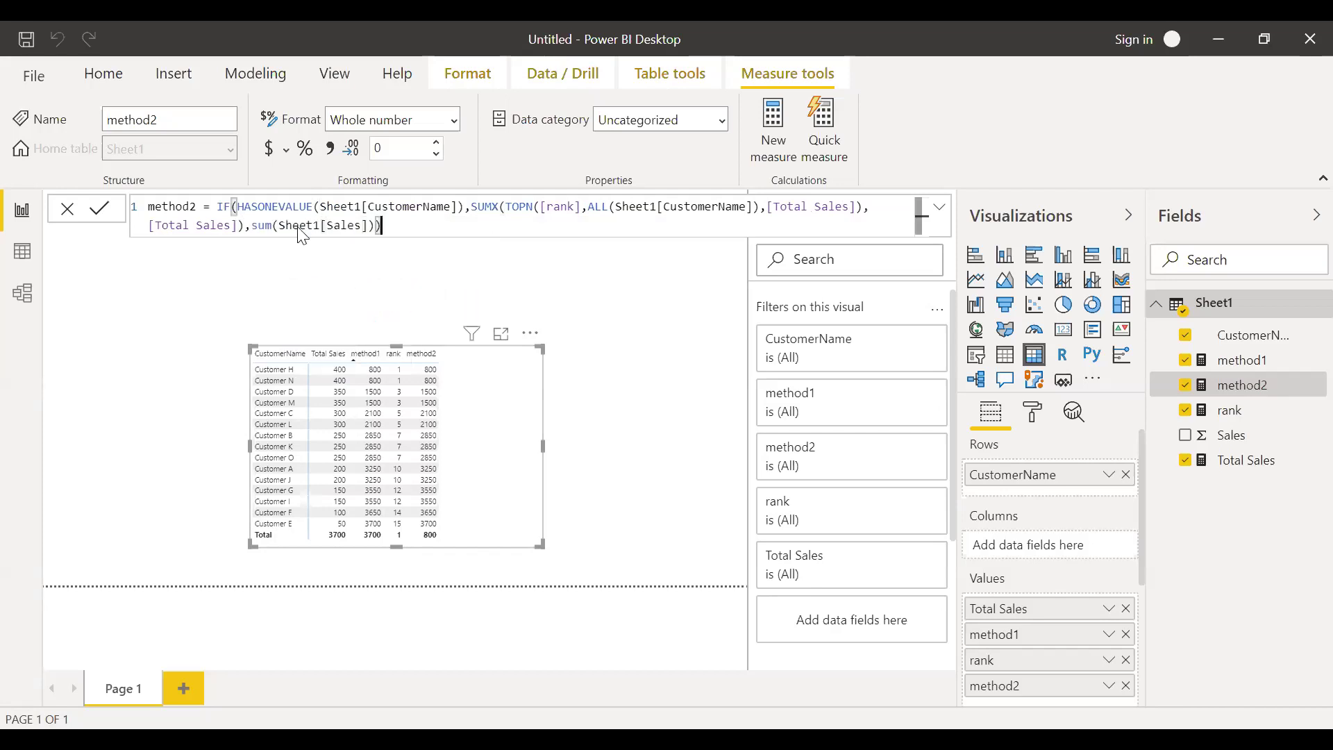